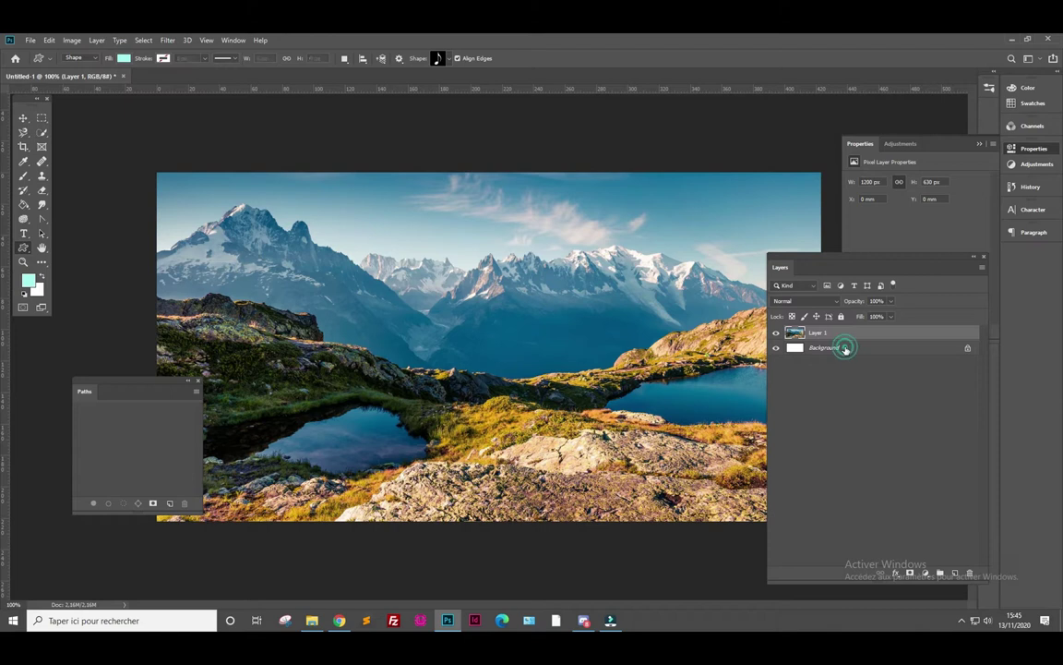
Reselect Layer 1, then search Google Images for 'mongolfière' to find a hot-air balloon photo
click(845, 349)
click(846, 337)
key(alt+Tab)
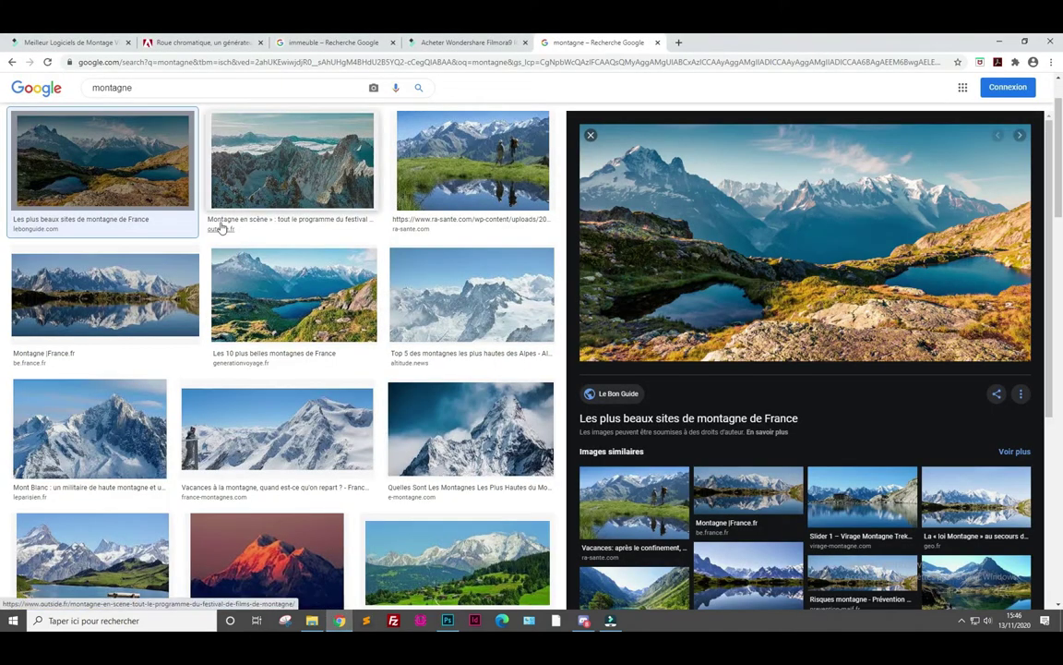
drag(143, 87, 85, 93)
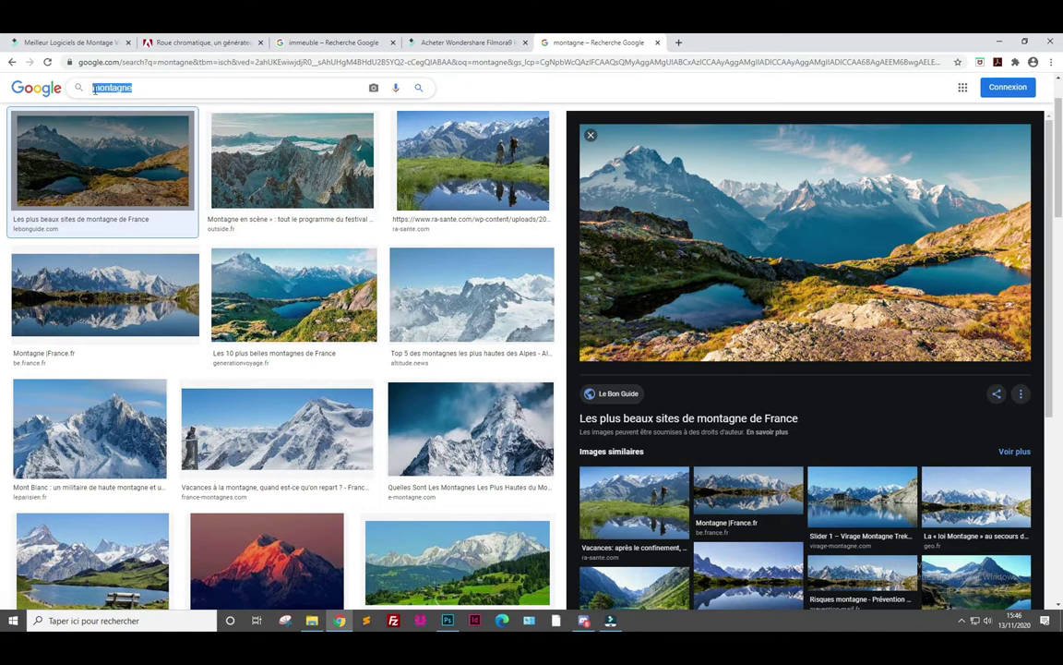
text(mongo)
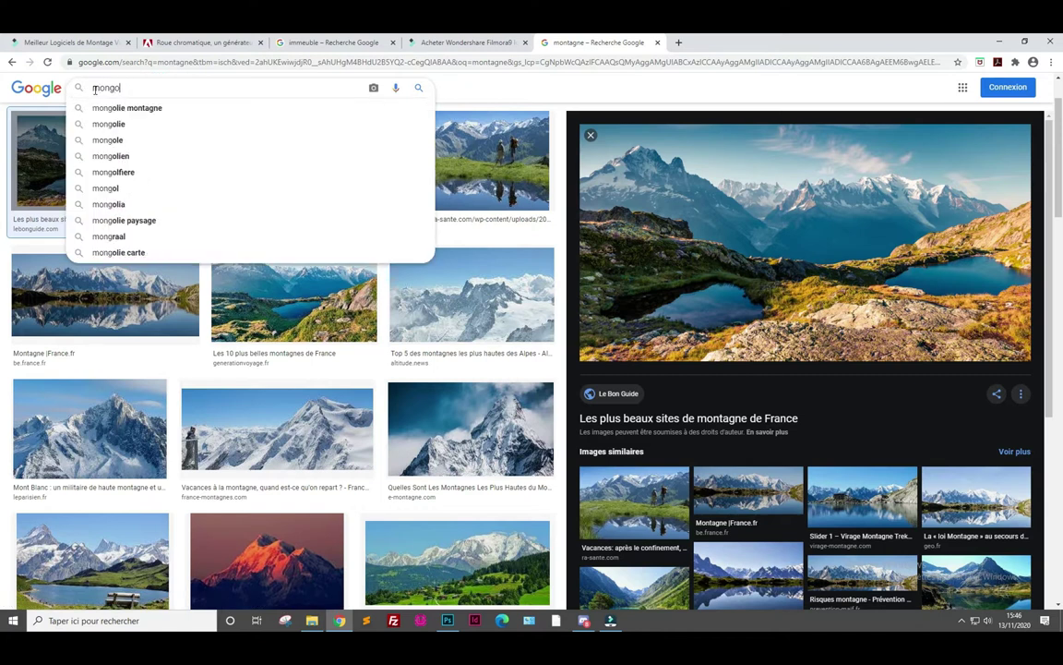
text(lfière)
key(Return)
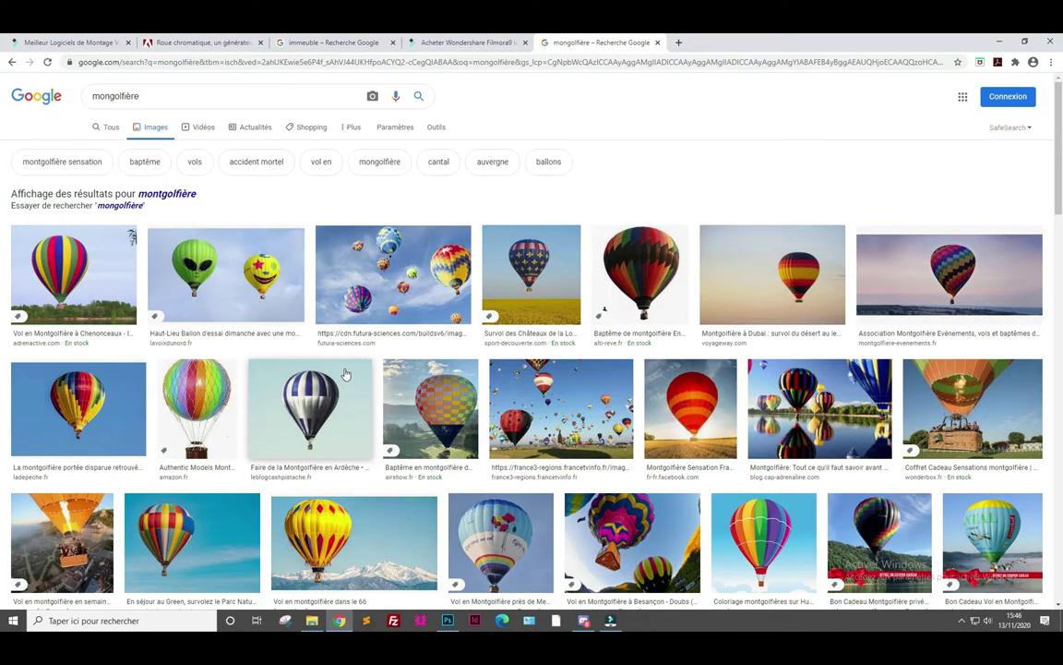
scroll(345, 373, down, 2)
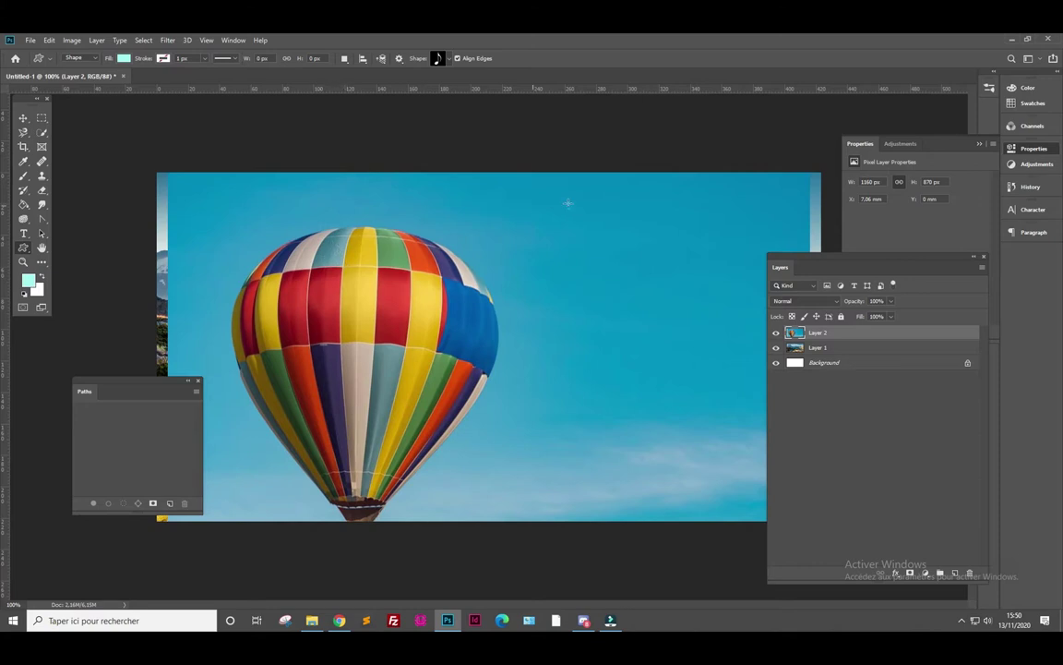
Turn off Layer 2's visibility to reveal the mountain-lake scene, zooming in briefly to inspect it
click(776, 332)
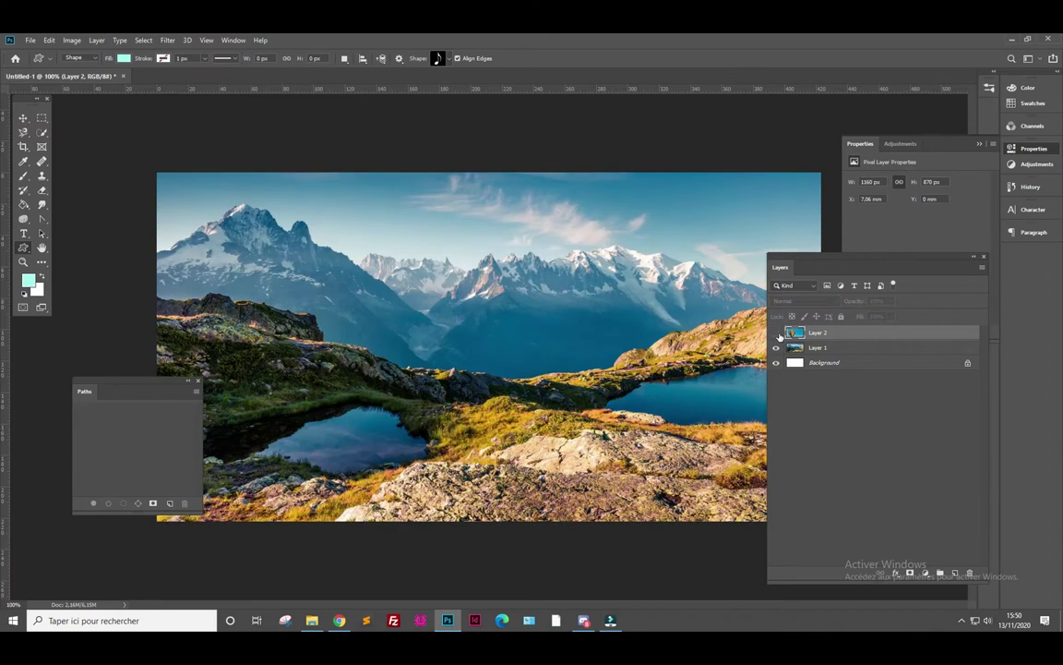
click(776, 333)
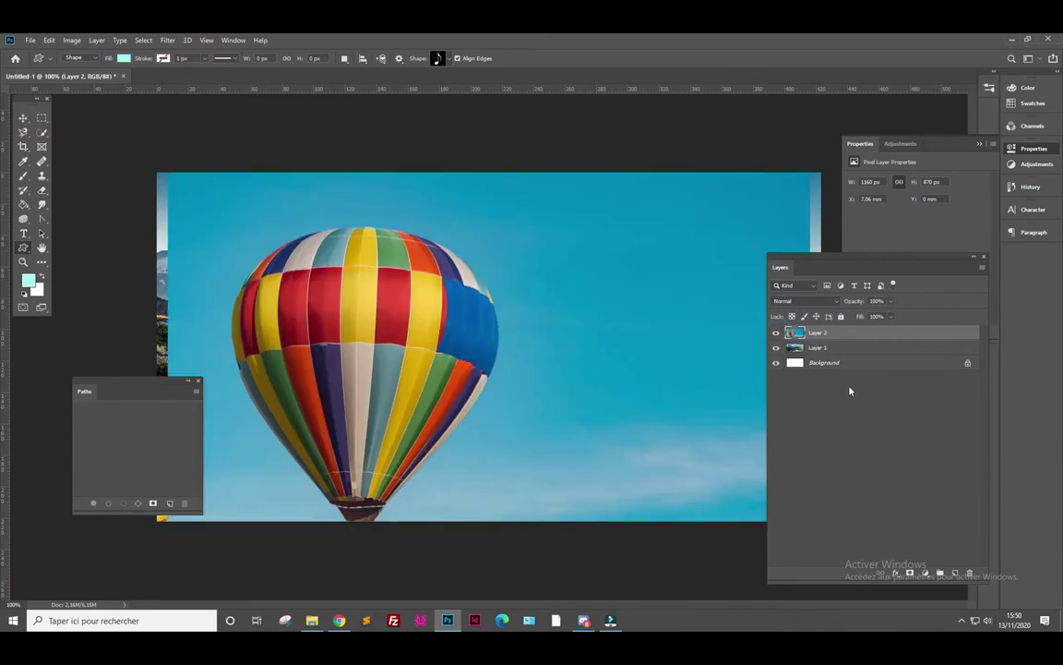
click(777, 332)
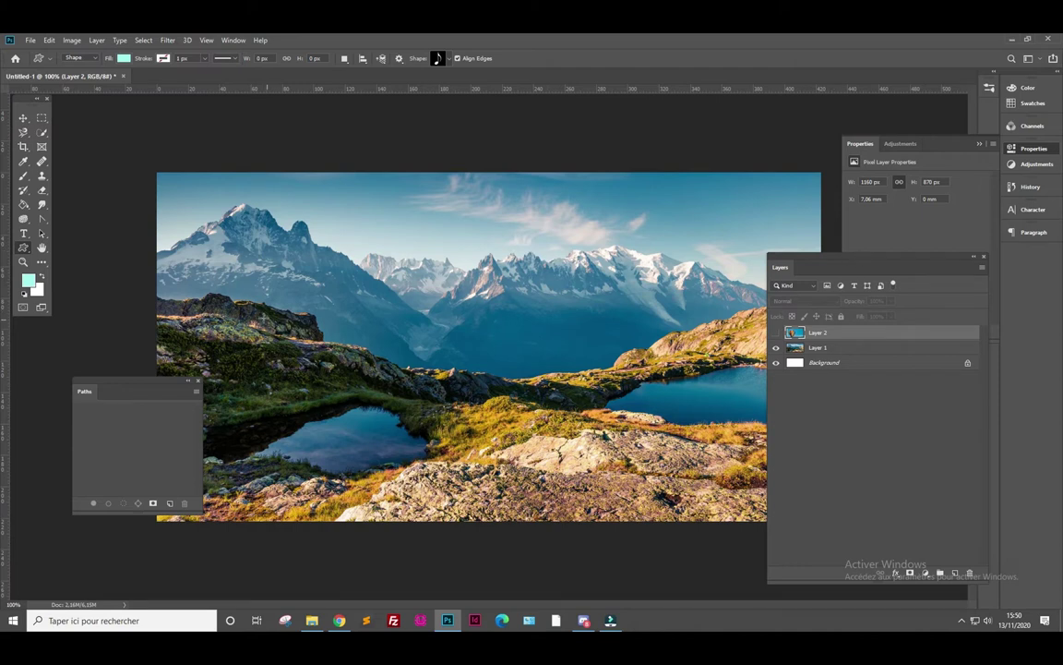
scroll(205, 297, up, 2)
scroll(205, 298, up, 2)
scroll(207, 300, up, 2)
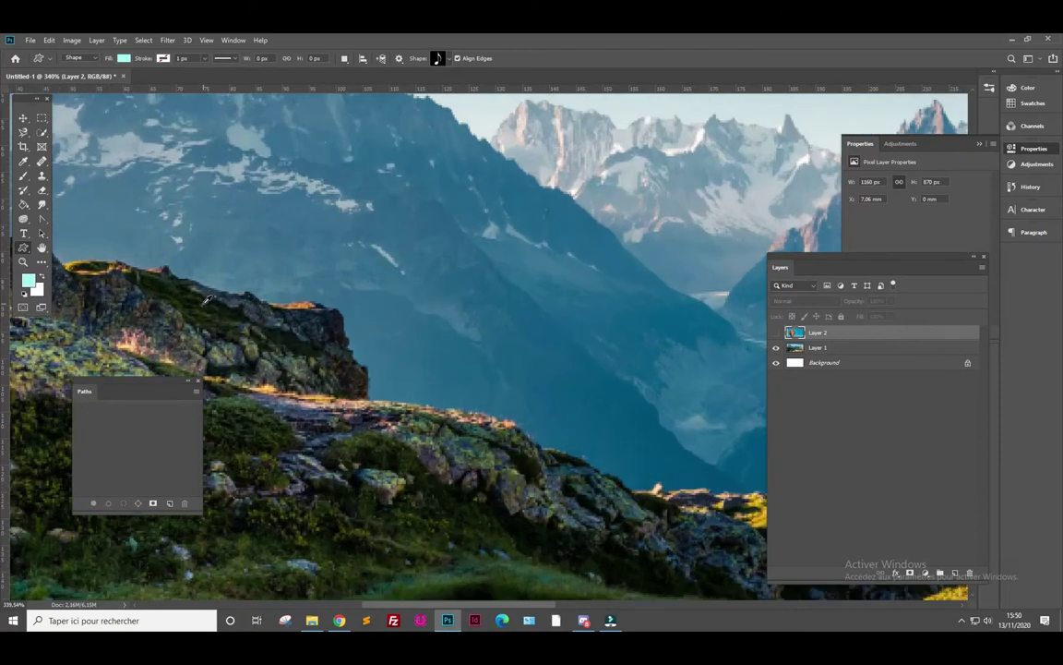
scroll(207, 299, down, 2)
scroll(206, 299, down, 2)
scroll(212, 277, down, 2)
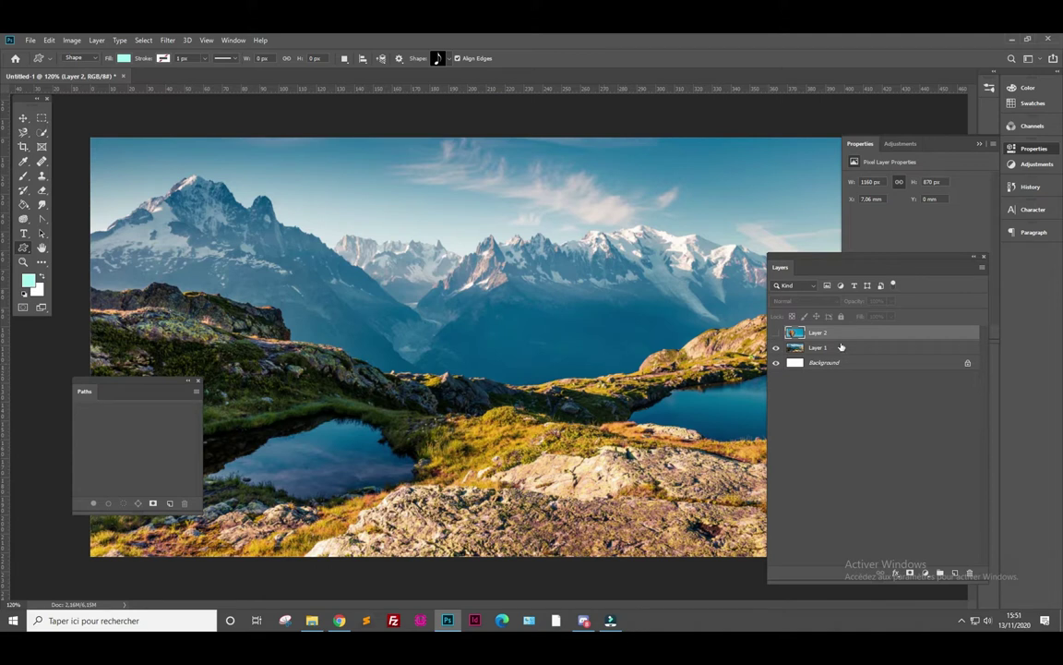
Unhide Layer 2 and free-transform the balloon photo to about 87.5%, shifting it right
click(777, 333)
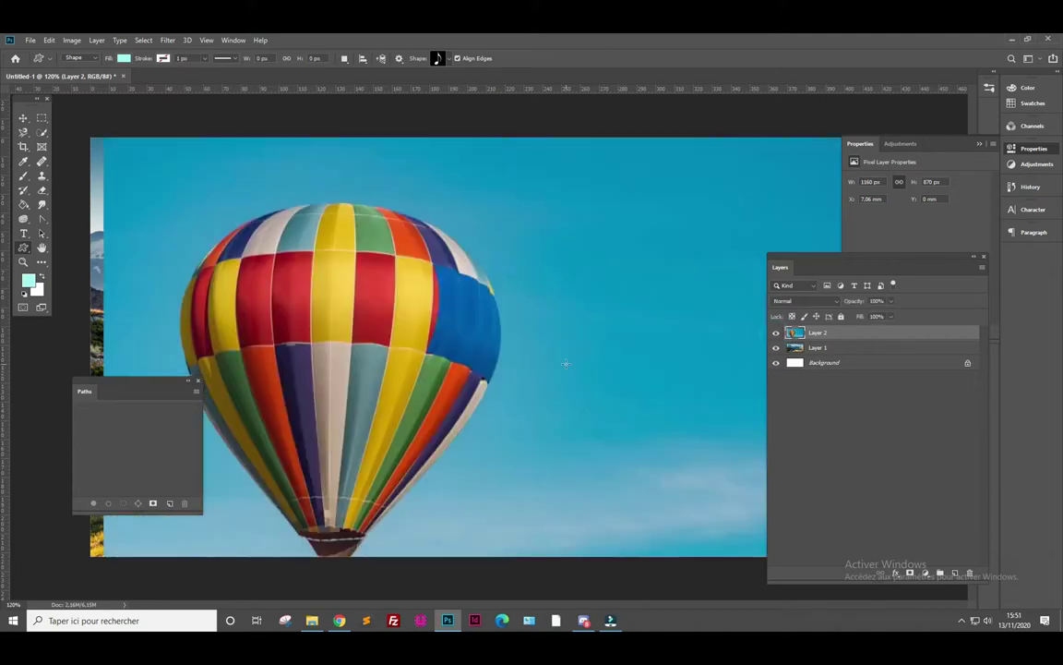
click(23, 117)
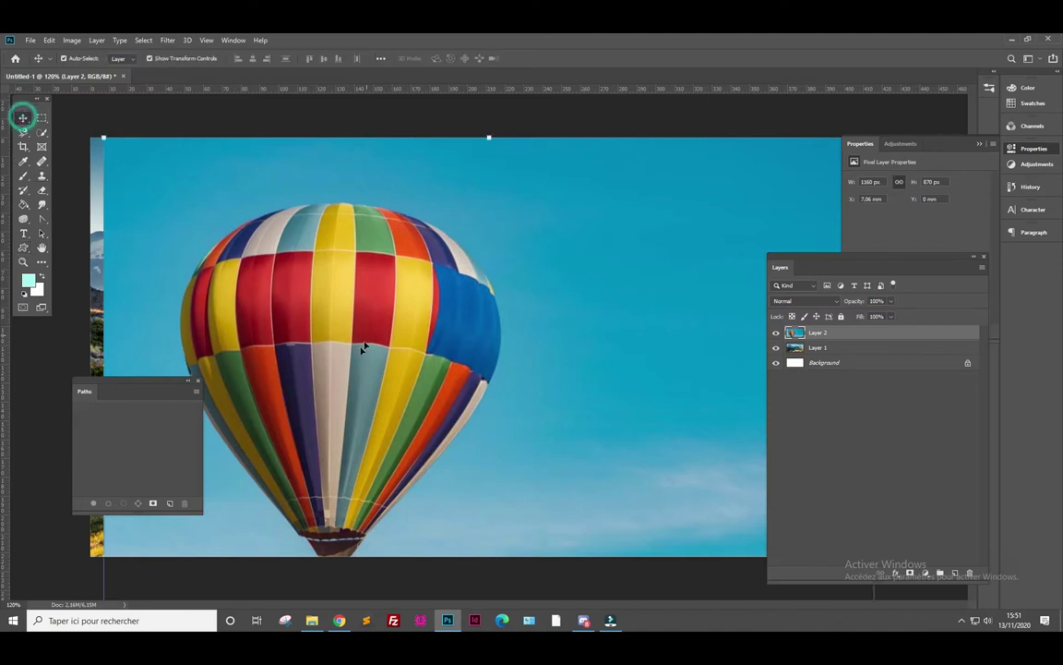
drag(363, 347, 419, 328)
mouse_move(160, 118)
mouse_down()
mouse_move(197, 174)
mouse_move(283, 213)
mouse_up()
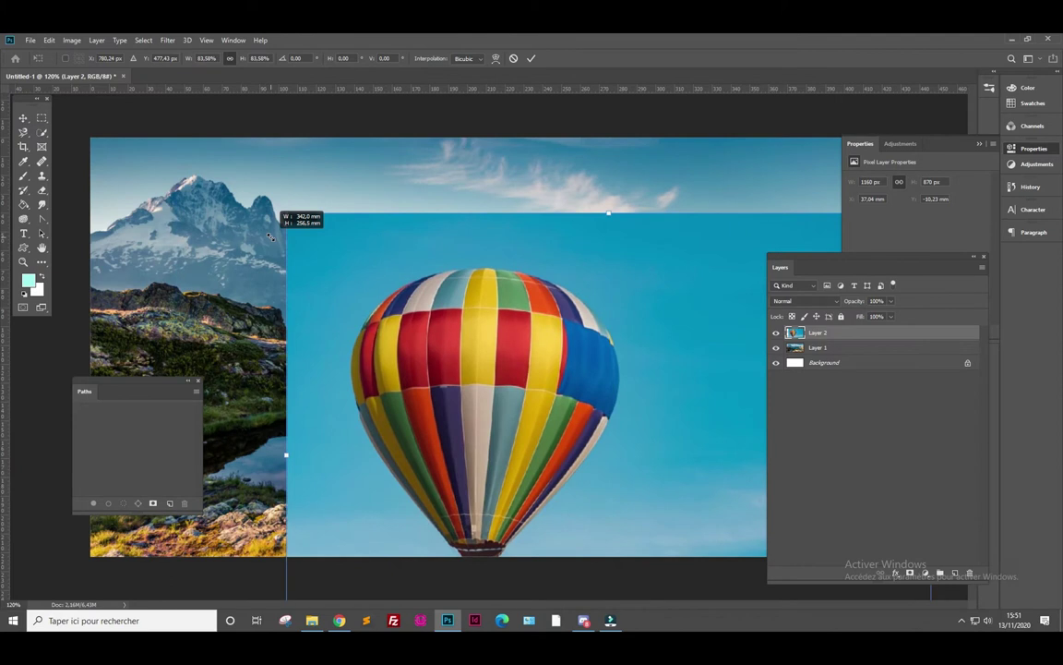
mouse_move(458, 357)
mouse_down()
mouse_move(452, 280)
mouse_move(462, 290)
mouse_up()
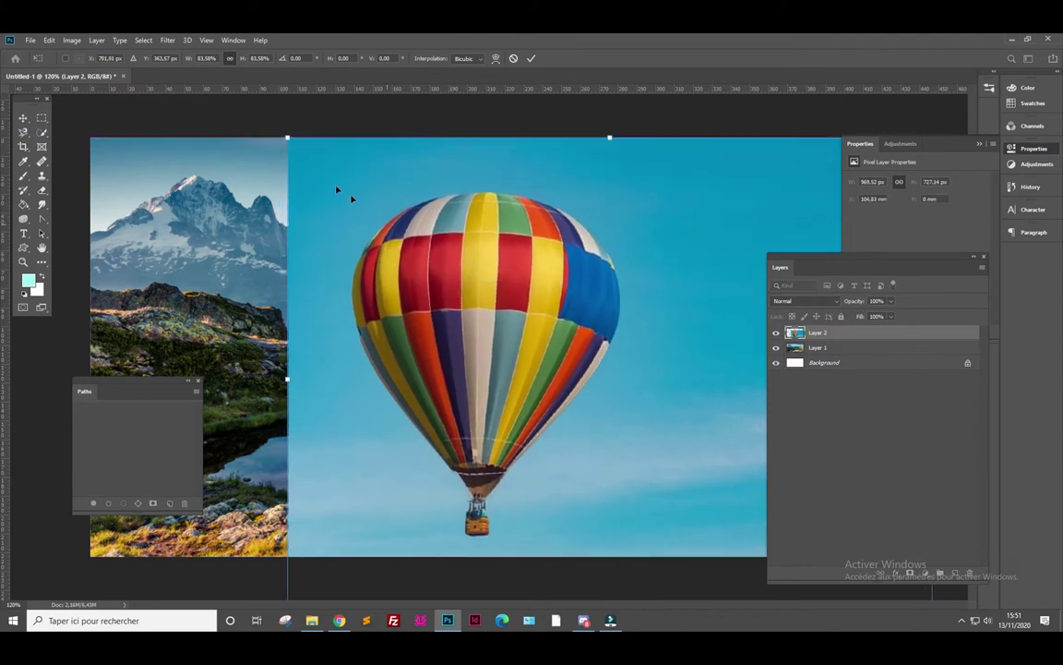
mouse_move(288, 137)
mouse_down()
mouse_move(415, 233)
mouse_move(217, 144)
mouse_up()
drag(388, 295, 420, 282)
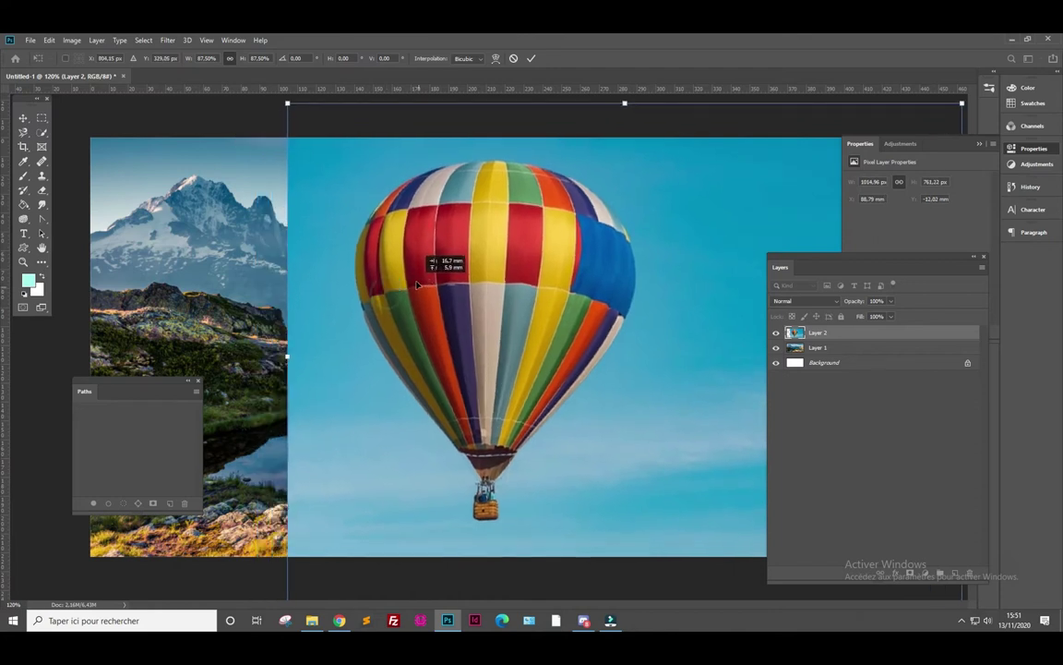
key(Return)
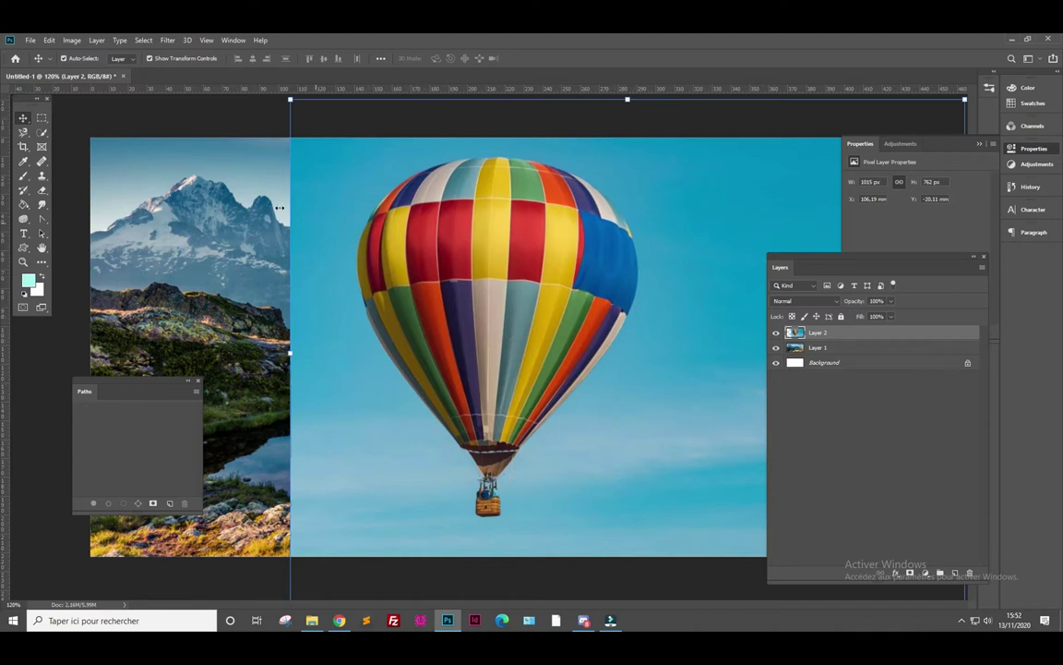
Quick-select the blue sky around the balloon, adding the area near its upper-right edge
click(42, 132)
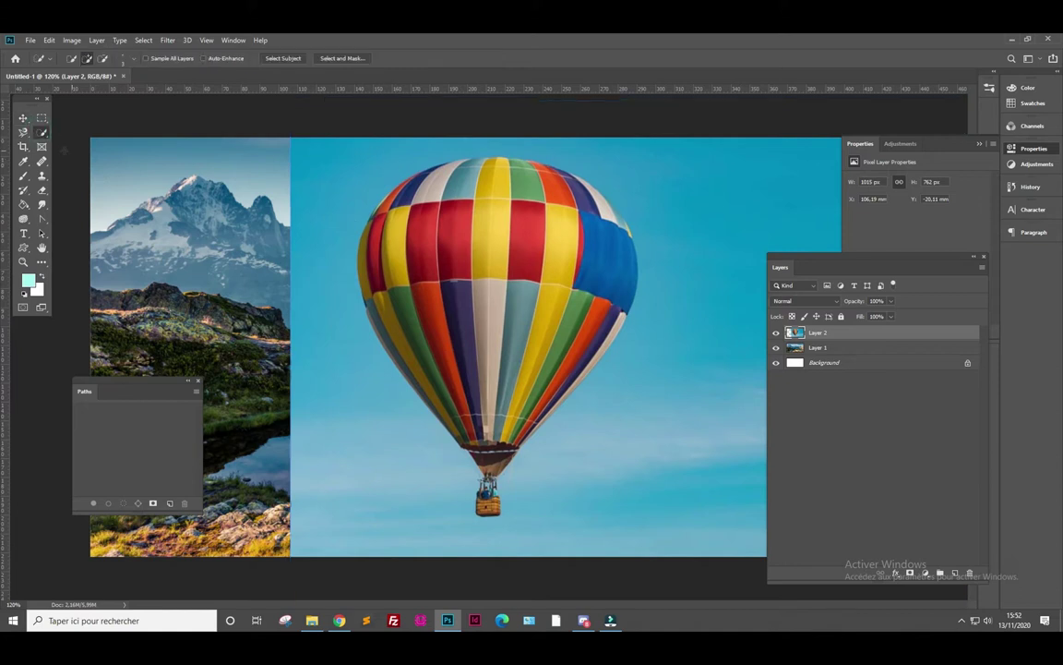
mouse_move(344, 174)
mouse_down()
mouse_move(343, 309)
mouse_move(414, 520)
mouse_move(494, 541)
mouse_move(622, 527)
mouse_move(683, 370)
mouse_move(658, 218)
mouse_up()
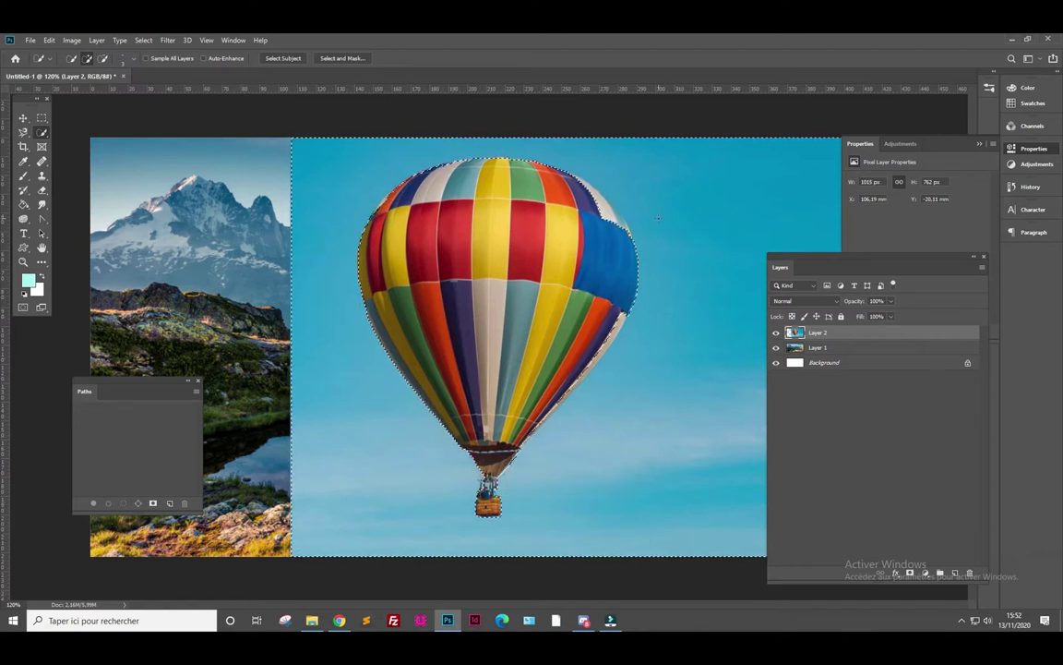
scroll(486, 360, up, 1)
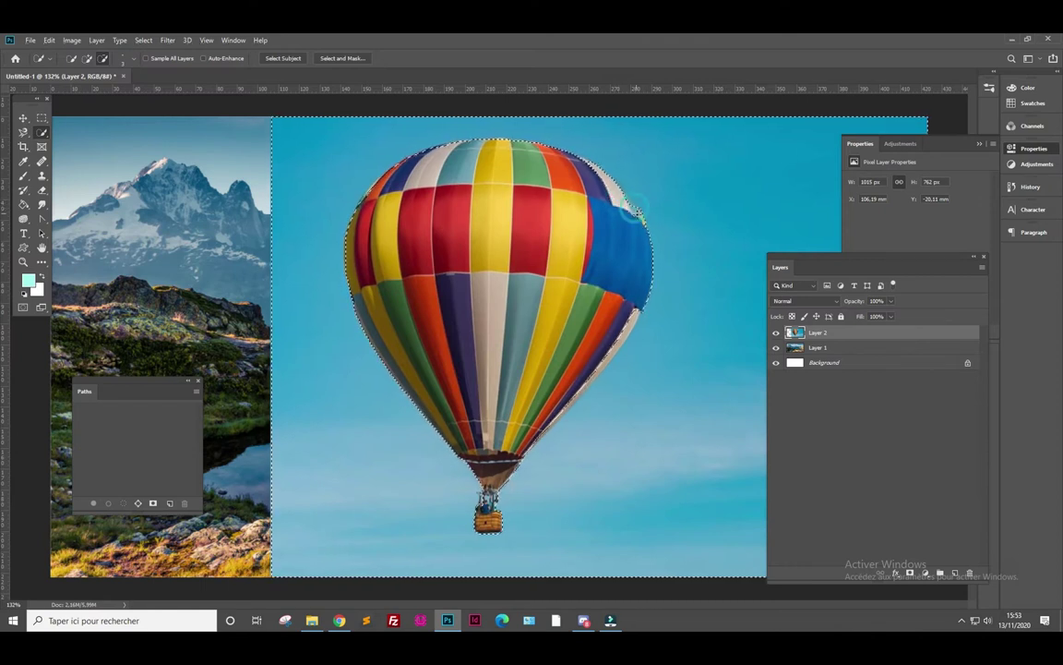
click(635, 211)
scroll(497, 379, up, 1)
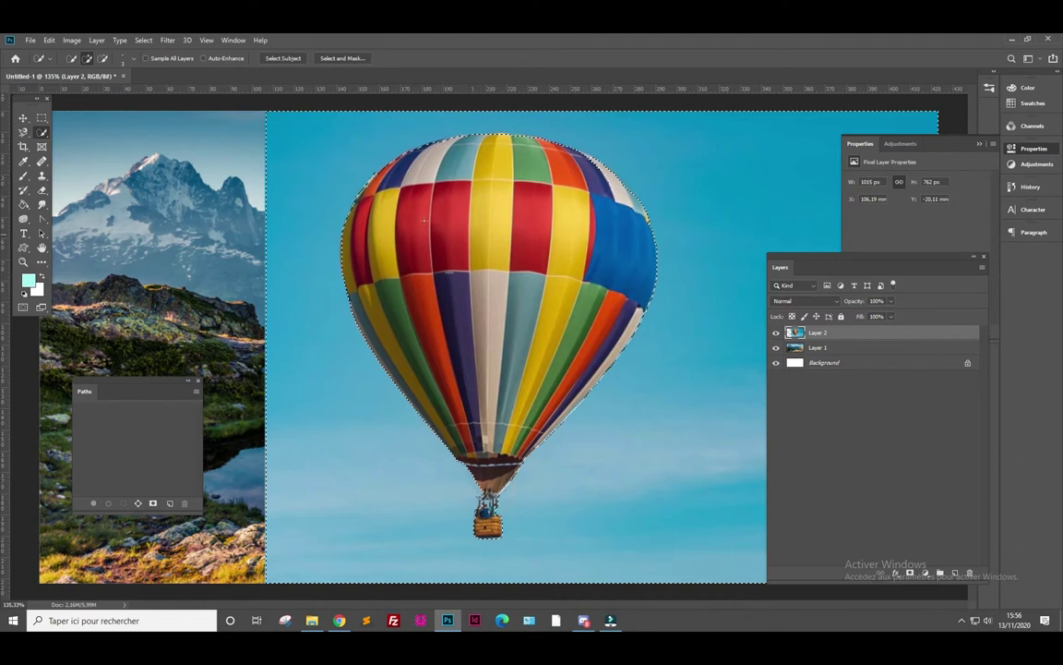
click(144, 41)
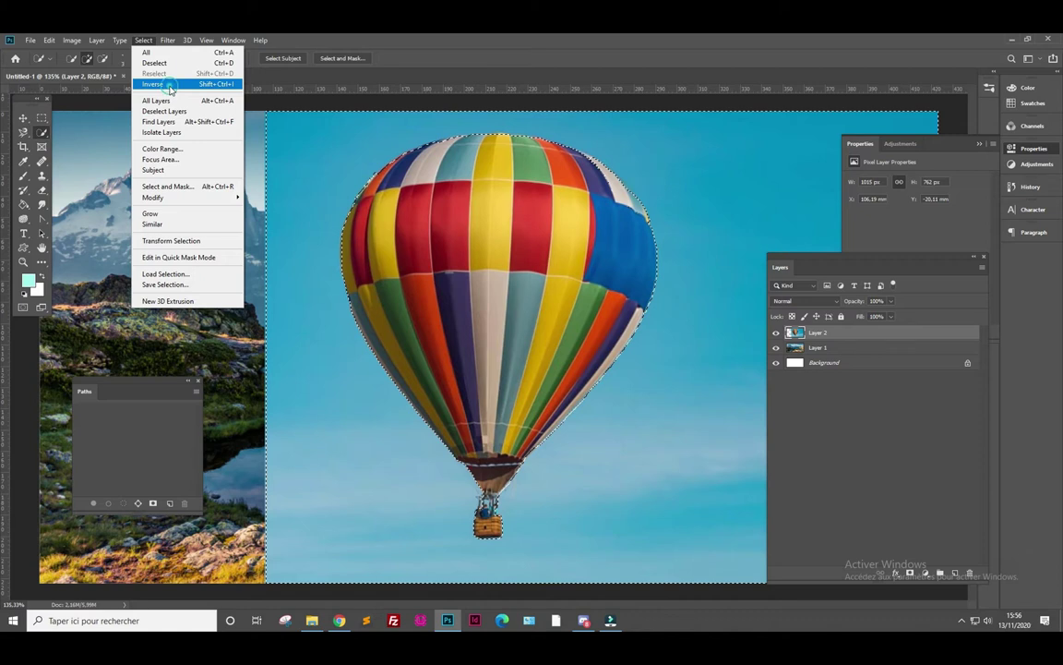
Invert the selection onto the balloon, undoing a trial duplicate of it
click(171, 86)
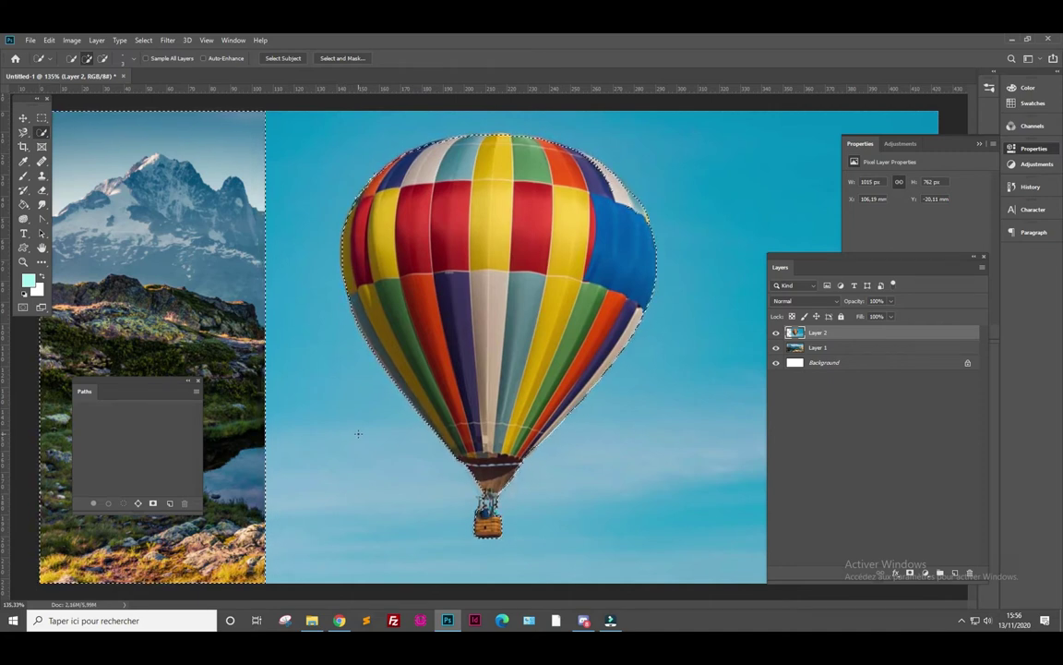
drag(363, 442, 250, 441)
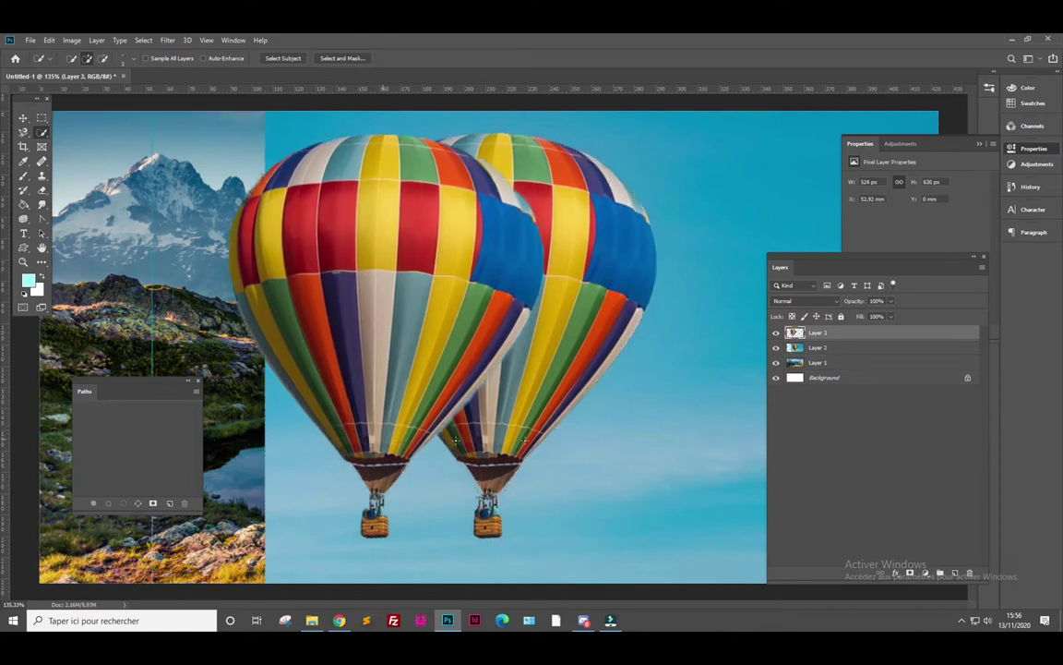
click(776, 349)
key(ctrl+z)
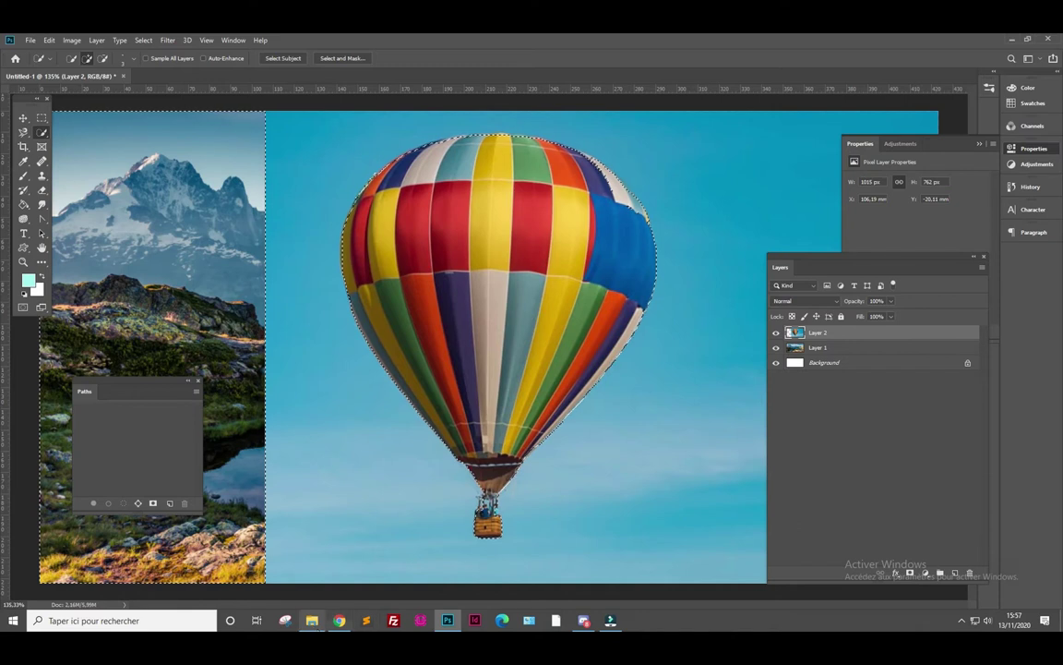
key(alt+Tab)
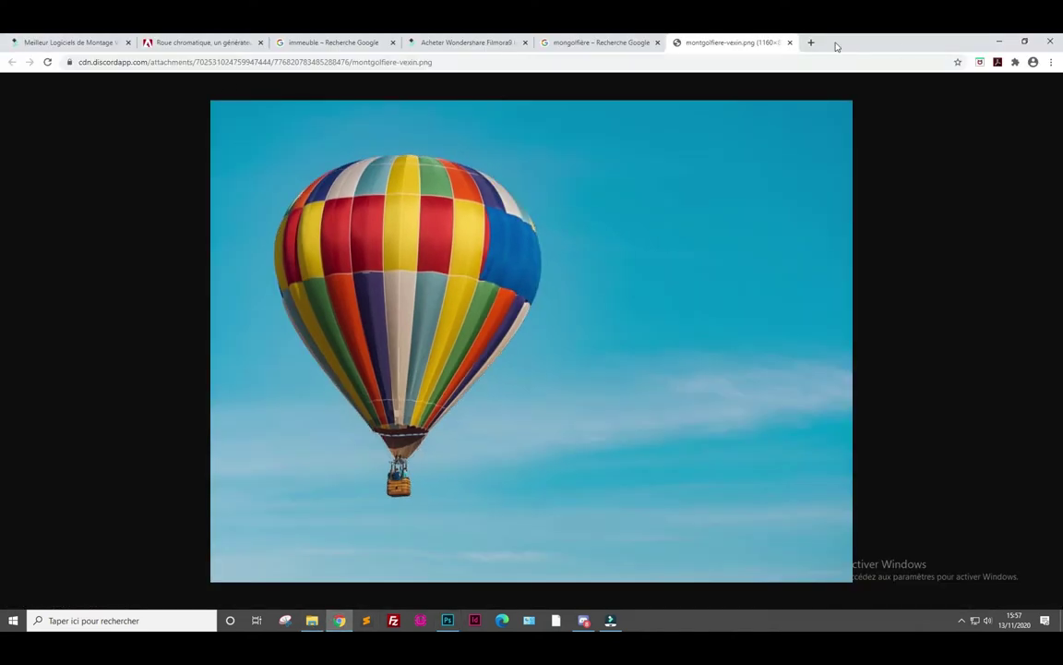
click(812, 42)
click(522, 266)
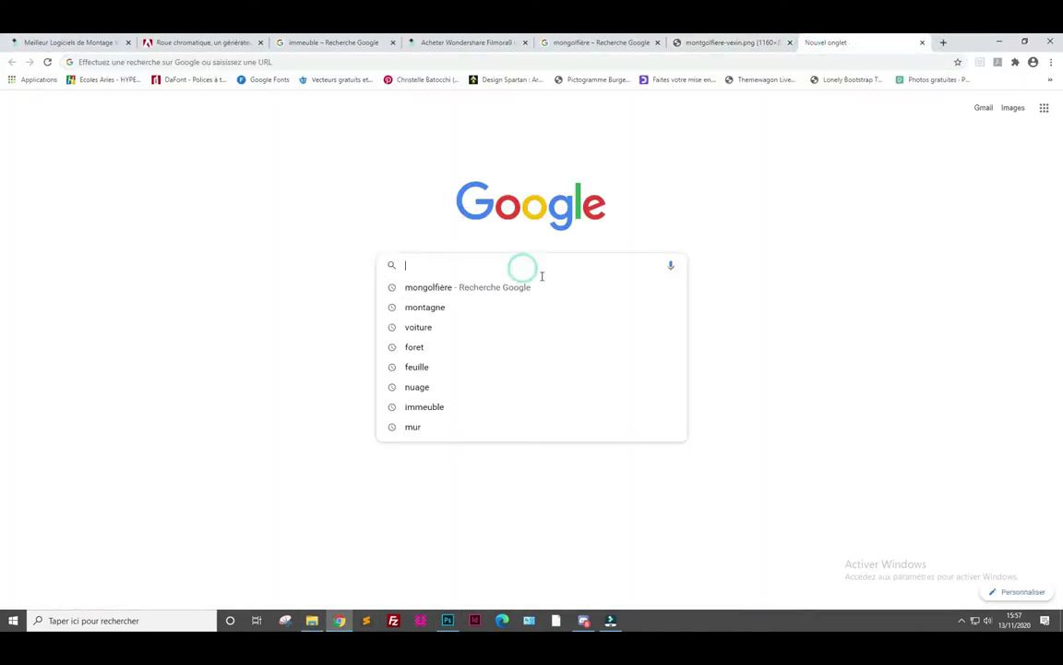
text(pochoire)
key(Return)
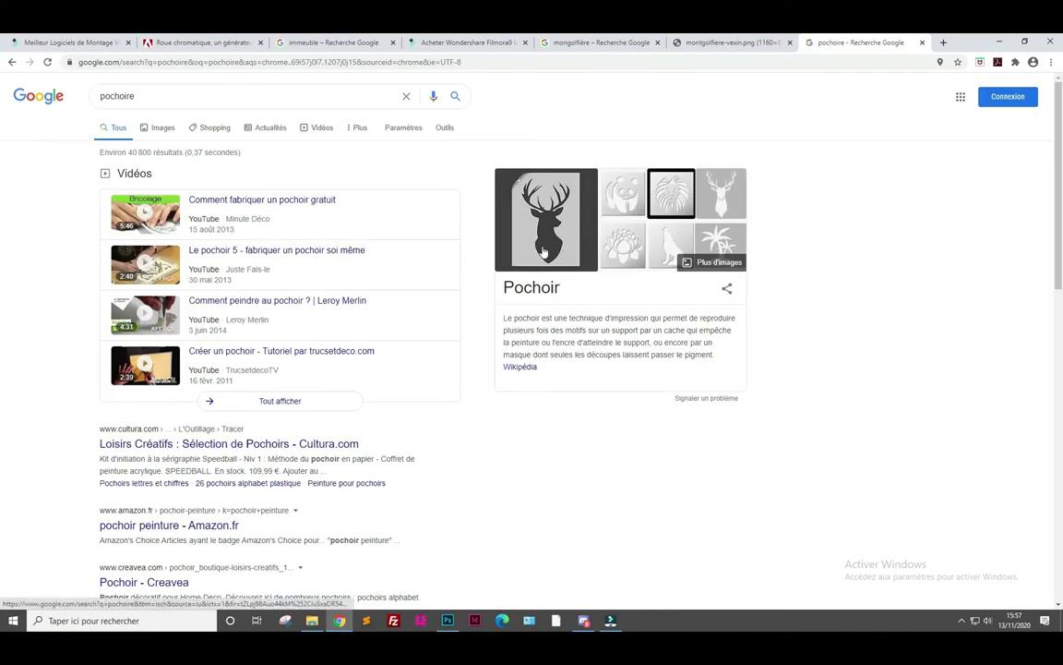
click(619, 195)
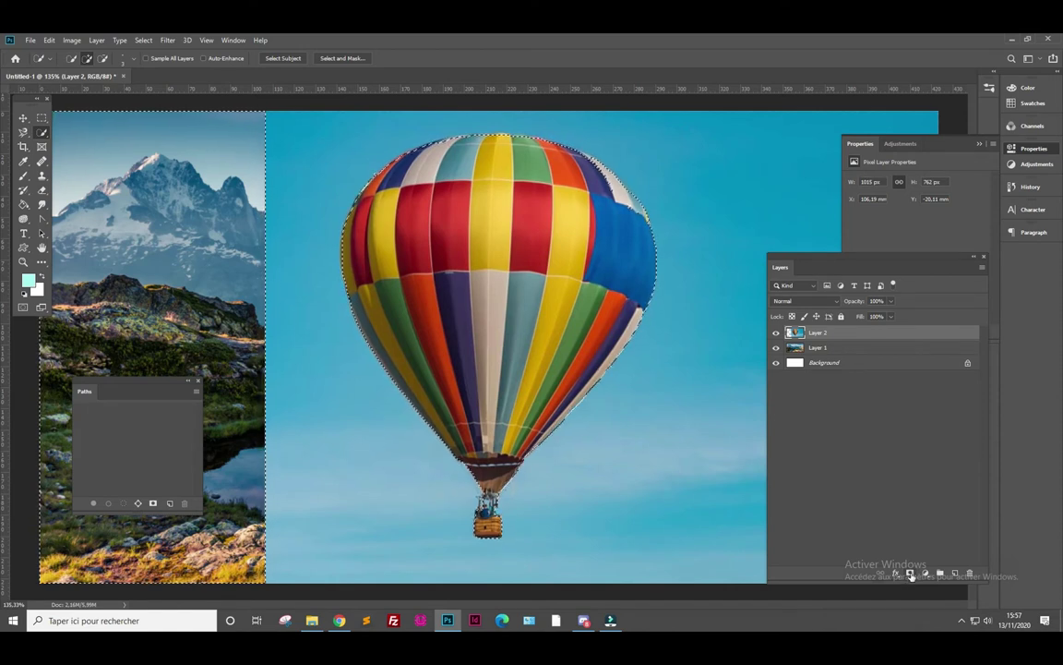
Add a layer mask to Layer 2 so only the balloon shows over the landscape
click(910, 573)
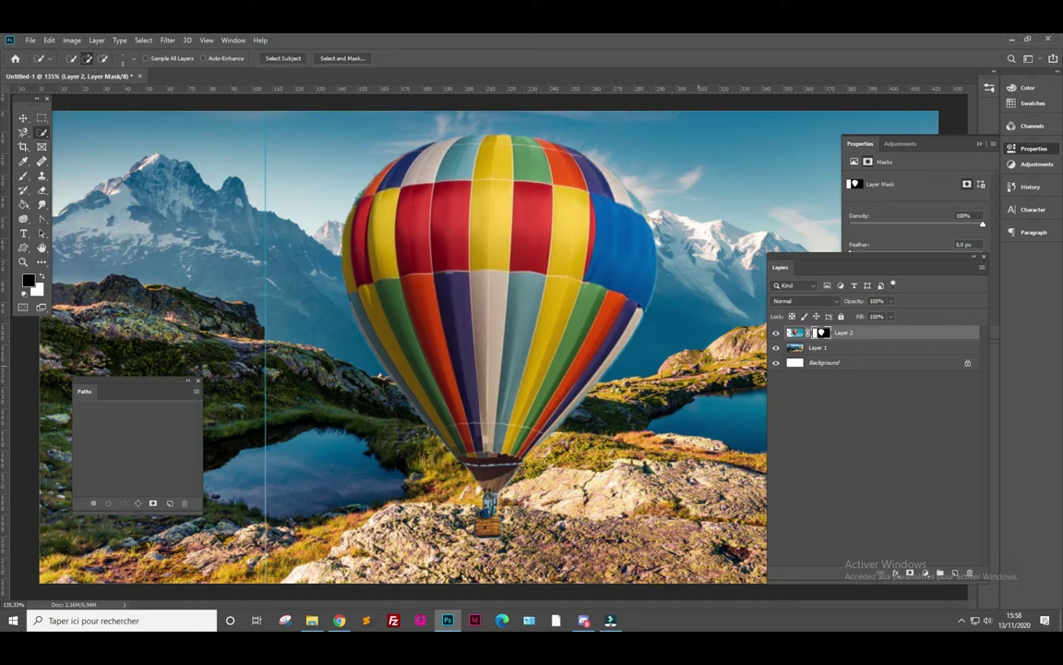
Make Layer 2's mask thumbnail the editing target and pick the Brush tool
scroll(495, 519, up, 3)
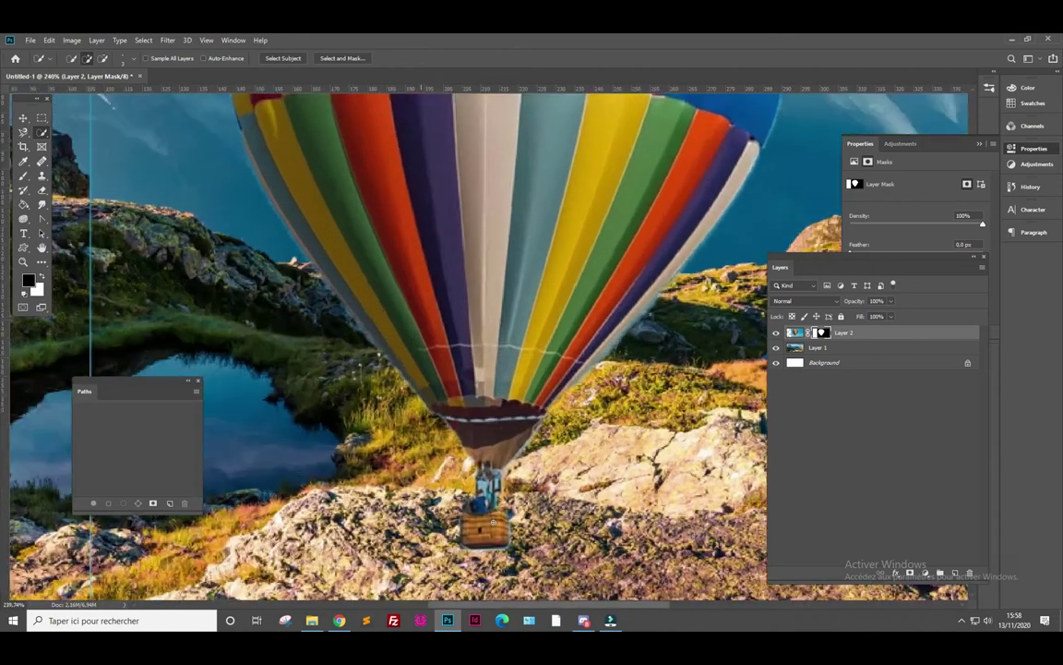
scroll(496, 519, up, 2)
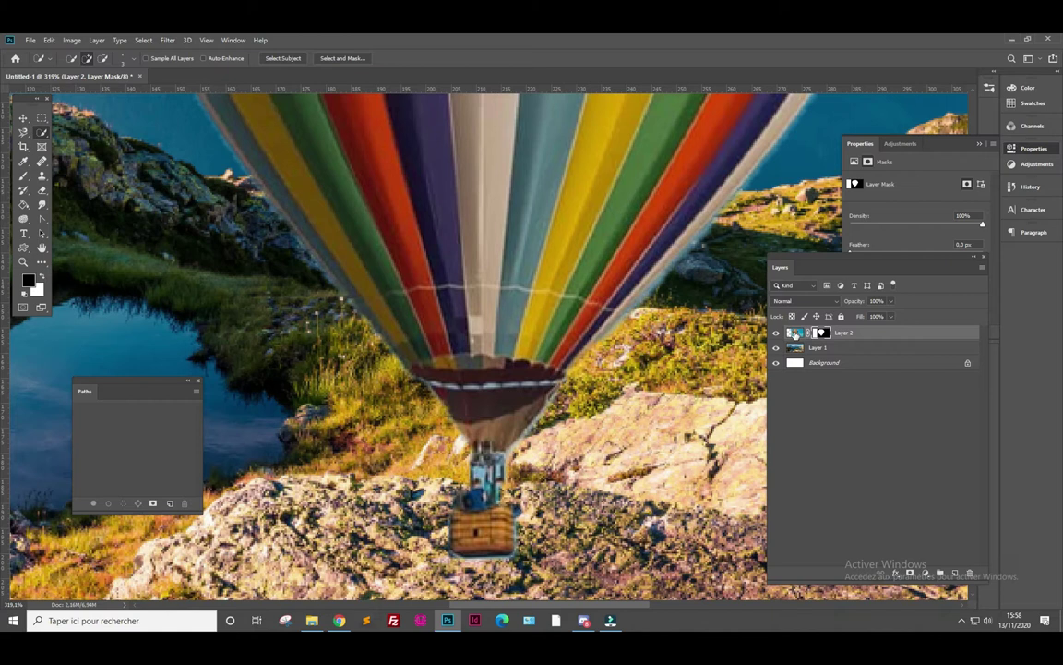
click(795, 334)
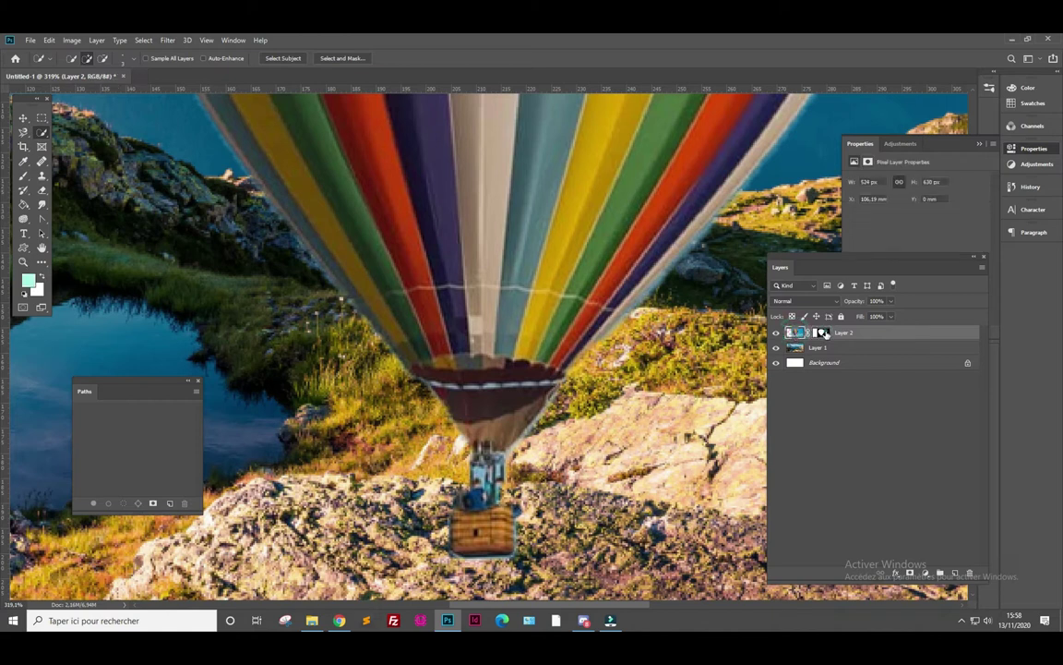
click(819, 332)
click(795, 333)
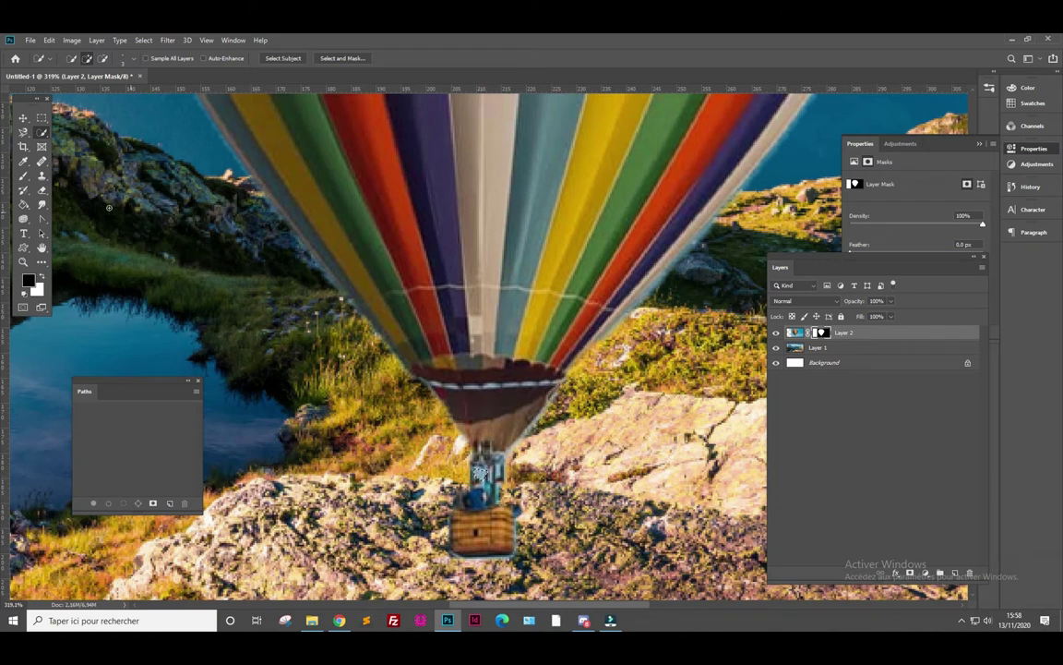
click(23, 174)
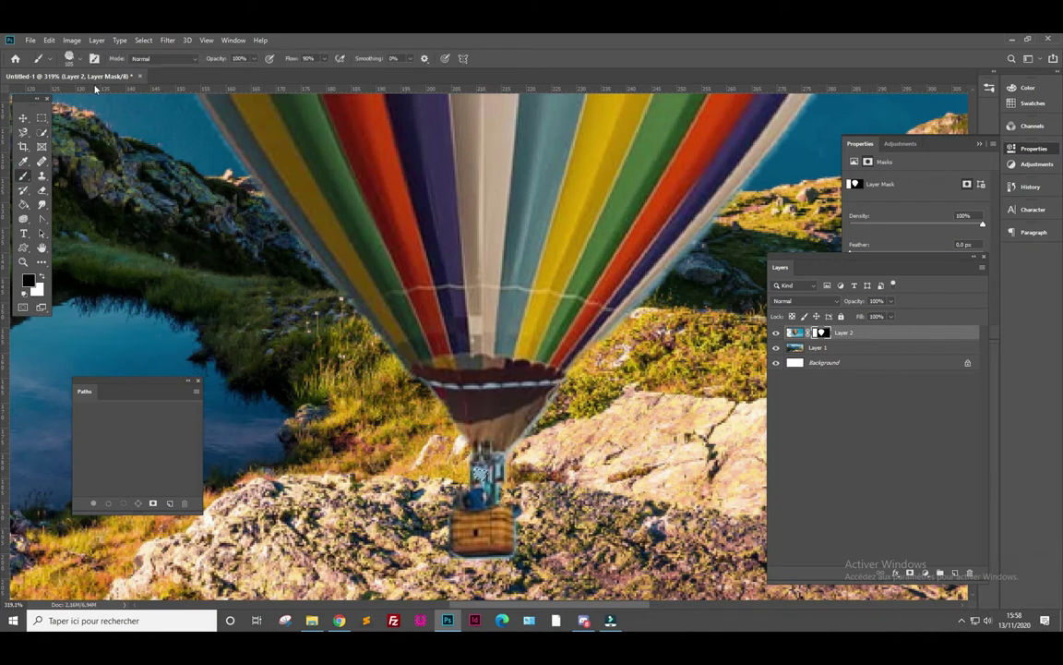
Set the brush to the Soft Round preset with 91% hardness and 30 px size
click(81, 59)
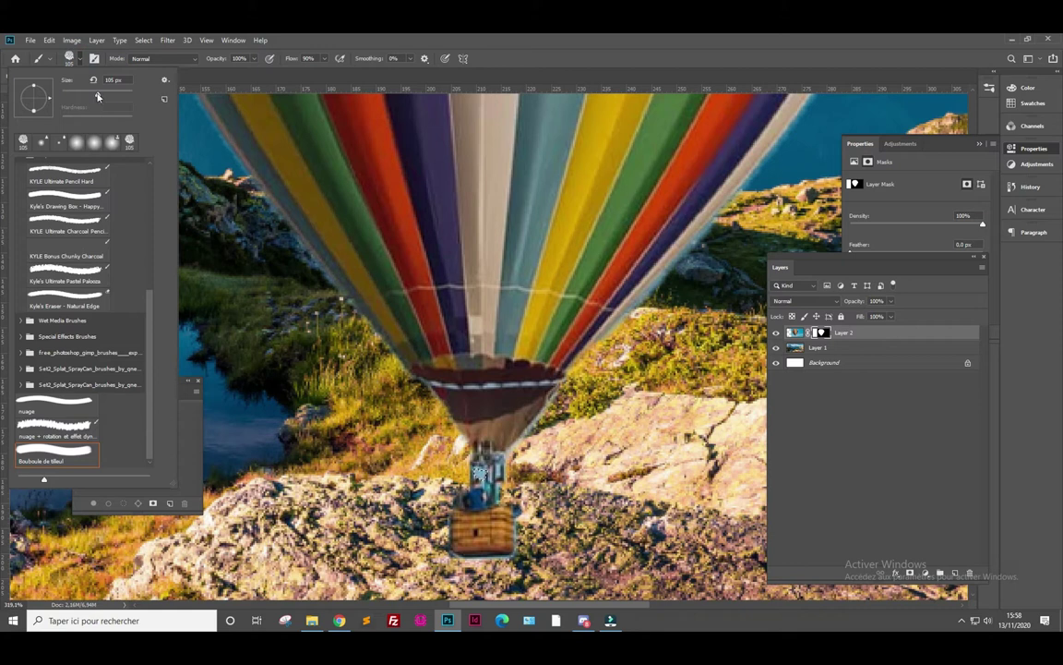
drag(98, 96, 68, 100)
drag(148, 363, 158, 203)
click(65, 181)
drag(63, 119, 128, 120)
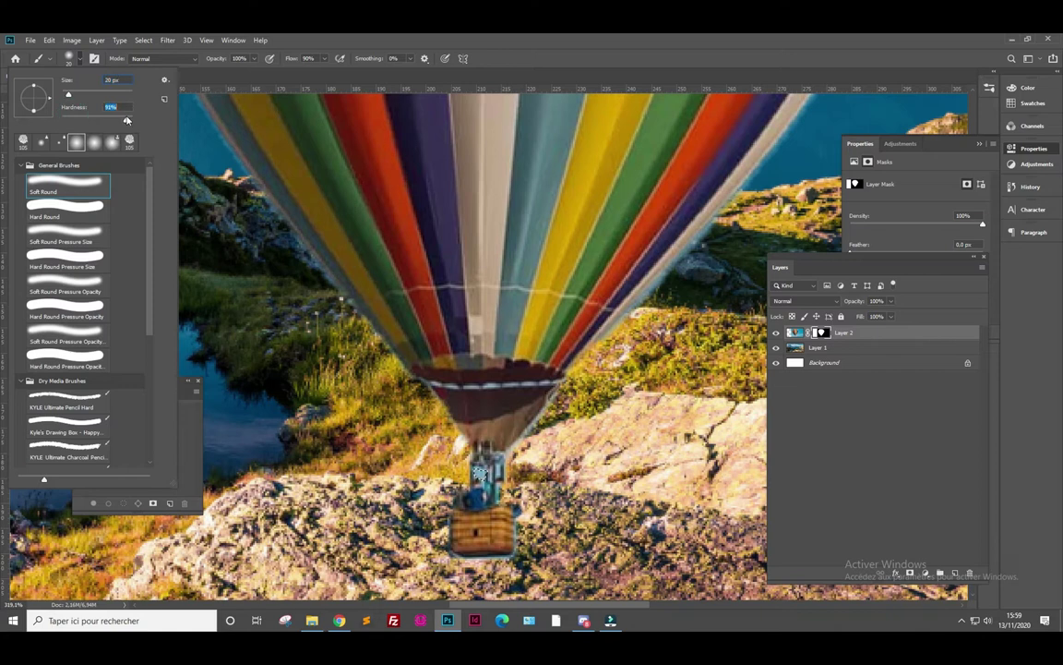
drag(69, 94, 63, 94)
key(Return)
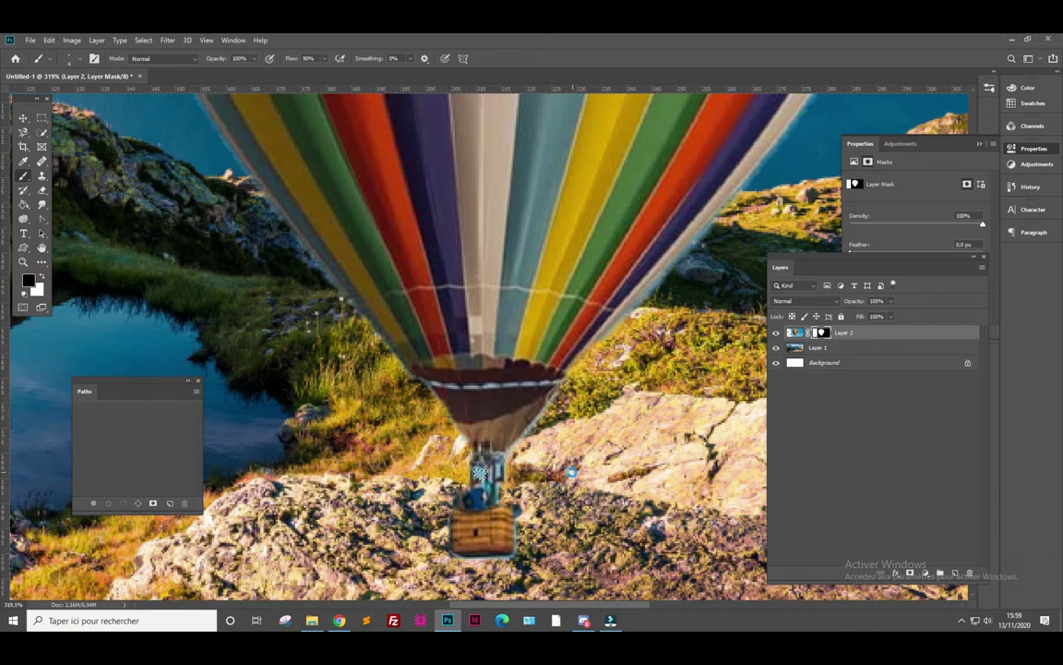
key(ctrl+s)
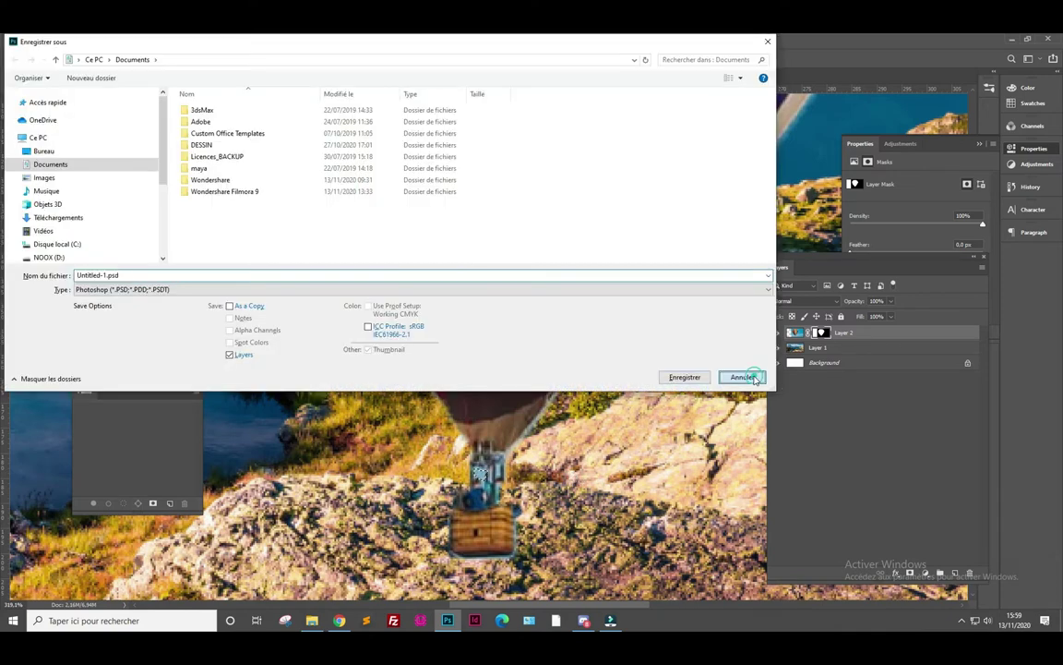
click(742, 377)
Paint white on the mask to restore the figure inside the basket
scroll(467, 434, up, 2)
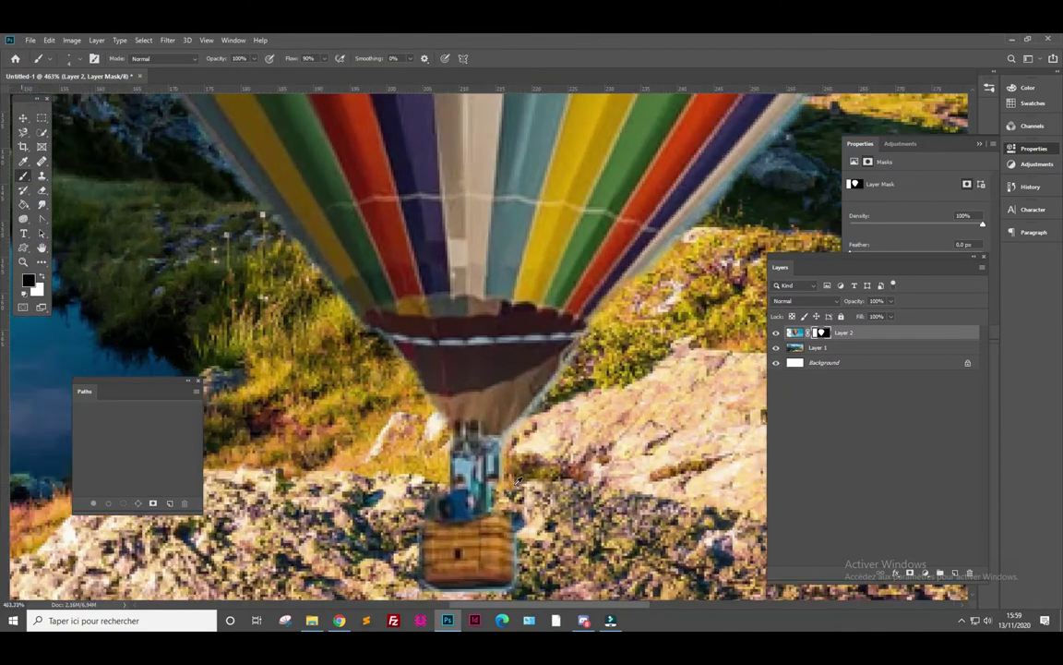
scroll(489, 452, up, 2)
scroll(510, 475, up, 2)
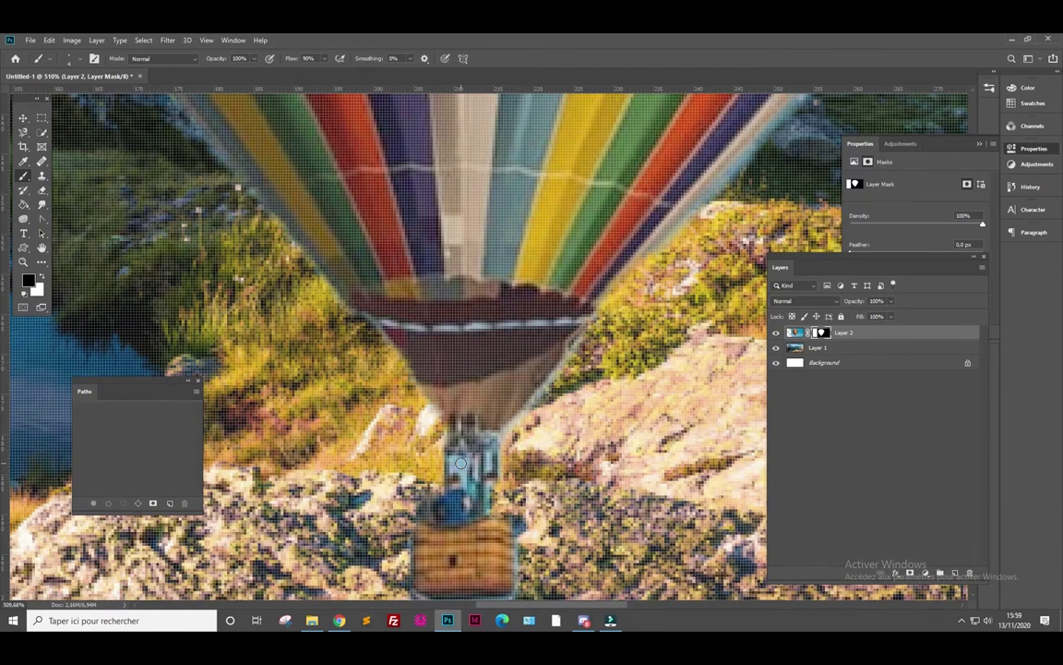
drag(457, 460, 452, 538)
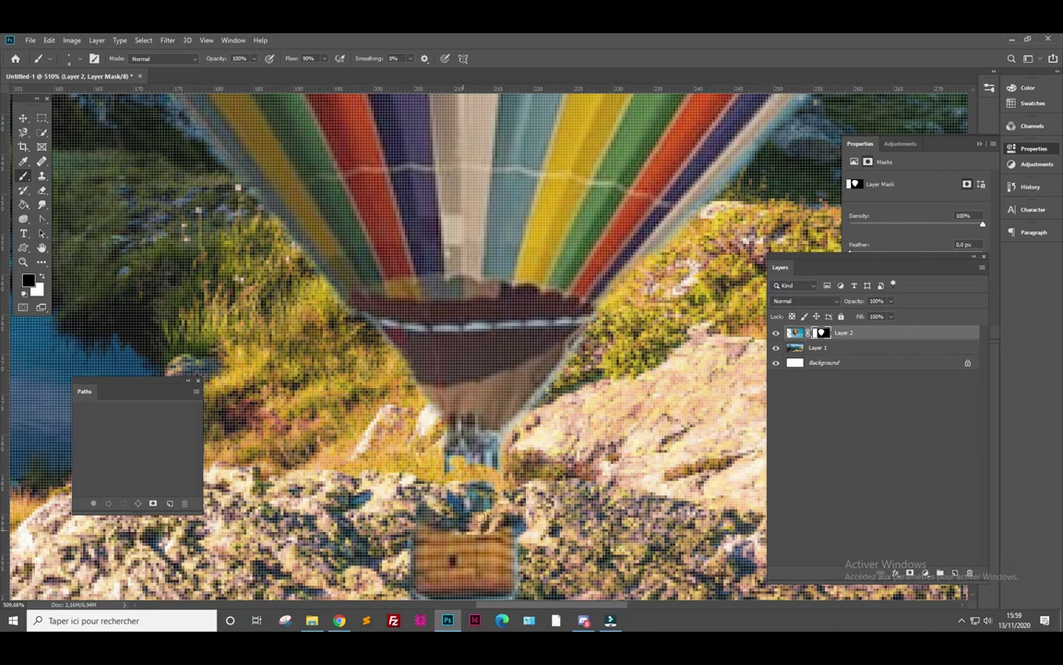
click(42, 277)
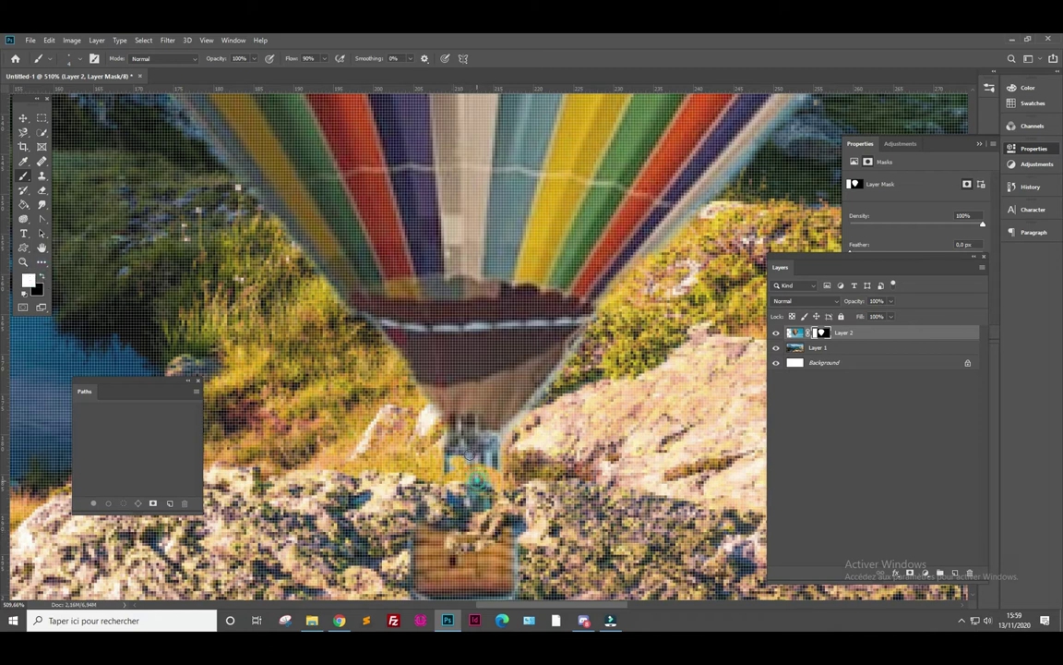
drag(452, 498, 490, 503)
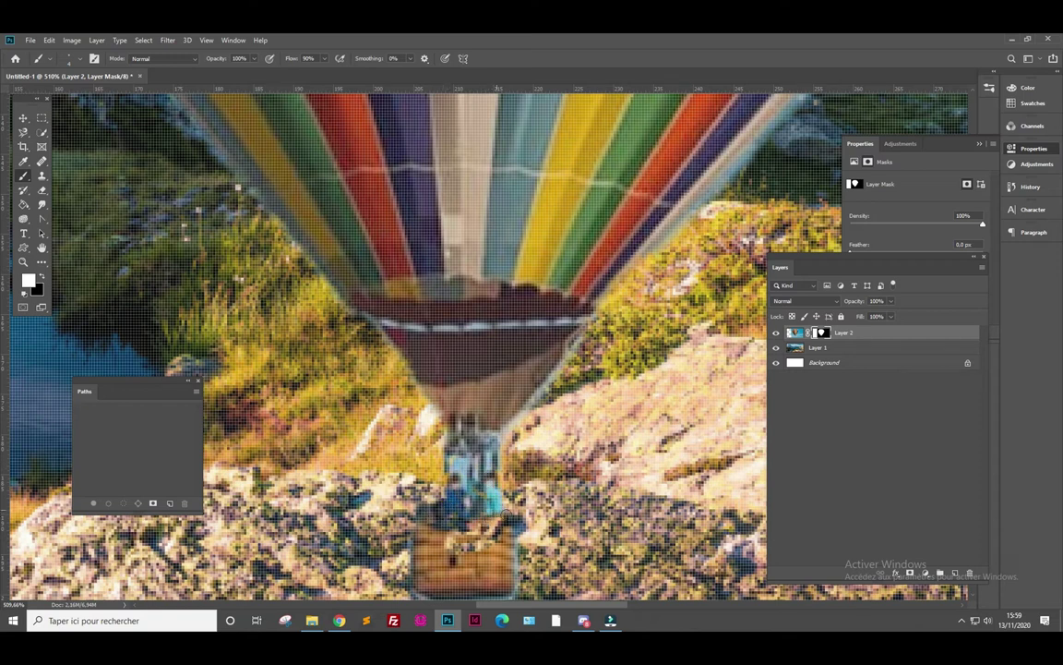
Paint black on the mask to trim the basket's edges and the stray patch beside its ropes
drag(561, 539, 548, 398)
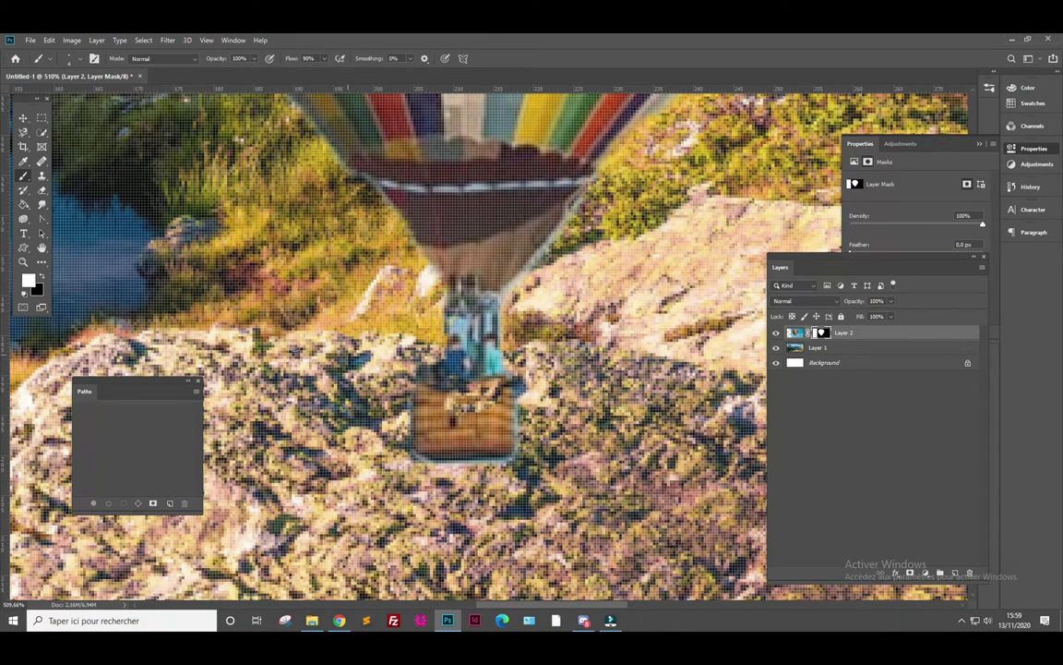
key(x)
drag(519, 427, 487, 462)
drag(434, 417, 369, 410)
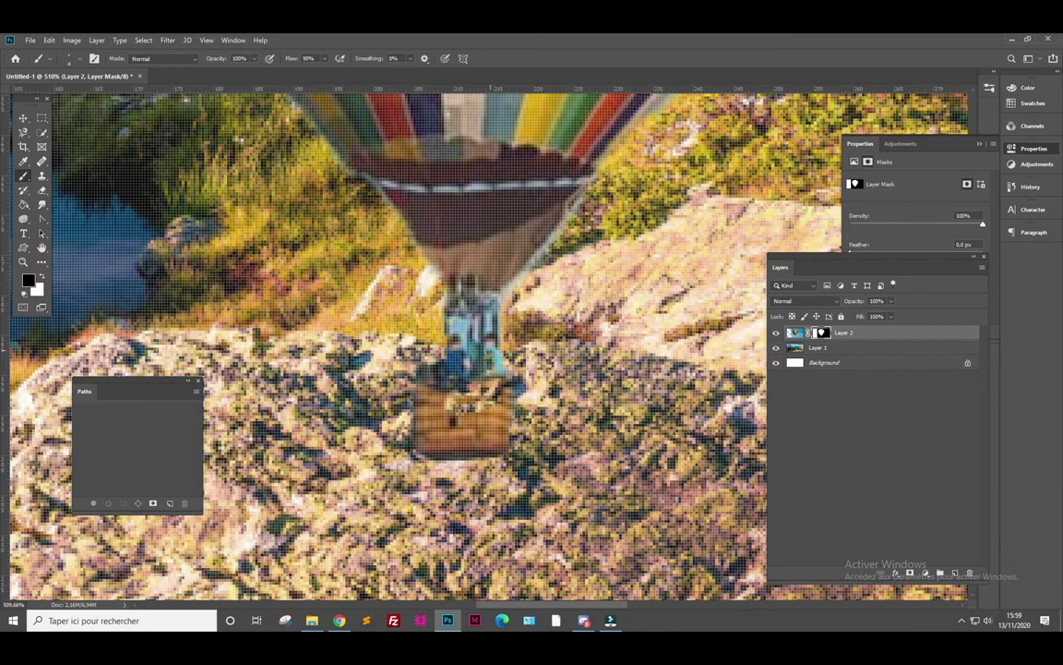
mouse_move(452, 336)
mouse_down()
mouse_move(496, 361)
mouse_move(489, 315)
mouse_move(455, 328)
mouse_up()
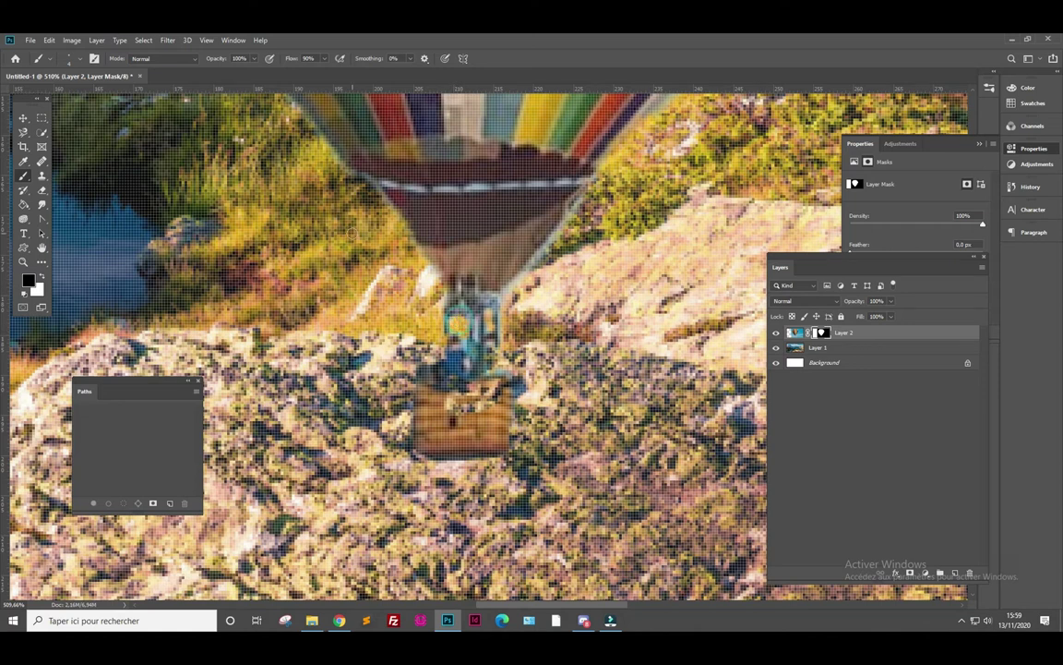
click(80, 59)
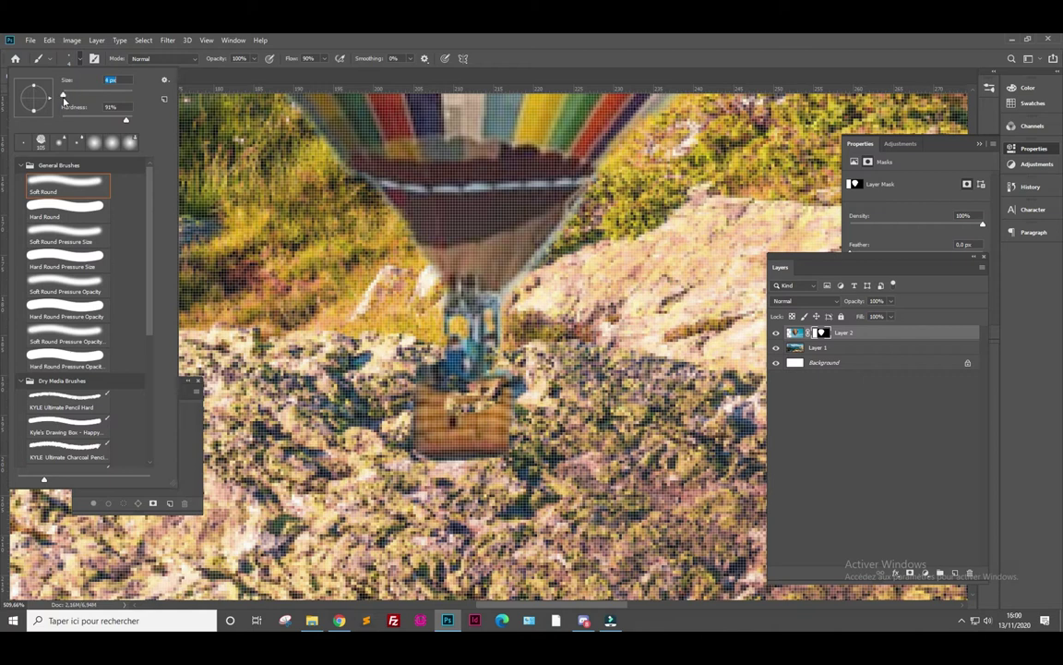
click(224, 235)
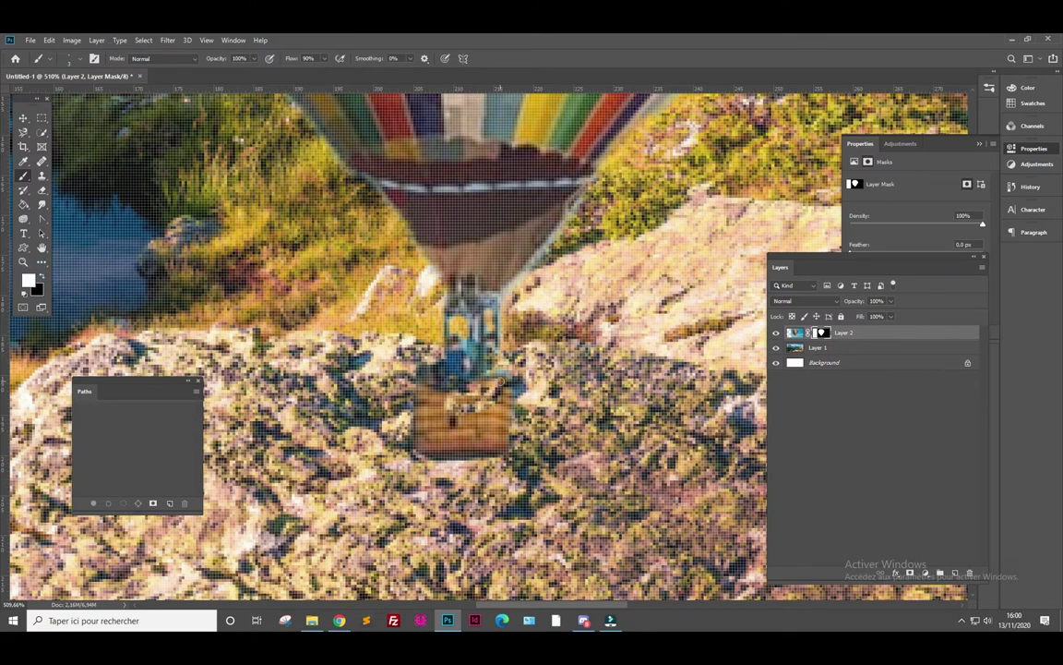
Zoom out, switch to black and enlarge the brush for masking the balloon's background
scroll(519, 292, down, 2)
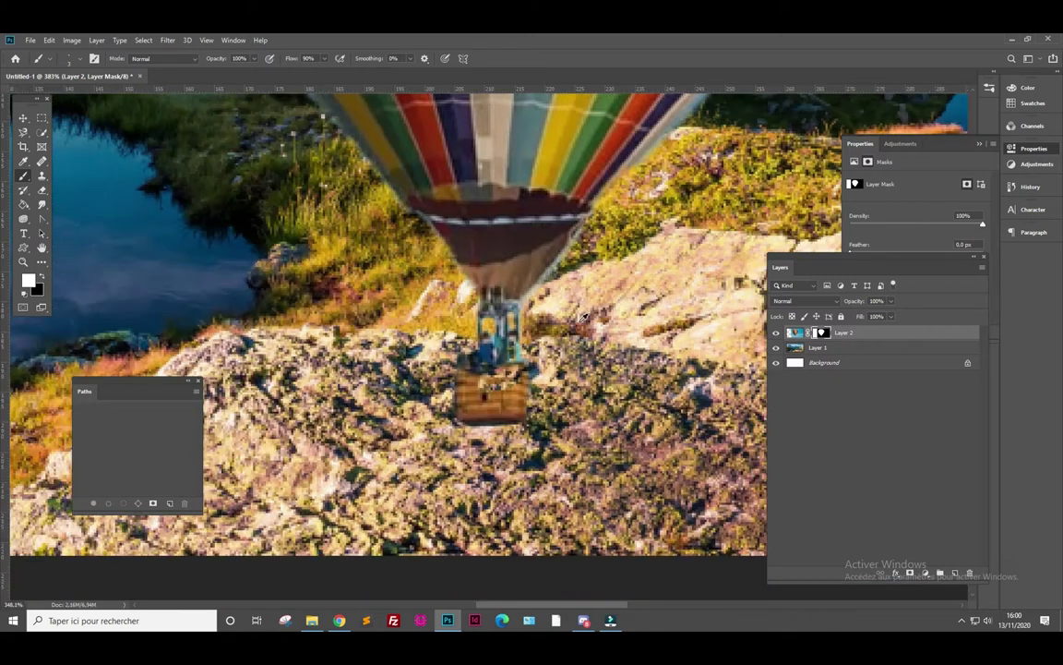
scroll(531, 281, down, 2)
scroll(545, 270, down, 1)
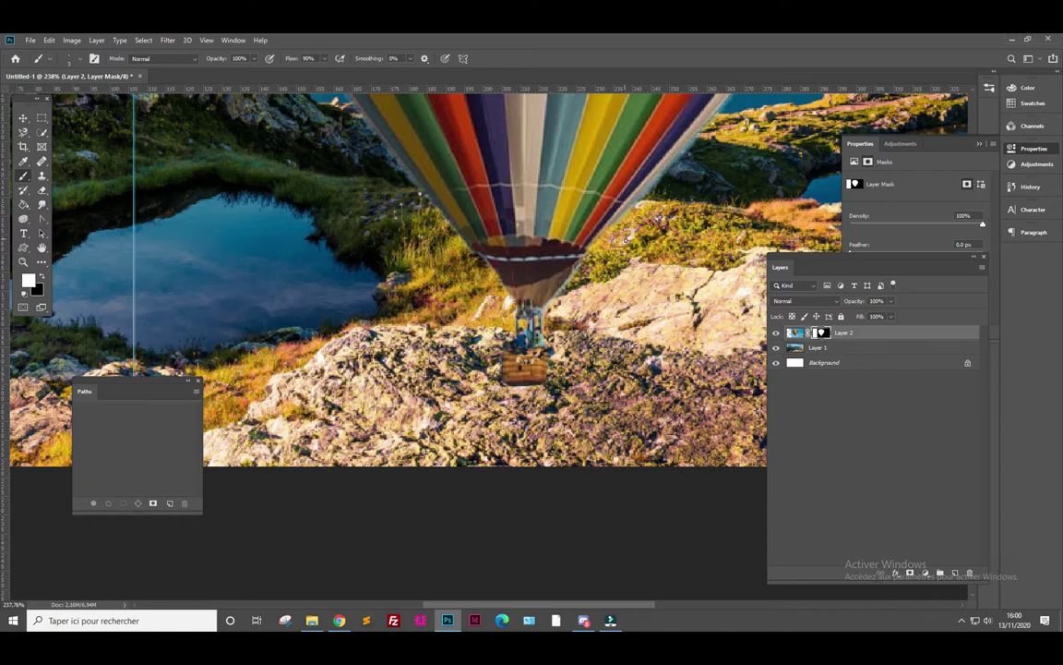
scroll(649, 236, down, 3)
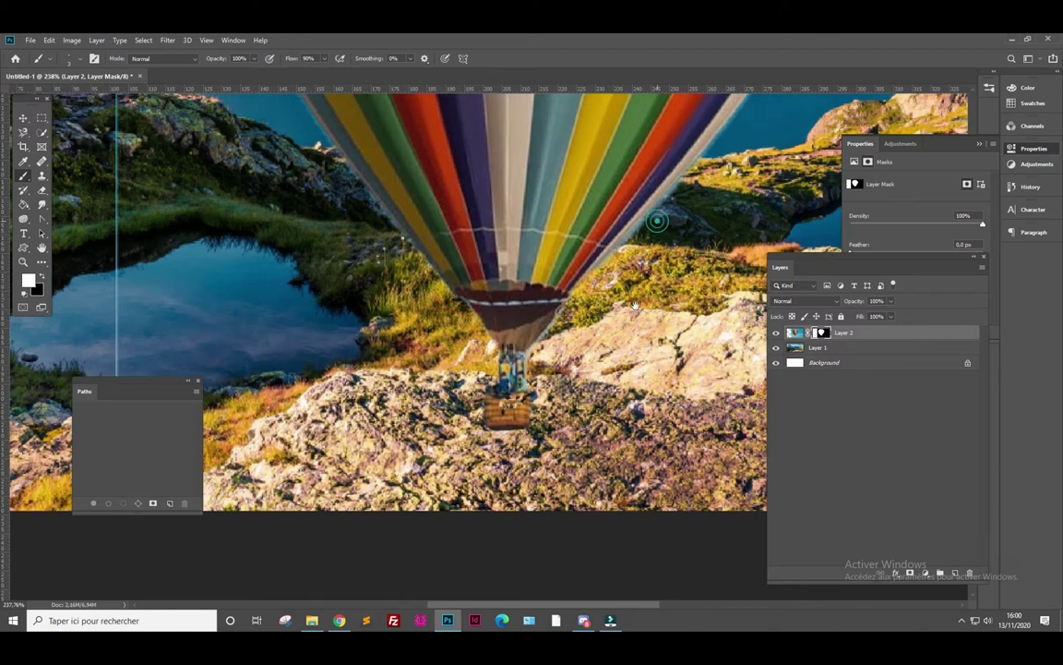
scroll(632, 318, down, 1)
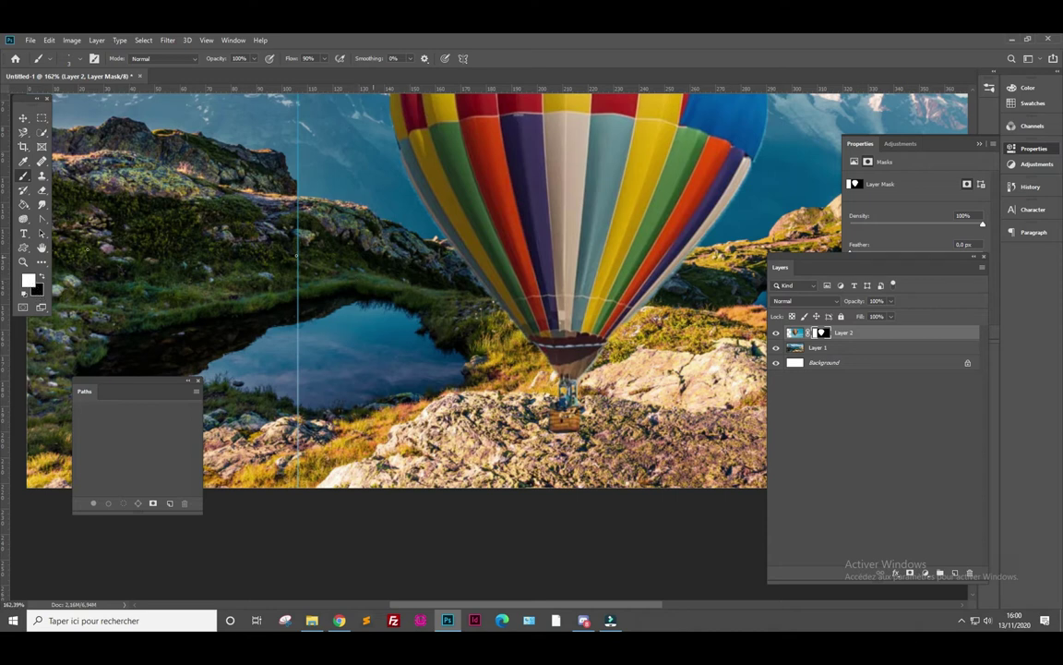
key(x)
scroll(332, 250, down, 3)
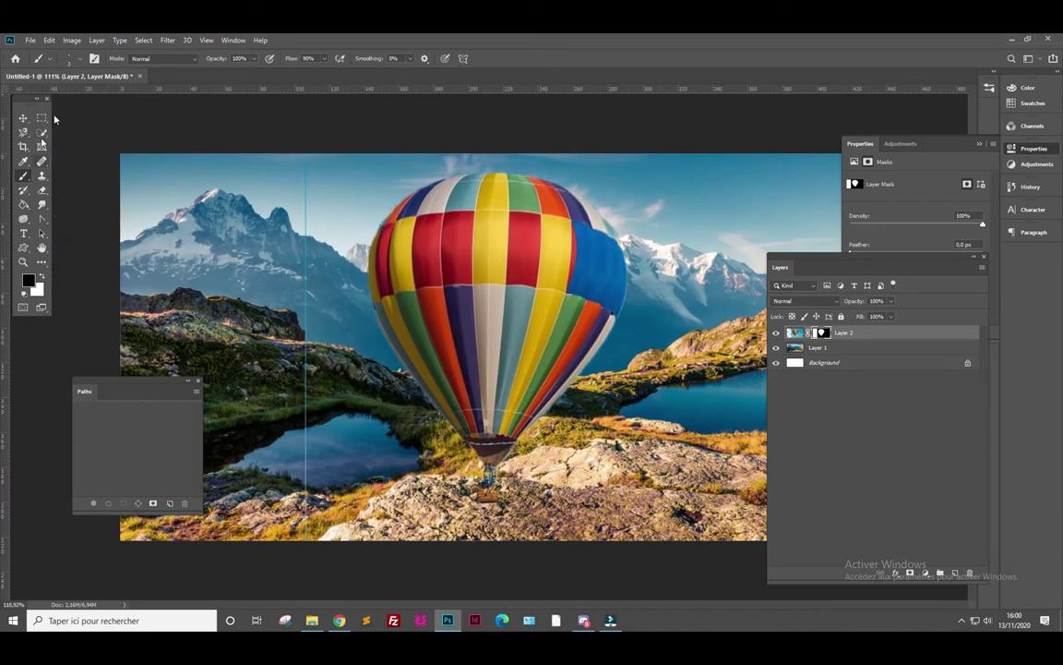
click(82, 62)
drag(66, 85, 77, 85)
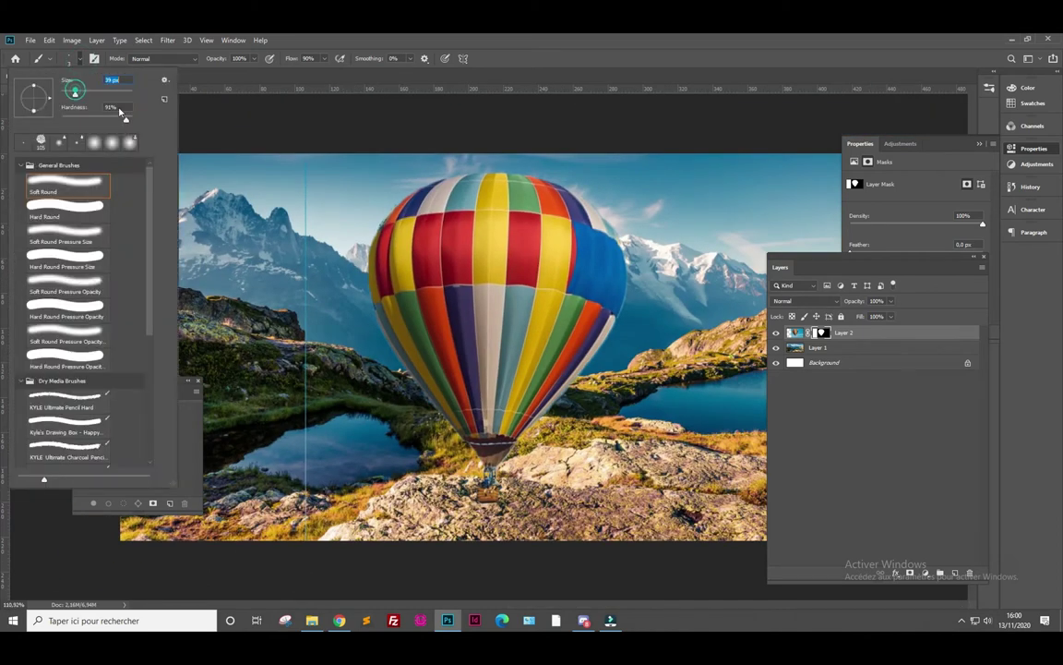
click(275, 139)
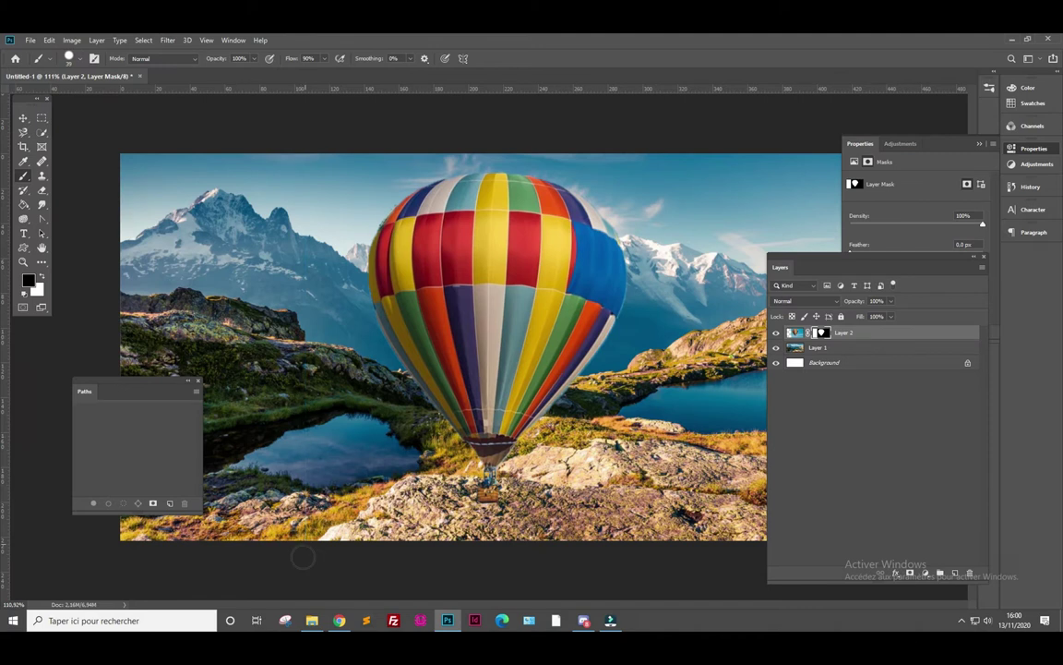
Paint white on the mask to restore the purple and white stripes at the balloon's top right
scroll(600, 268, up, 3)
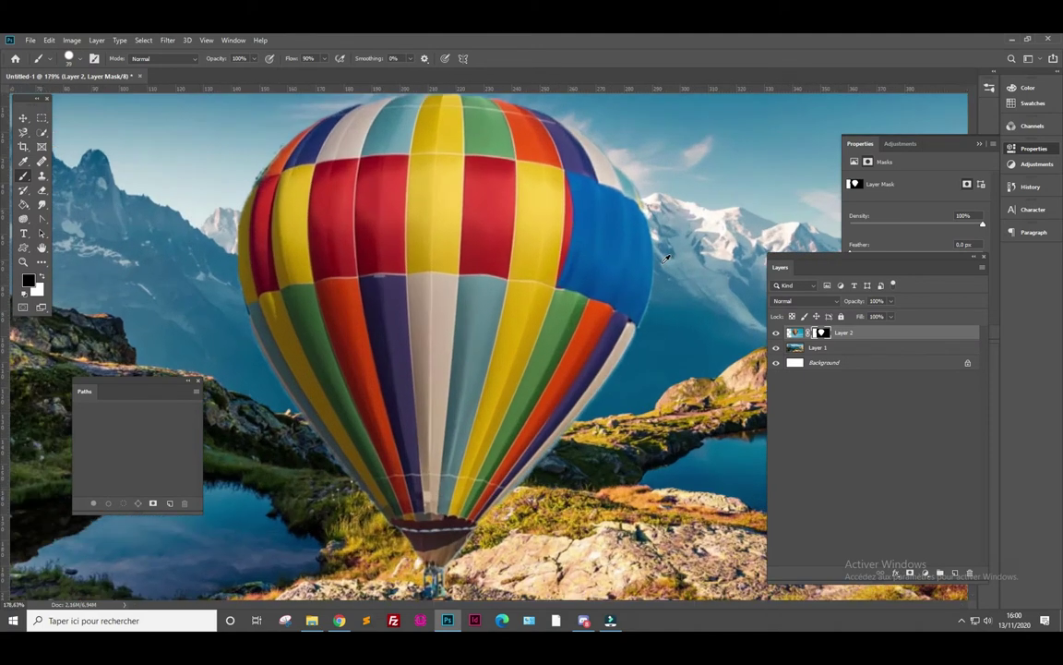
scroll(600, 268, up, 2)
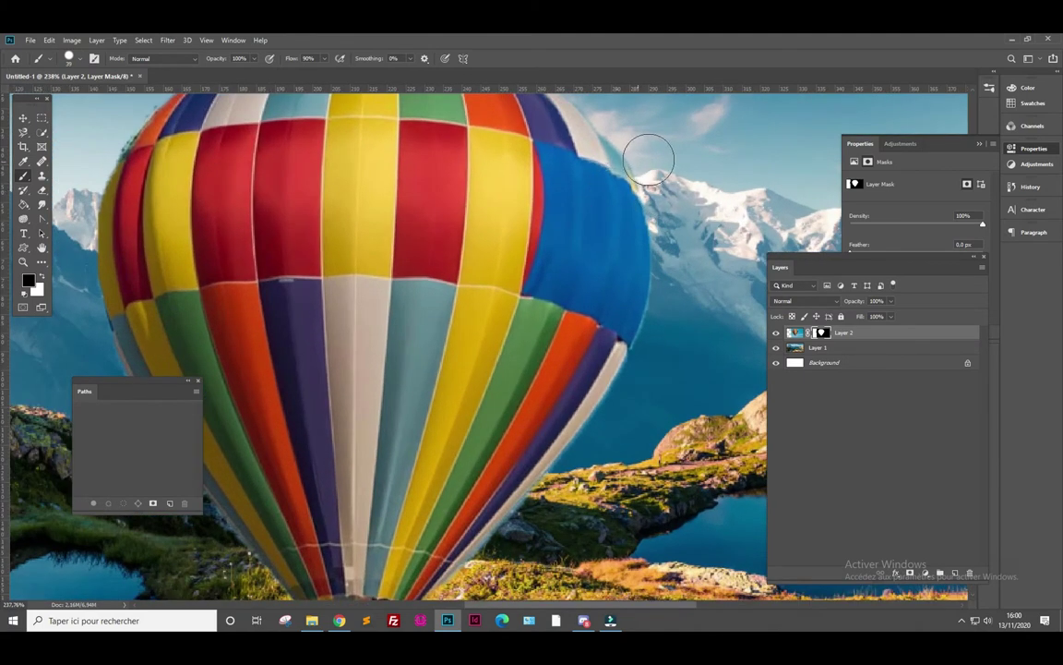
mouse_move(684, 145)
mouse_down()
mouse_move(661, 266)
mouse_move(642, 270)
mouse_up()
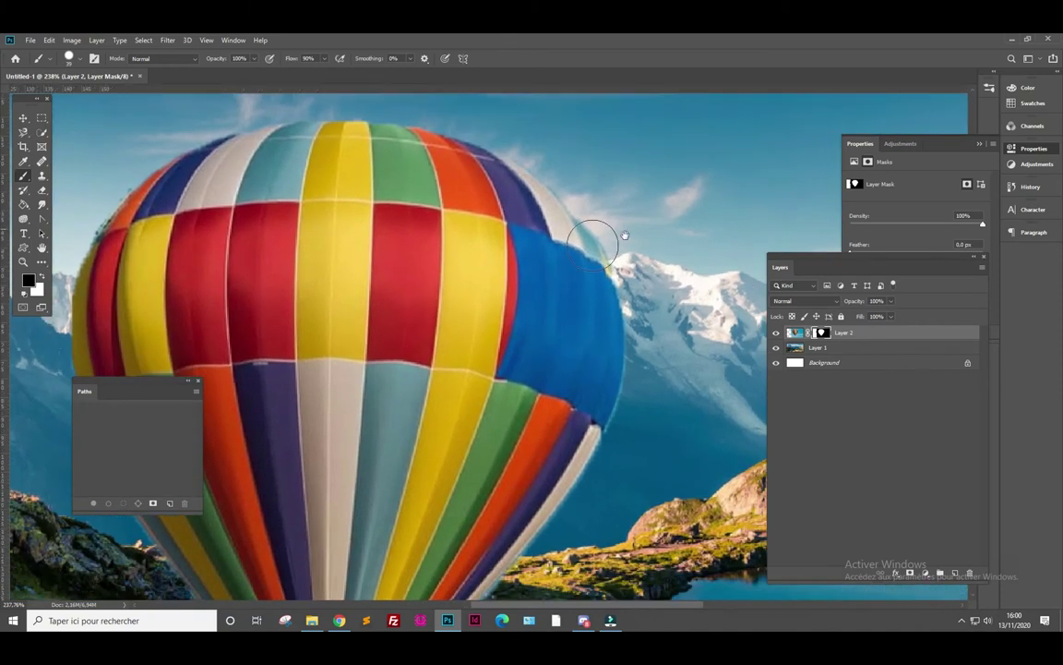
click(41, 274)
mouse_move(562, 265)
mouse_down()
mouse_move(551, 245)
mouse_move(562, 225)
mouse_move(585, 278)
mouse_up()
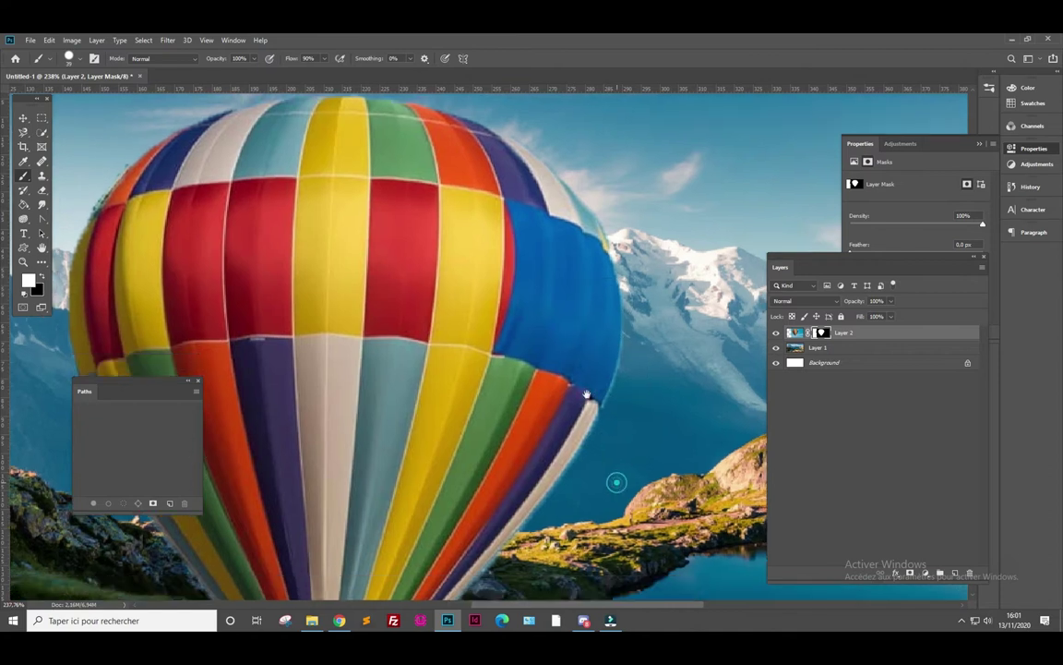
drag(617, 482, 616, 235)
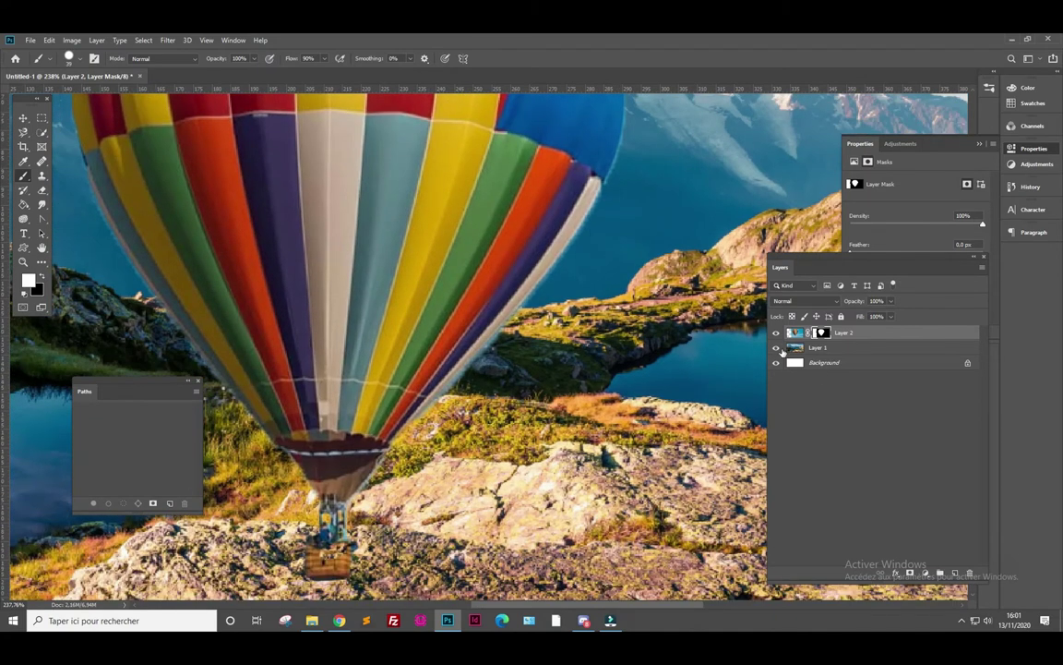
Hide Layer 1 and paint black with a 7 px brush along the balloon's right-edge fringe
click(776, 347)
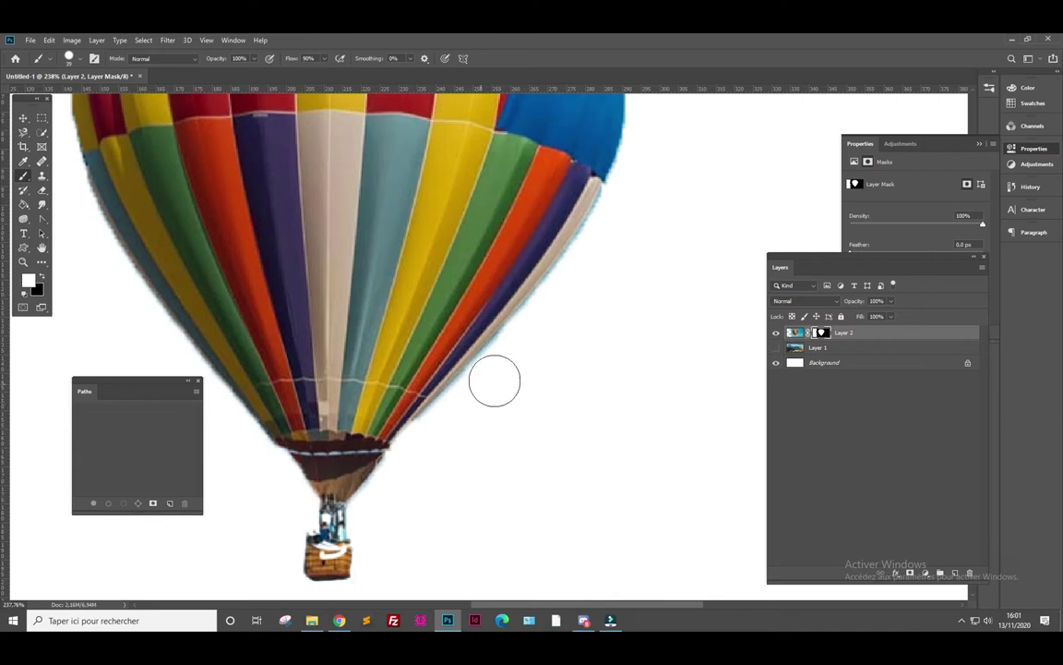
key(x)
click(82, 58)
drag(65, 95, 64, 95)
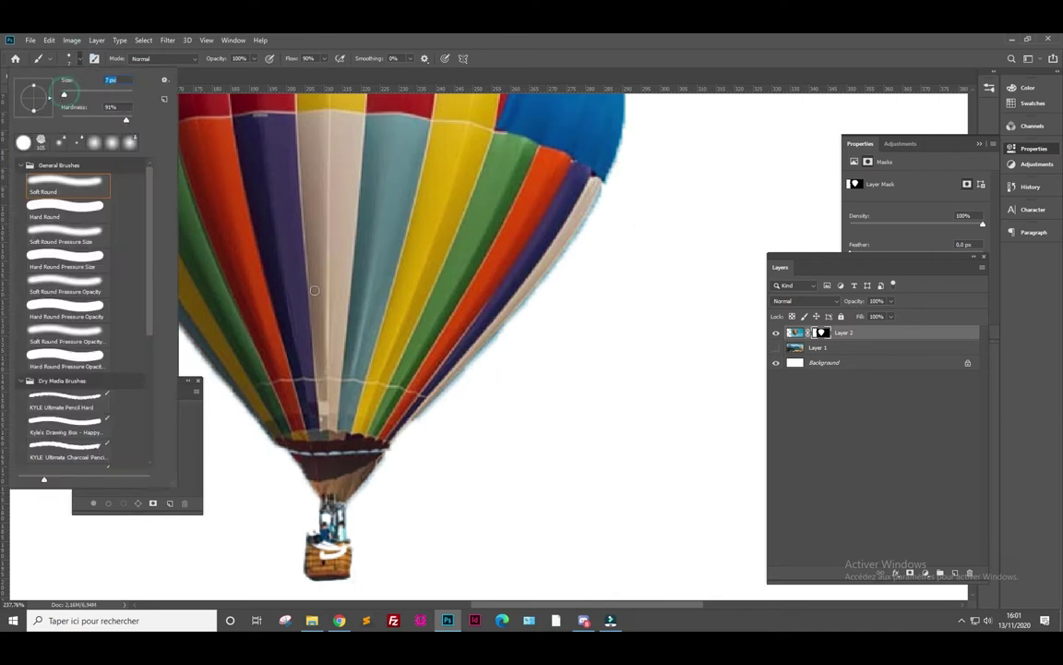
click(416, 421)
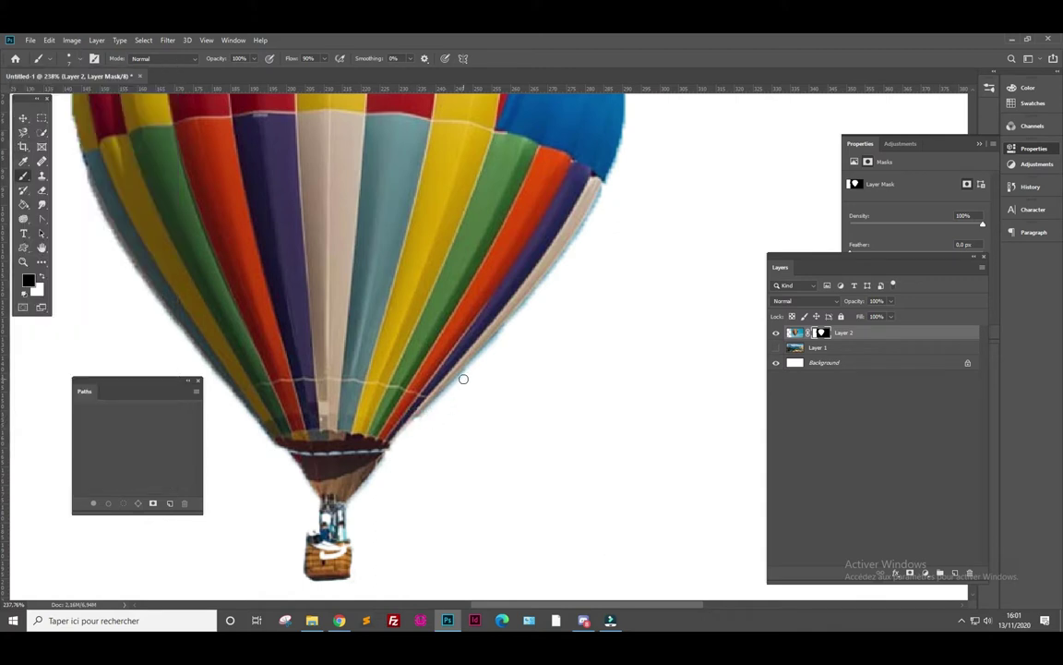
mouse_move(498, 336)
mouse_down()
mouse_move(605, 187)
mouse_move(564, 392)
mouse_move(547, 349)
mouse_up()
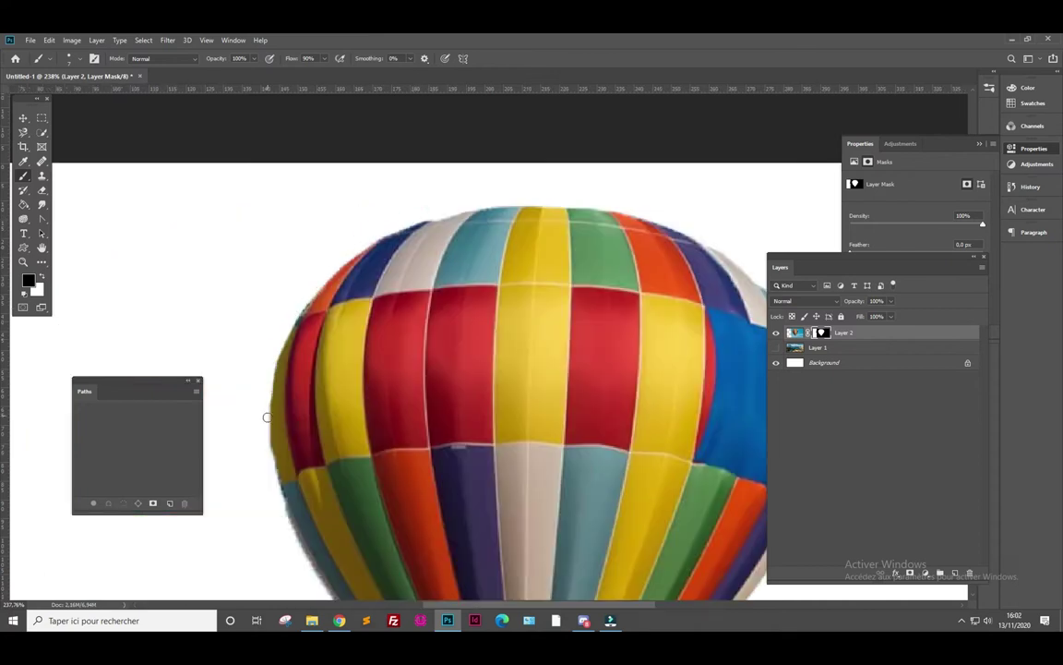
drag(287, 210, 233, 273)
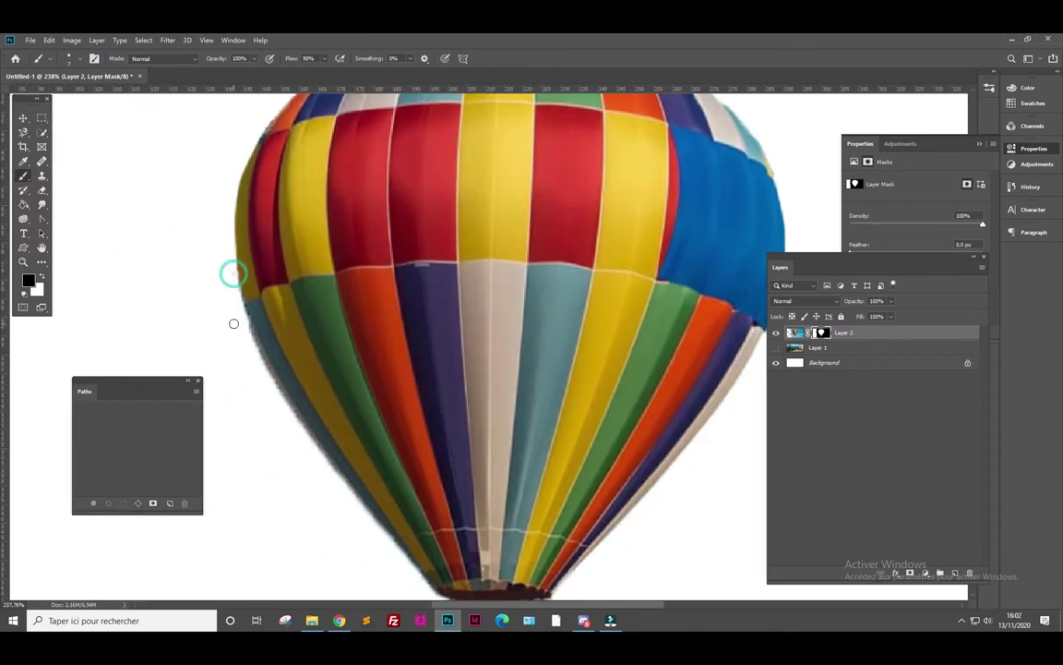
drag(388, 517, 397, 360)
Hide the original Layer 2 so only the balloon copy shows
right_click(552, 425)
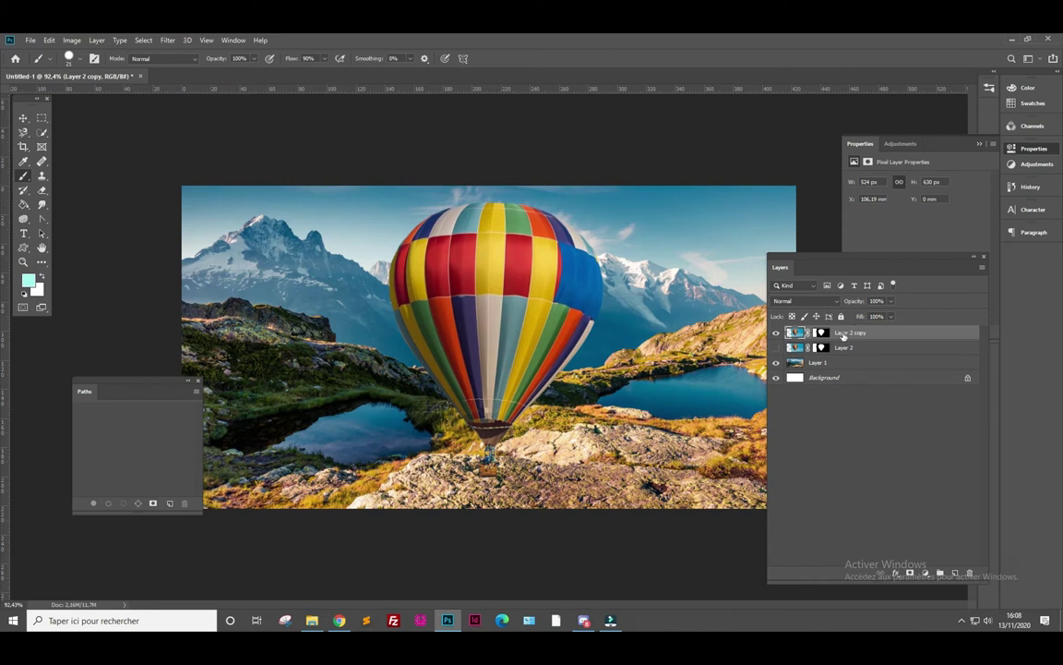
click(777, 348)
click(777, 348)
Lower Layer 2 copy's opacity to 57% and target its layer mask
click(822, 334)
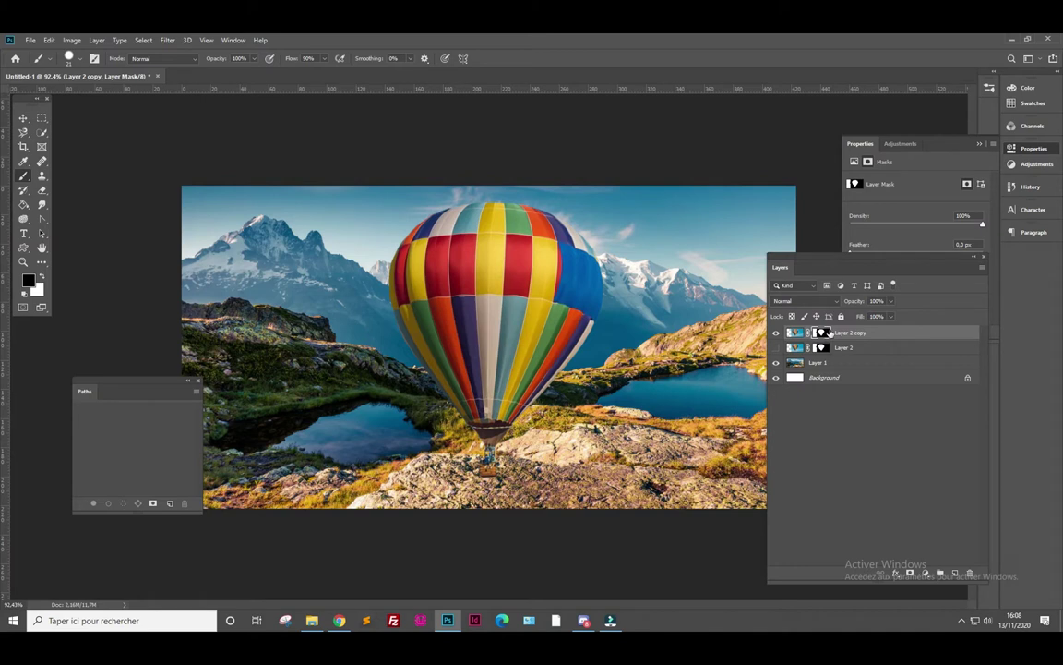
click(799, 336)
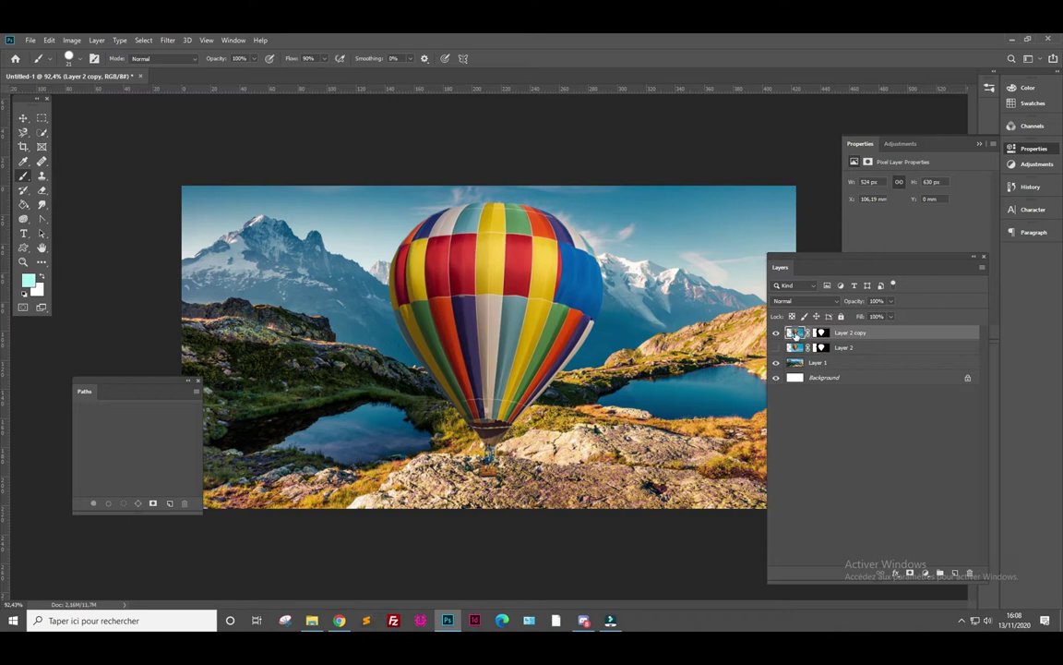
click(890, 302)
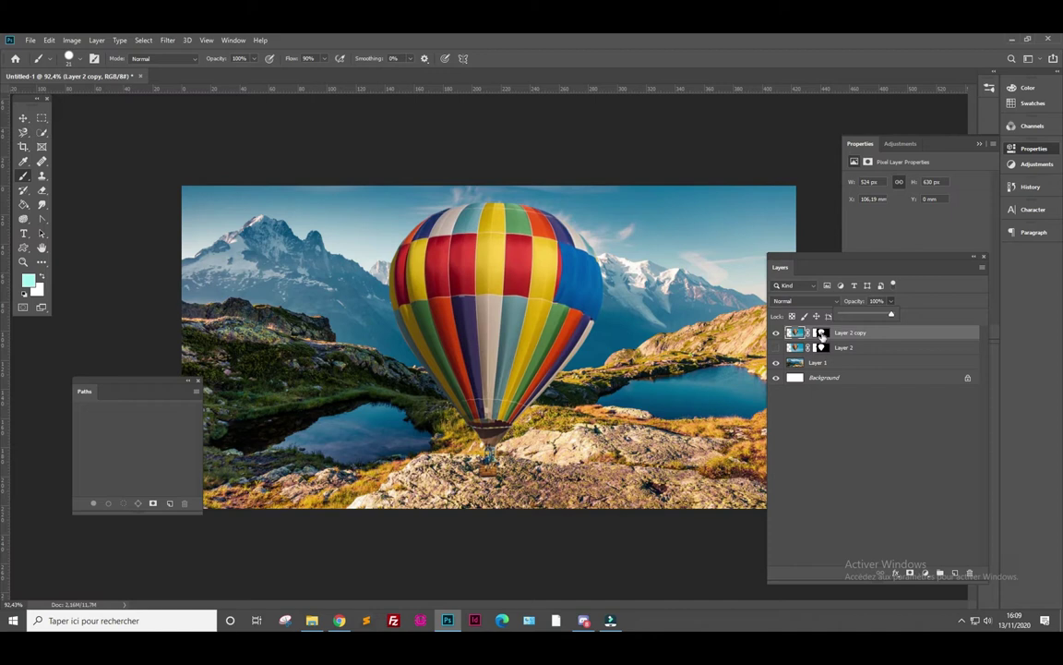
drag(893, 315, 868, 318)
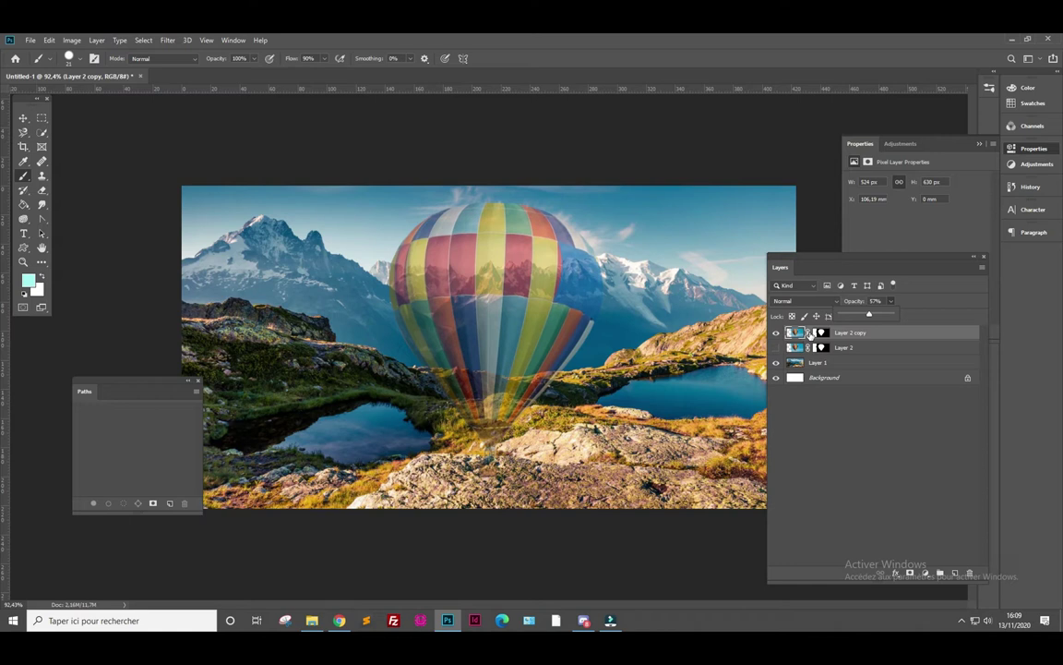
click(822, 334)
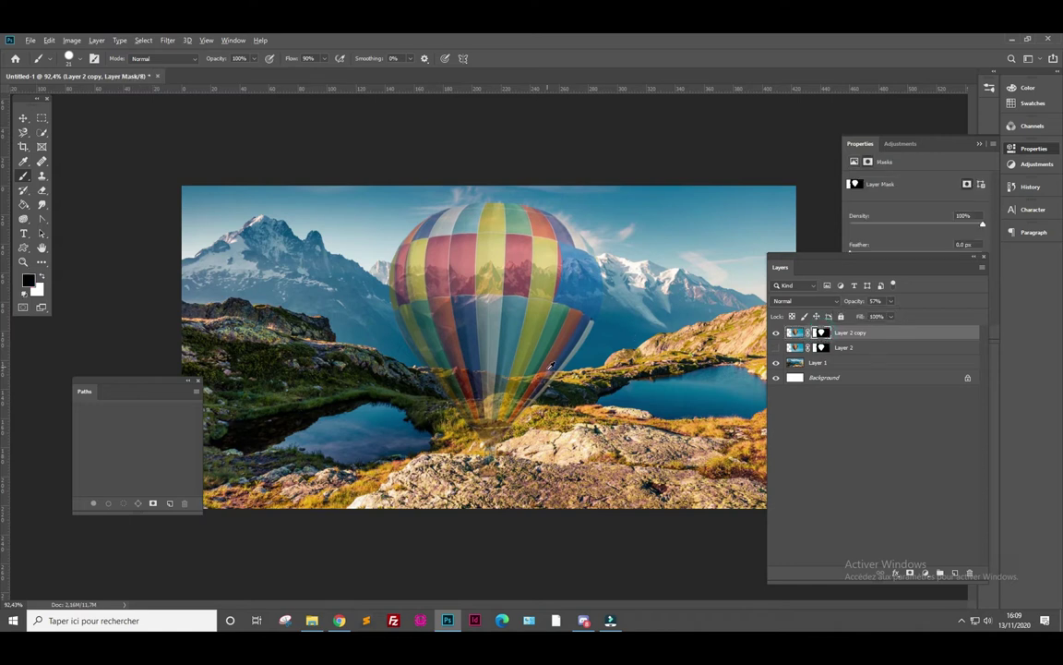
Paint black on Layer 2 copy's mask to hide the balloon's bottom and basket behind the ridge
scroll(471, 350, up, 2)
scroll(499, 369, up, 3)
scroll(467, 369, up, 1)
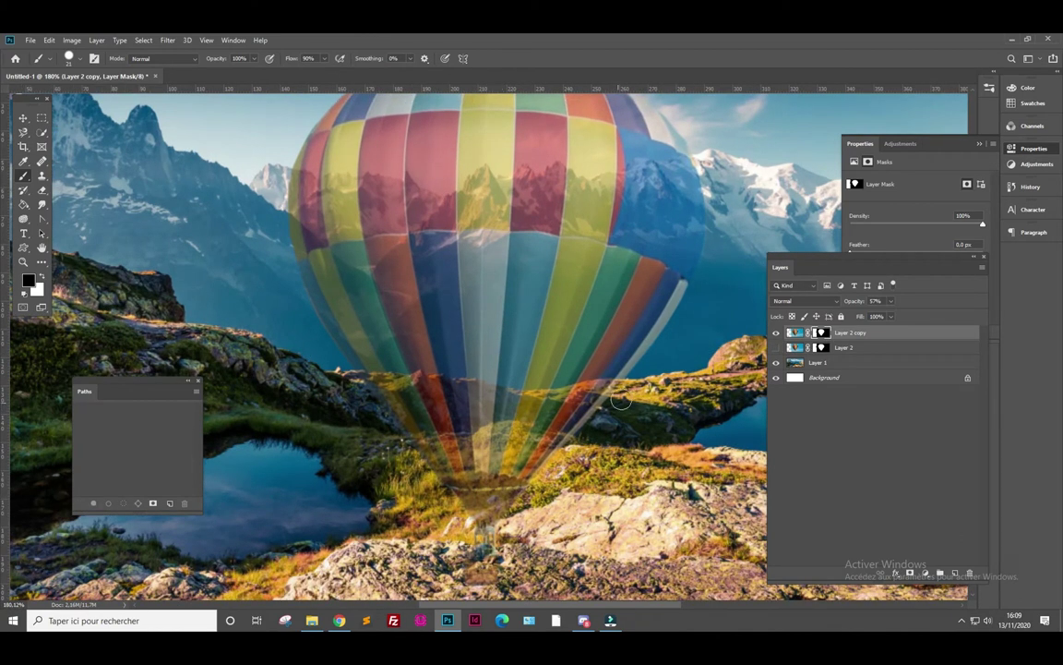
drag(499, 406, 425, 512)
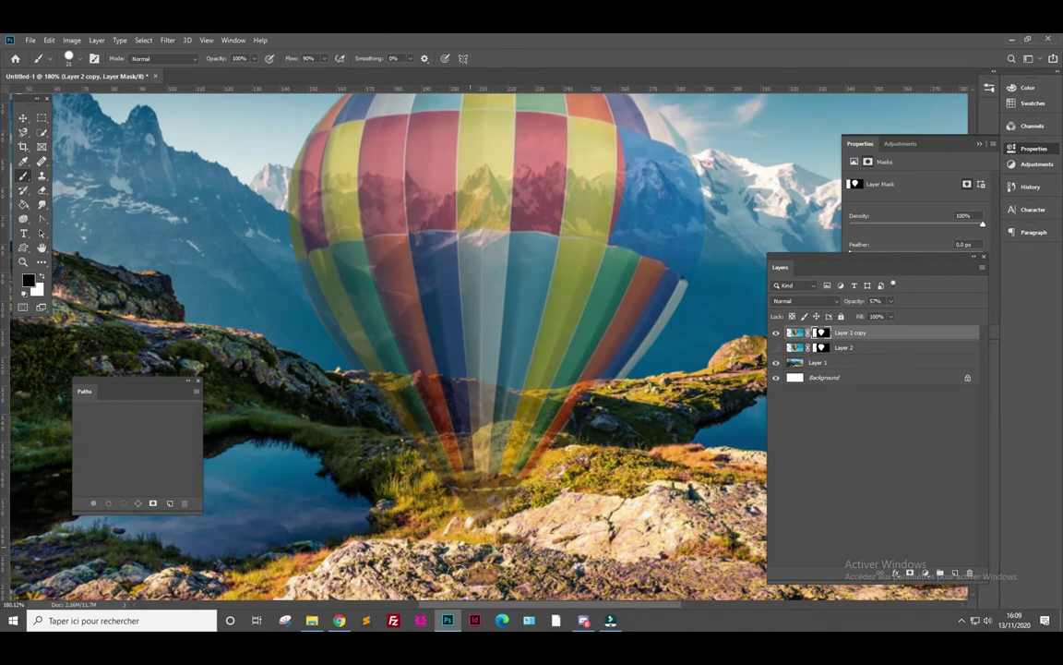
drag(466, 461, 407, 430)
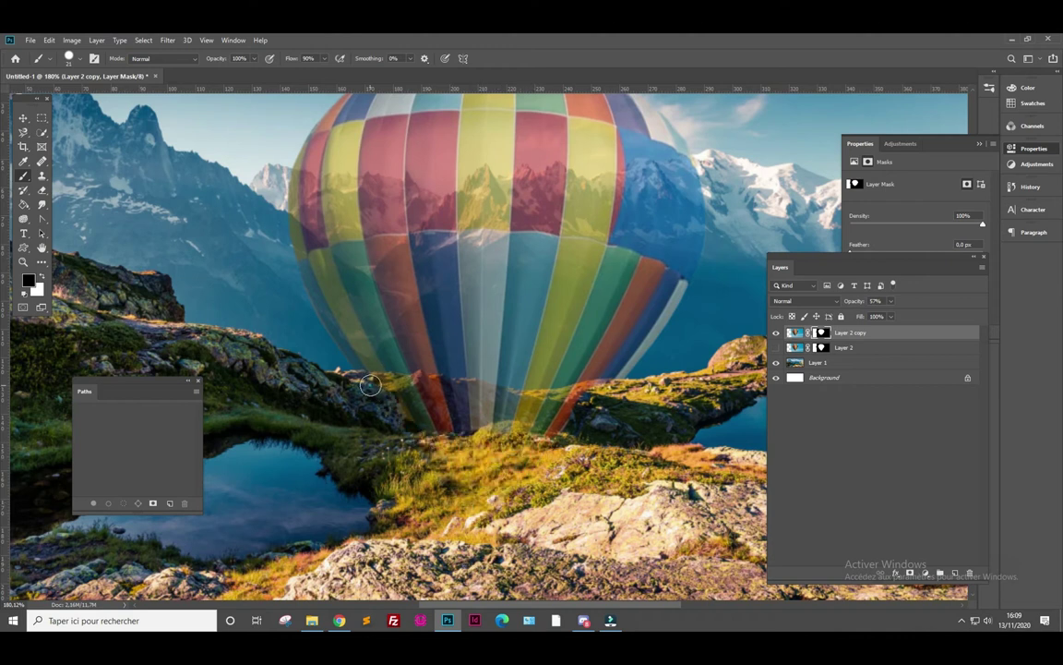
mouse_move(416, 406)
mouse_down()
mouse_move(503, 436)
mouse_move(603, 389)
mouse_move(540, 356)
mouse_up()
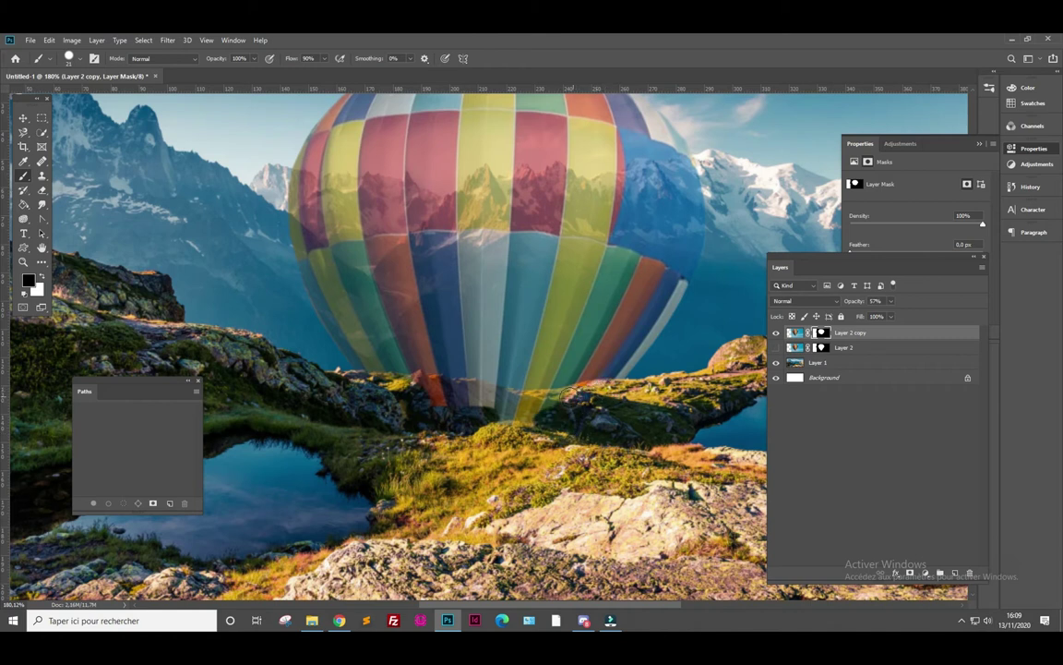
mouse_move(473, 364)
mouse_down()
mouse_move(346, 351)
mouse_move(525, 380)
mouse_up()
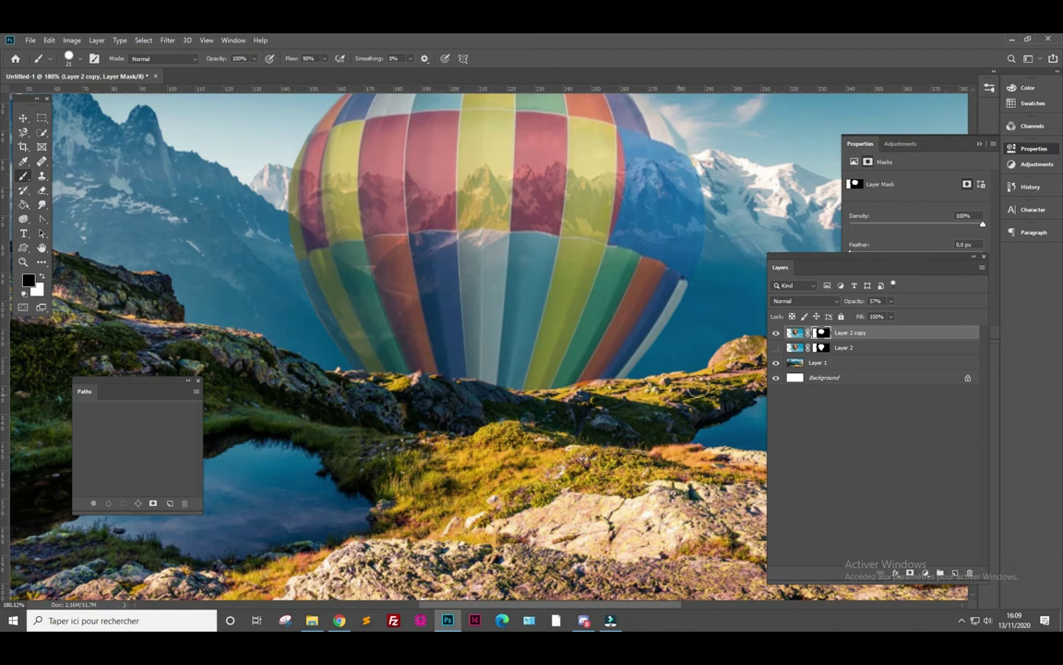
click(795, 332)
Restore Layer 2 copy to 100% opacity, rename the balloon layers, and show only the clipping-mask version
click(892, 302)
drag(890, 316, 947, 317)
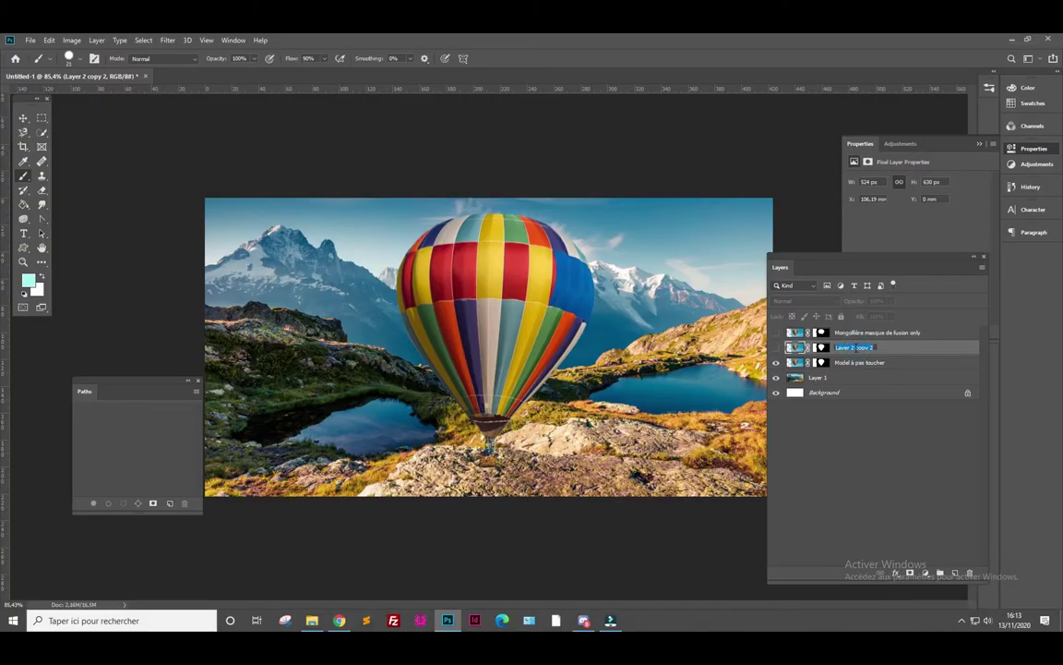
text(Mongolfière + masque écrêtage)
click(845, 430)
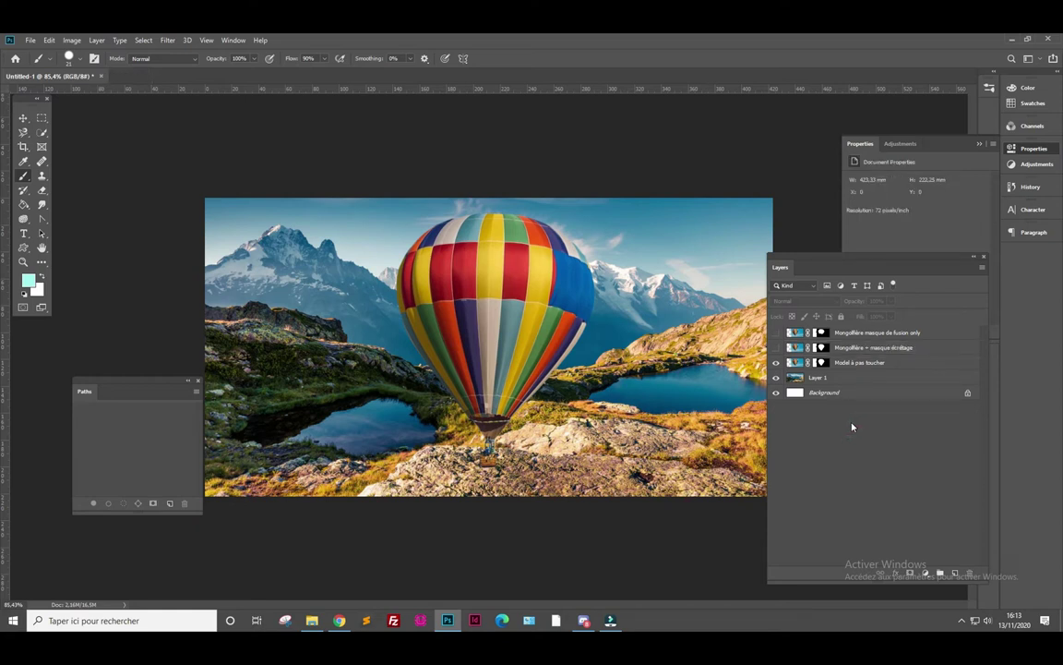
click(776, 347)
click(775, 362)
key(alt+Tab)
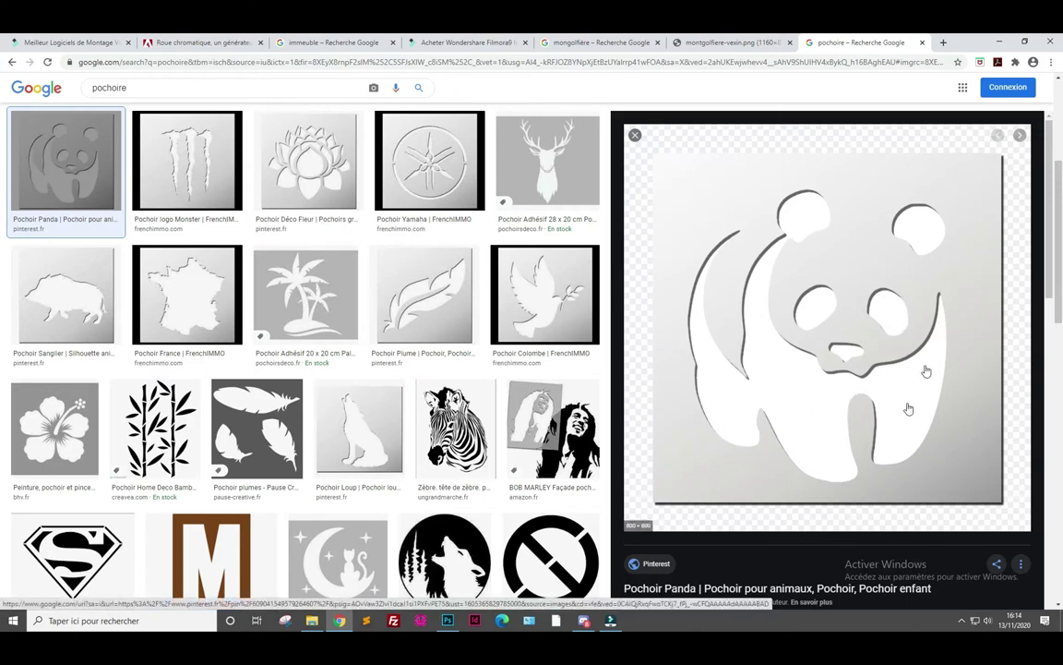
click(448, 620)
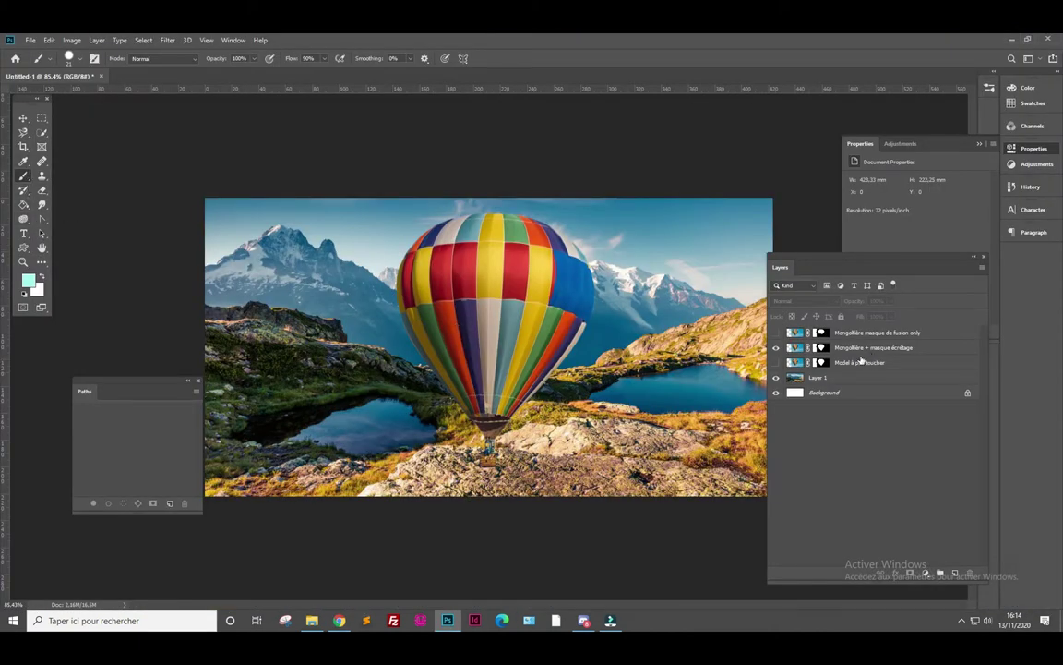
click(863, 348)
click(864, 362)
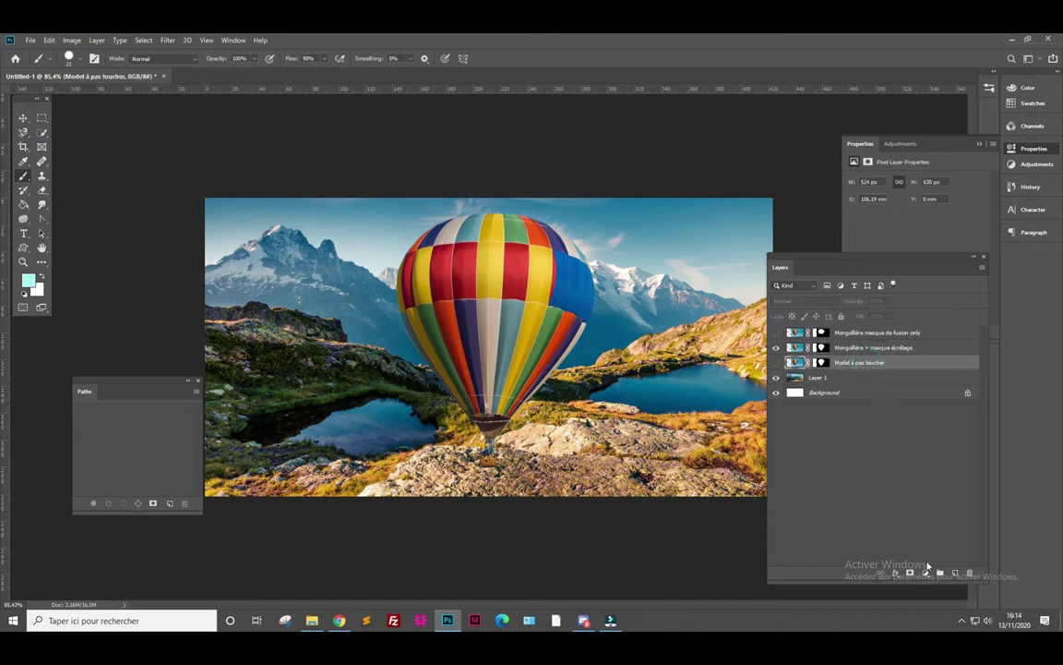
Add a new Layer 2 with cyan scribbles, hiding the balloon, Layer 1 and Background
click(956, 574)
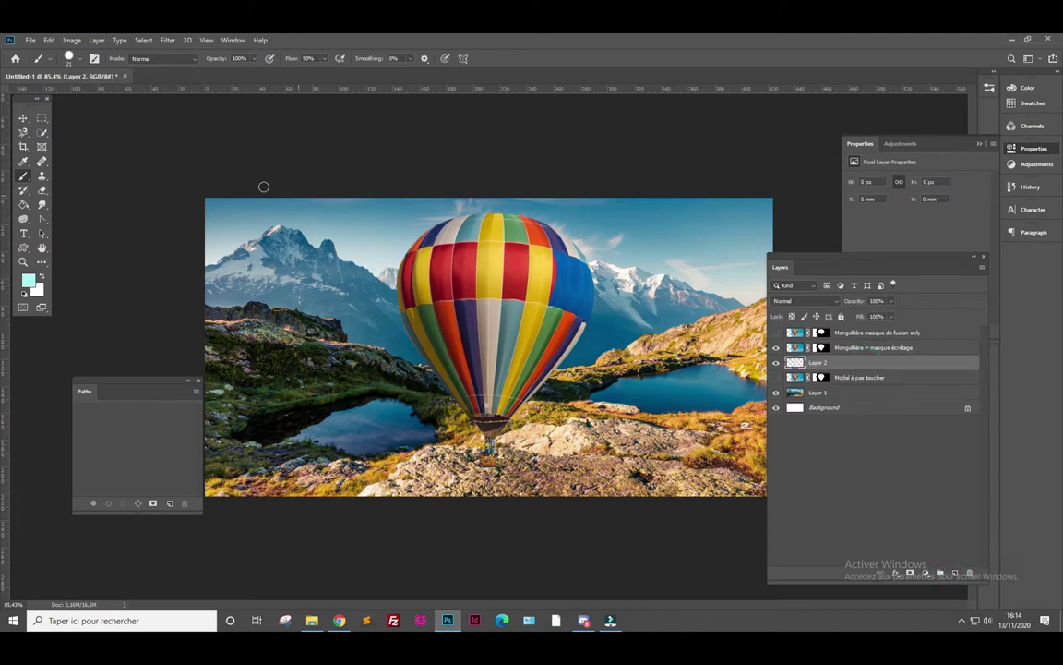
mouse_move(398, 308)
mouse_down()
mouse_move(383, 356)
mouse_move(413, 374)
mouse_move(372, 337)
mouse_up()
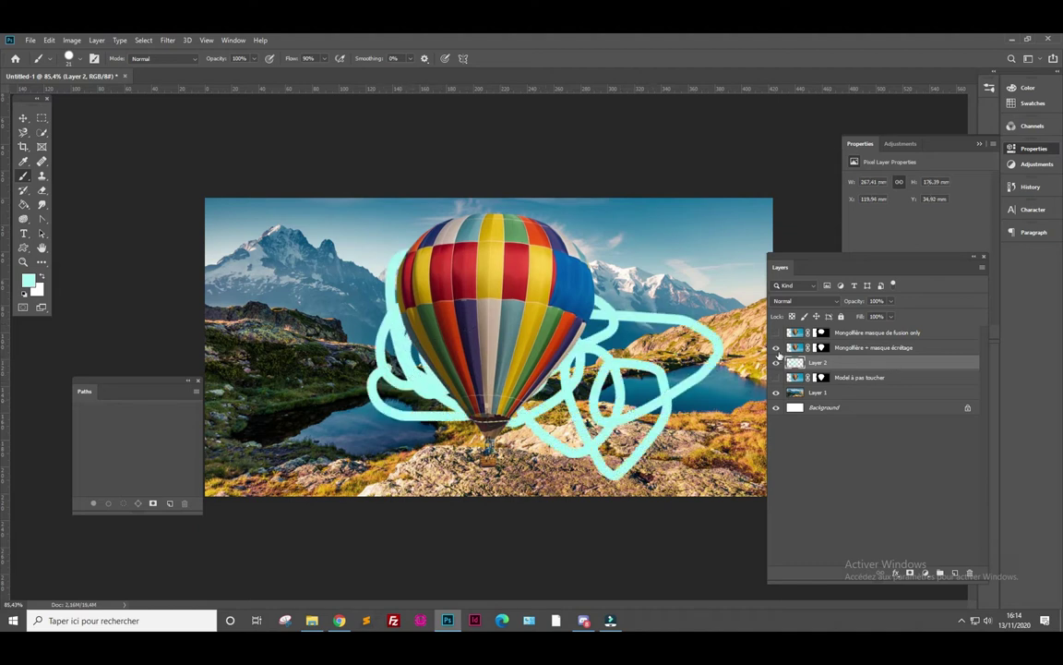
click(777, 347)
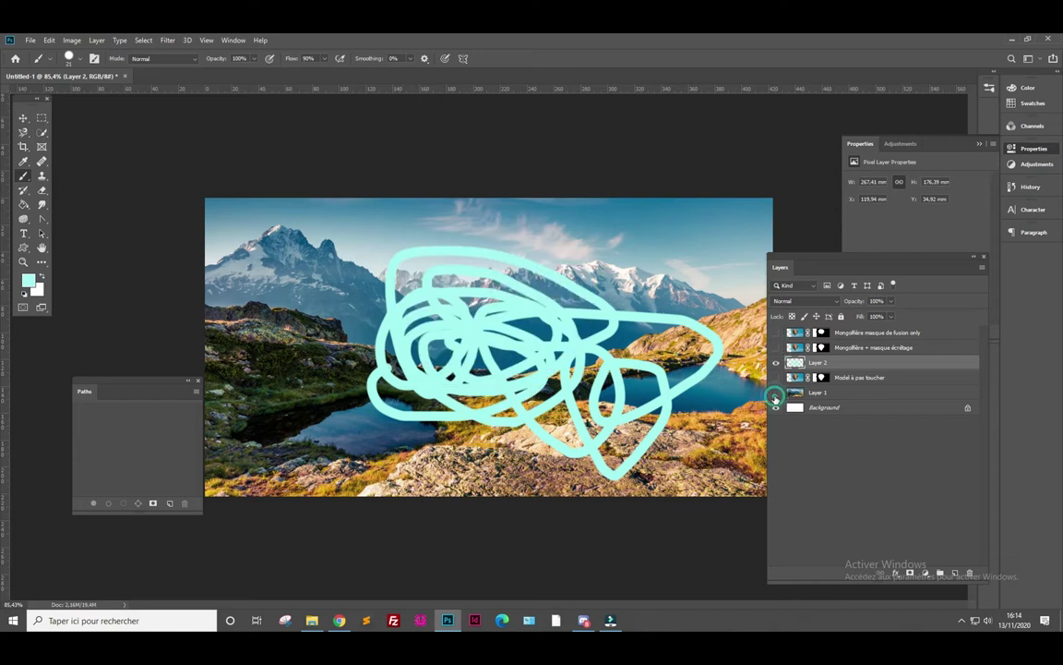
click(776, 392)
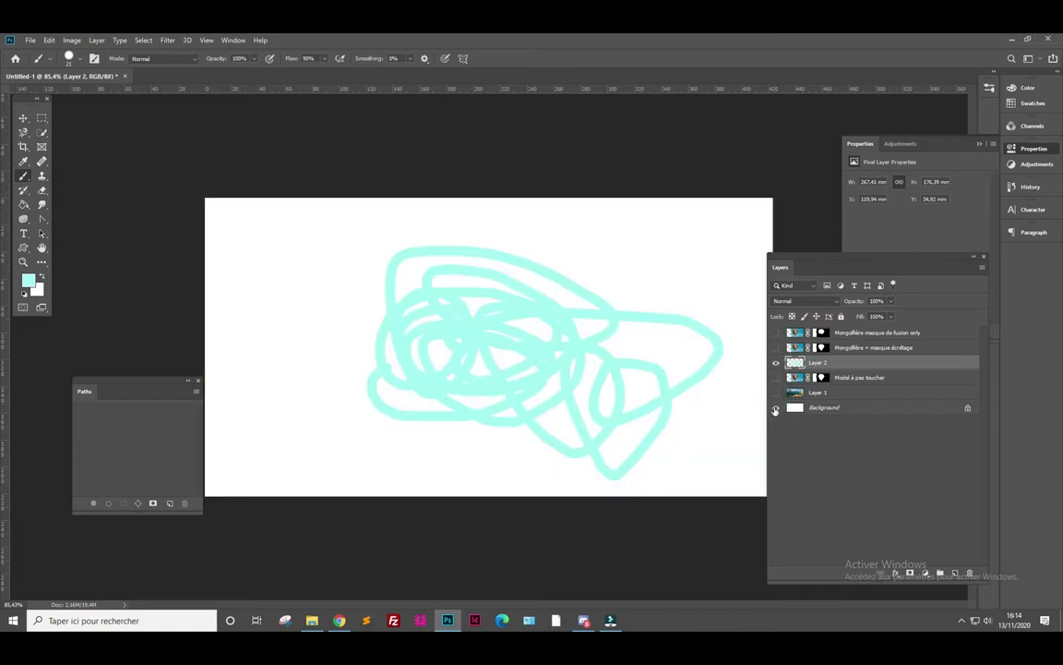
click(776, 407)
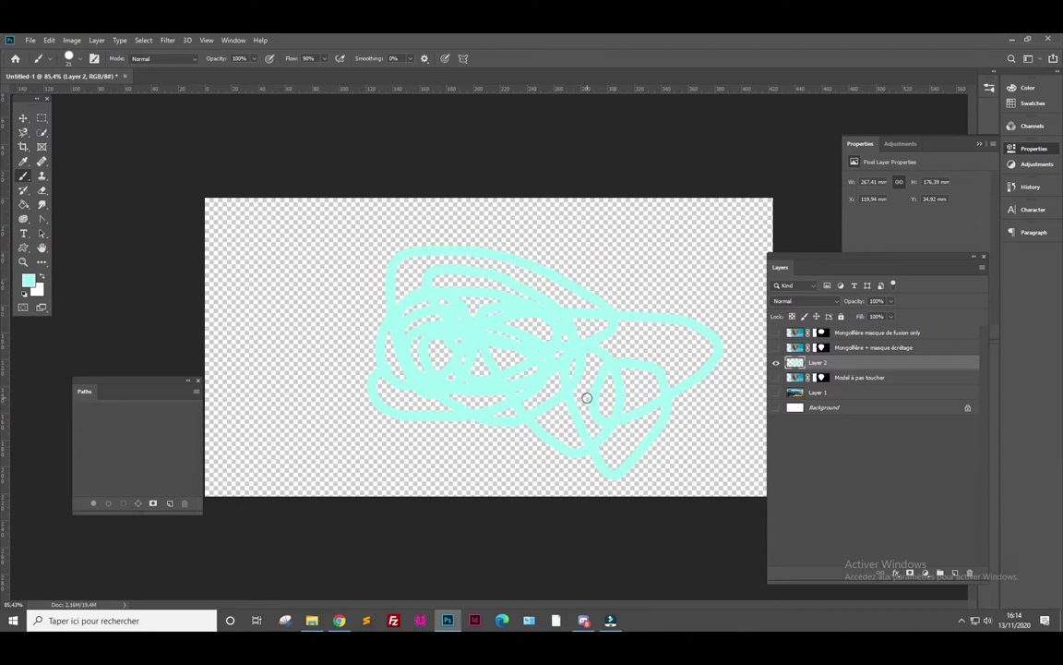
Replace the cyan scribble layer with a new empty Layer 2 and show the mountain-lake photo
click(775, 348)
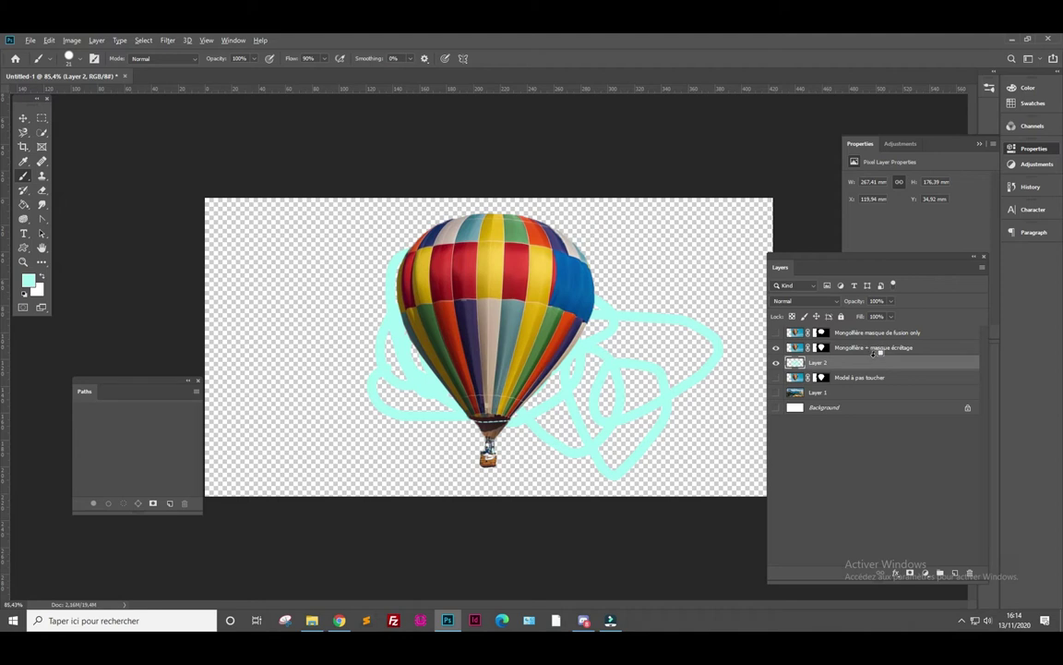
alt+click(873, 354)
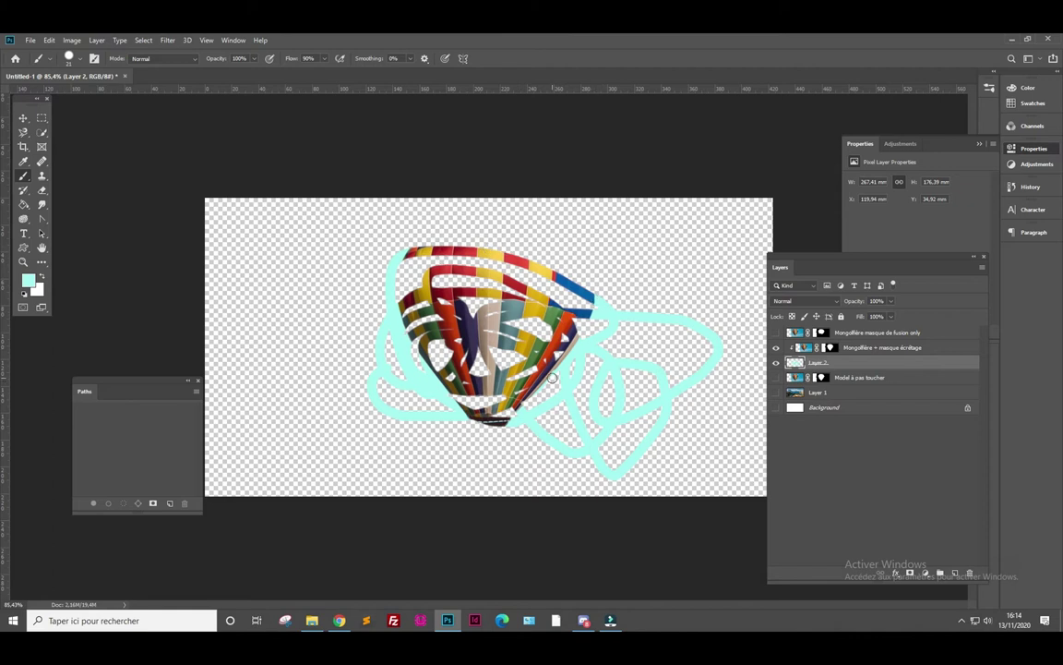
alt+click(865, 352)
mouse_move(817, 362)
mouse_down()
mouse_move(943, 512)
mouse_move(957, 574)
mouse_up()
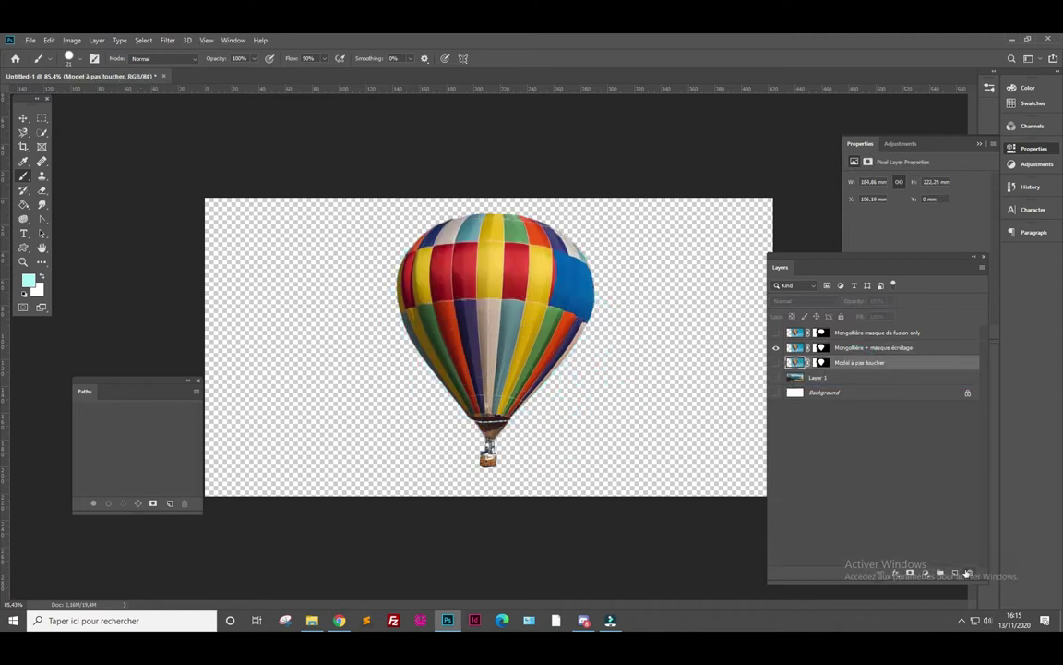
click(957, 574)
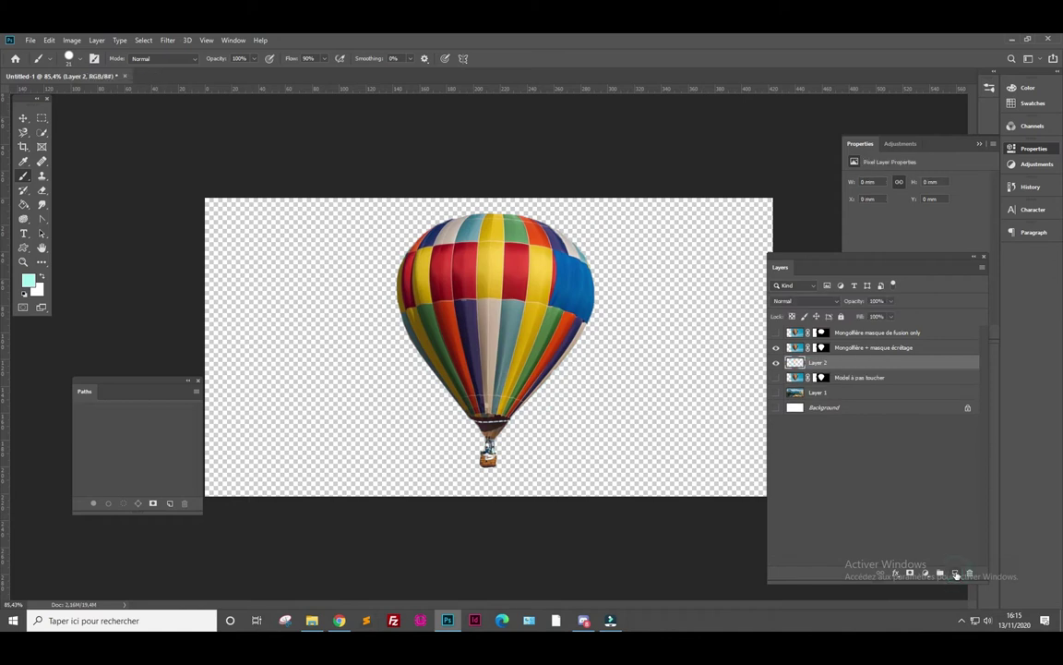
click(775, 393)
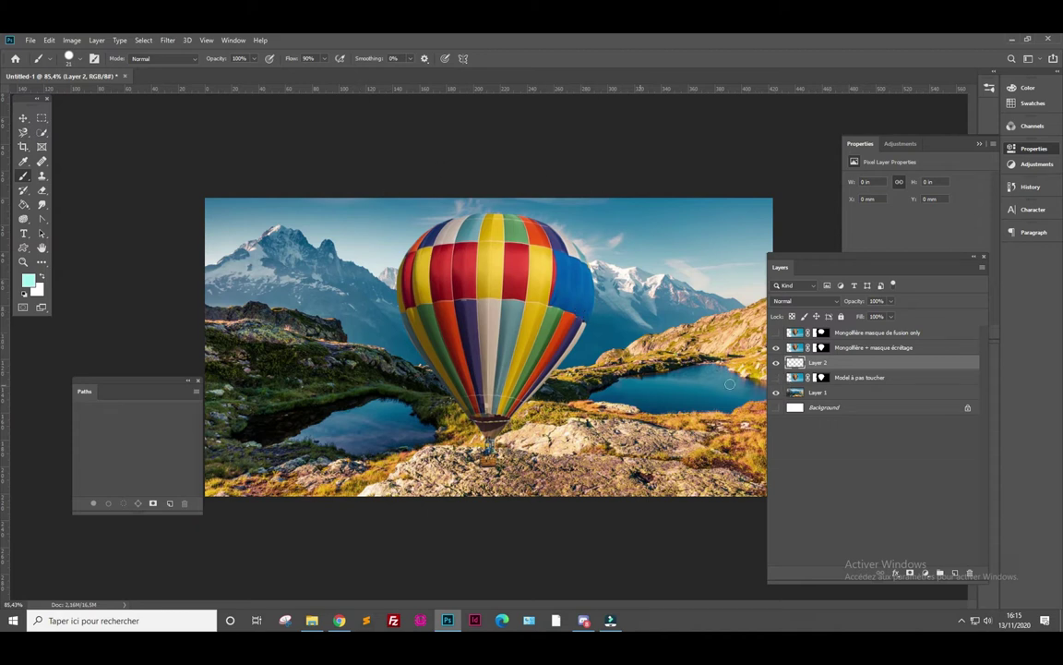
Hide the balloon, zoom in, and outline the balloon's upper area in cyan on Layer 2
click(775, 347)
scroll(513, 321, up, 1)
scroll(519, 316, up, 1)
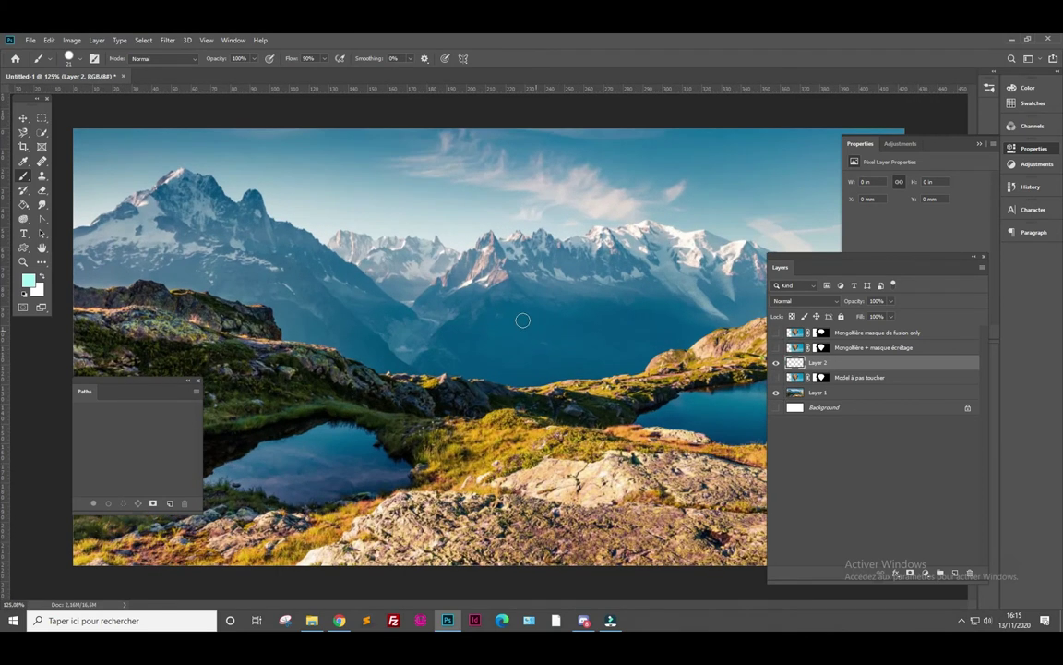
scroll(356, 300, up, 2)
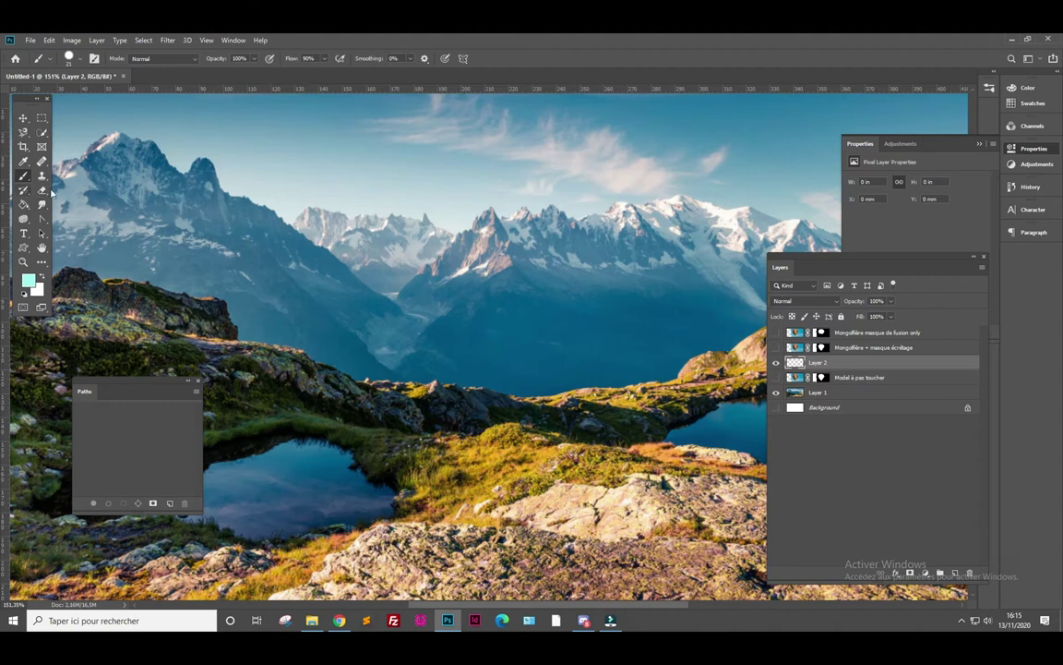
click(637, 373)
drag(637, 373, 617, 92)
mouse_move(273, 92)
mouse_down()
mouse_move(316, 335)
mouse_move(365, 374)
mouse_move(514, 387)
mouse_move(614, 377)
mouse_move(618, 355)
mouse_up()
Fill the cyan outline solid with the Paint Bucket and show the balloon above it
scroll(505, 314, down, 3)
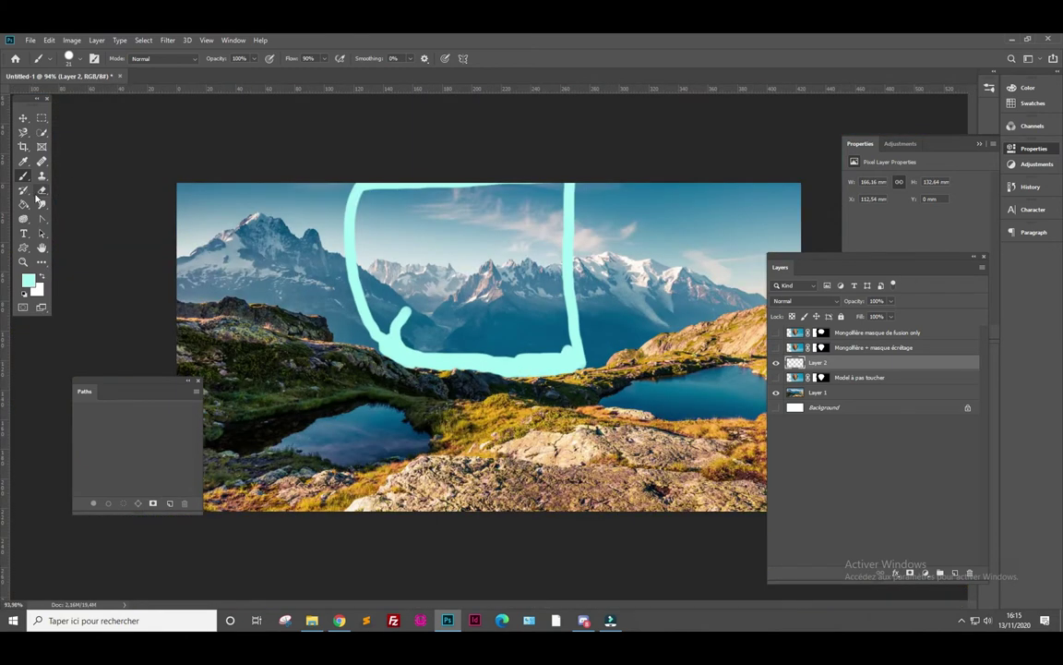
click(410, 301)
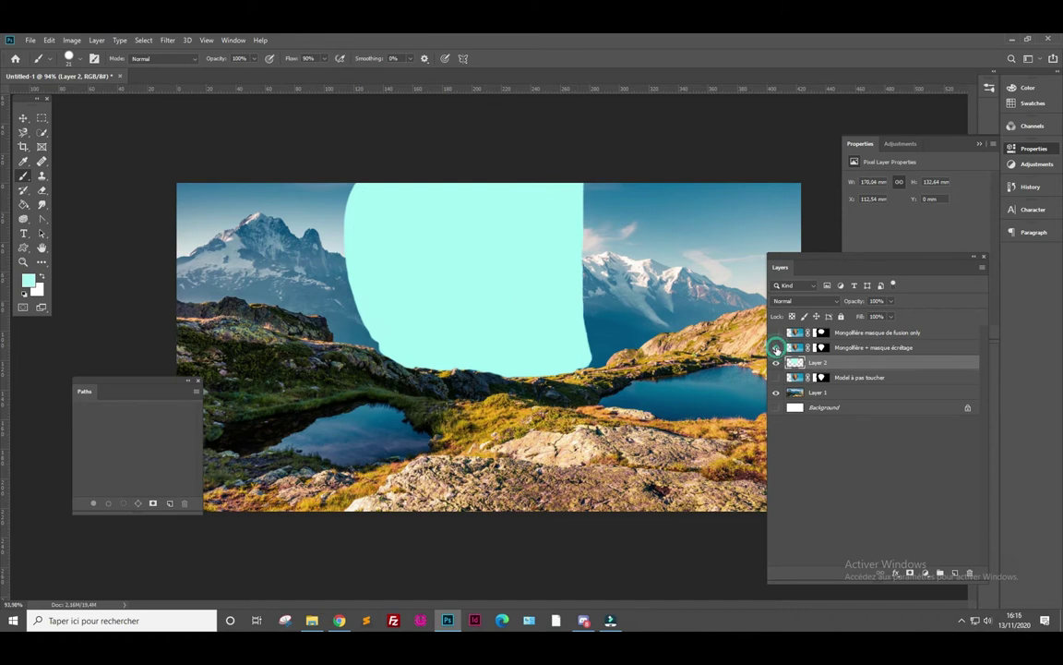
click(776, 347)
drag(845, 365, 852, 349)
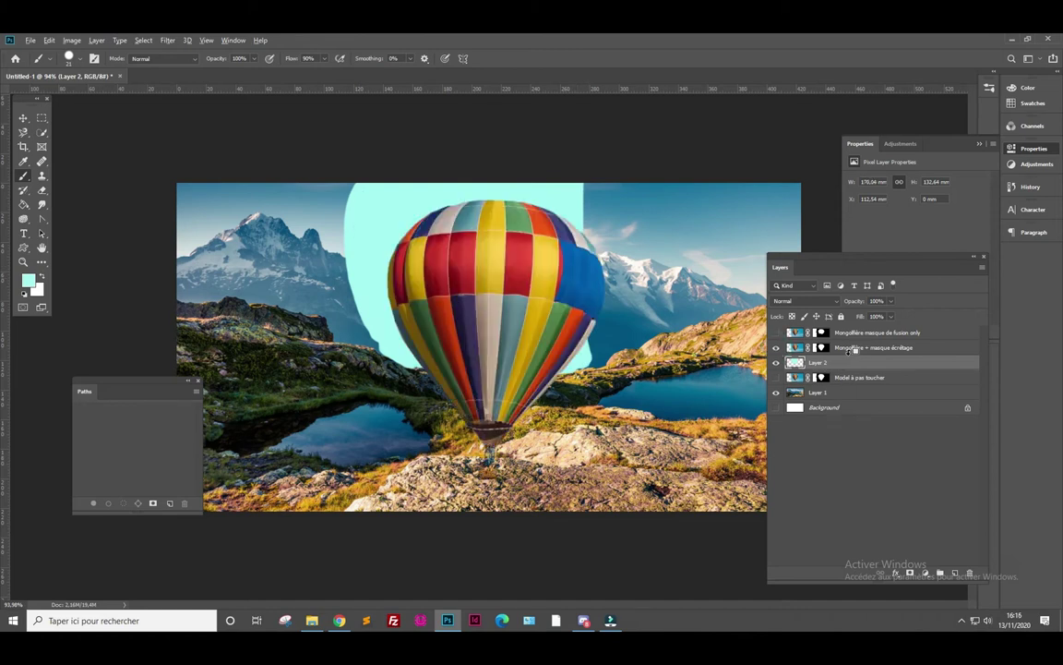
Clip the balloon to the cyan shape, extend the cyan to its edges, and show Model à pas toucher
alt+click(852, 352)
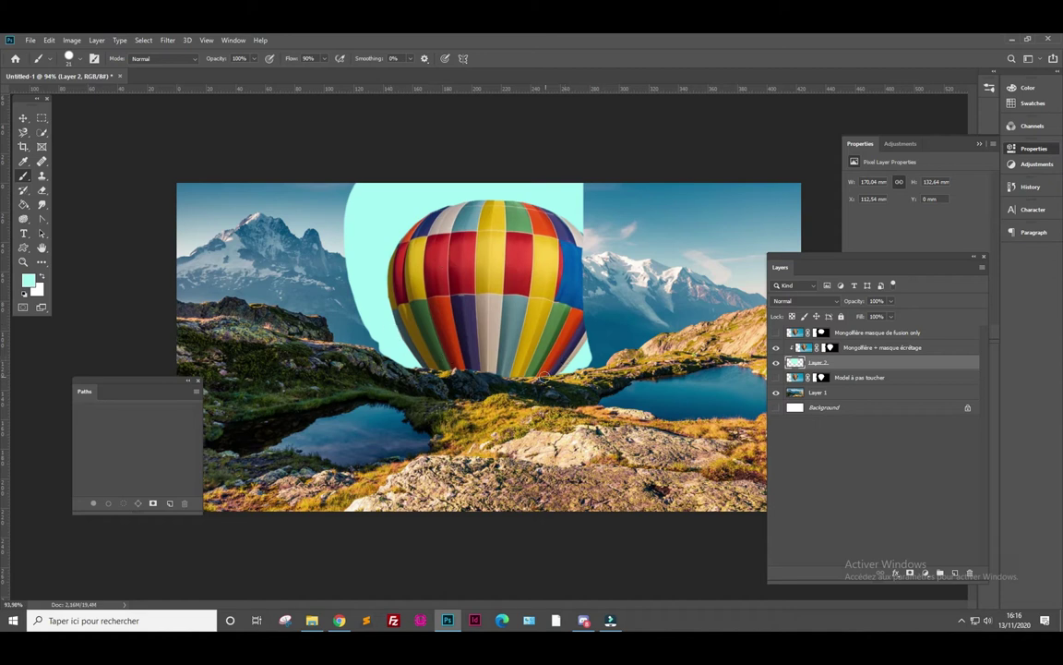
mouse_move(581, 346)
mouse_down()
mouse_move(598, 238)
mouse_move(582, 337)
mouse_move(591, 349)
mouse_up()
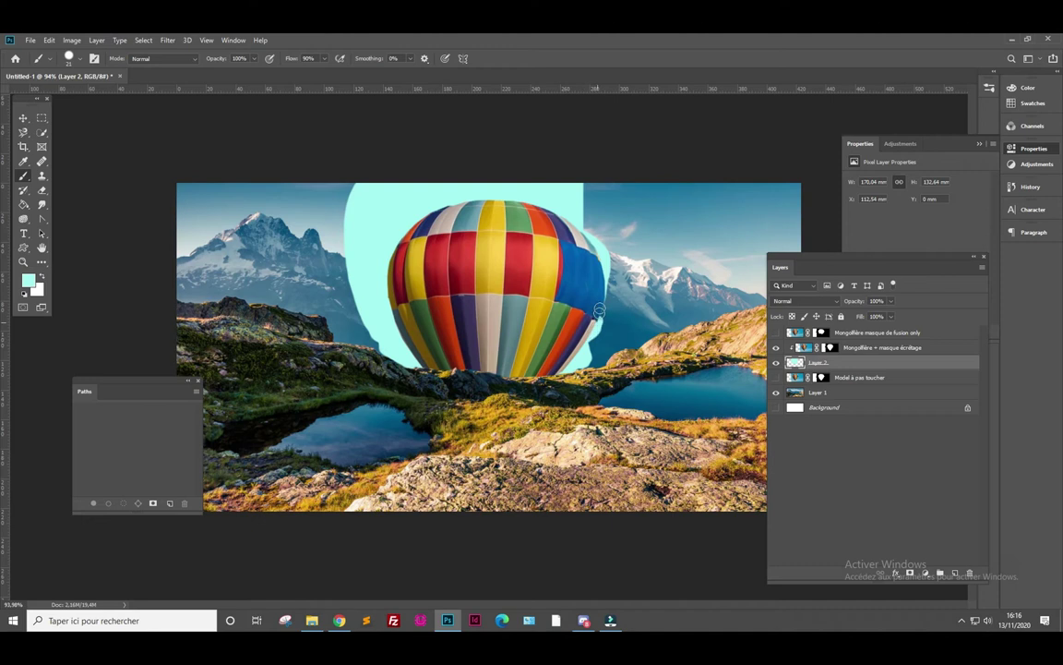
drag(596, 240, 583, 207)
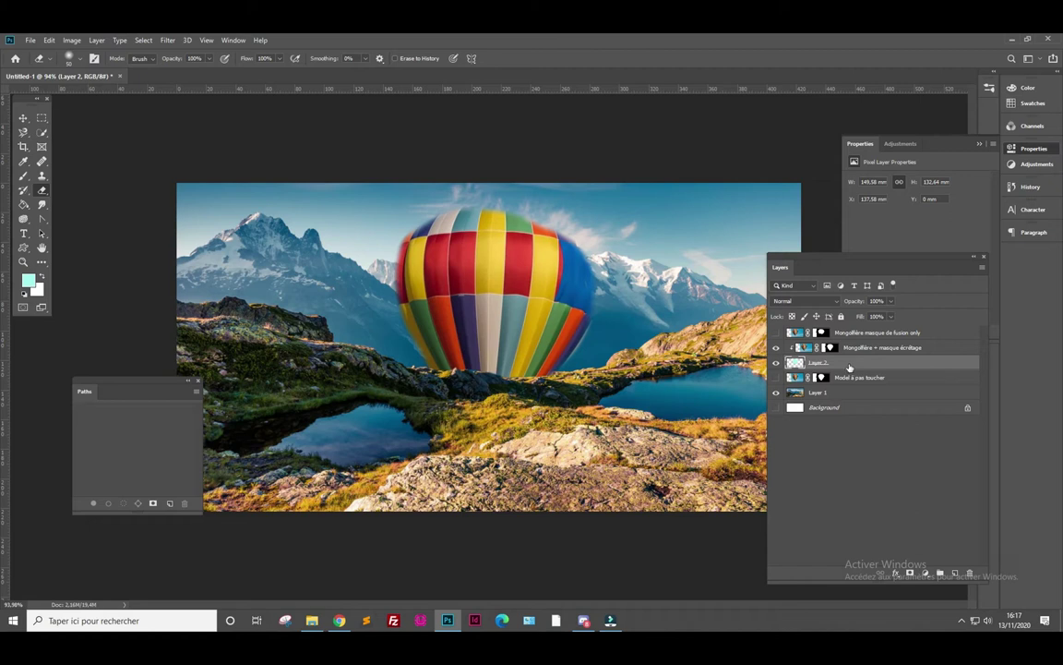
click(776, 362)
click(776, 378)
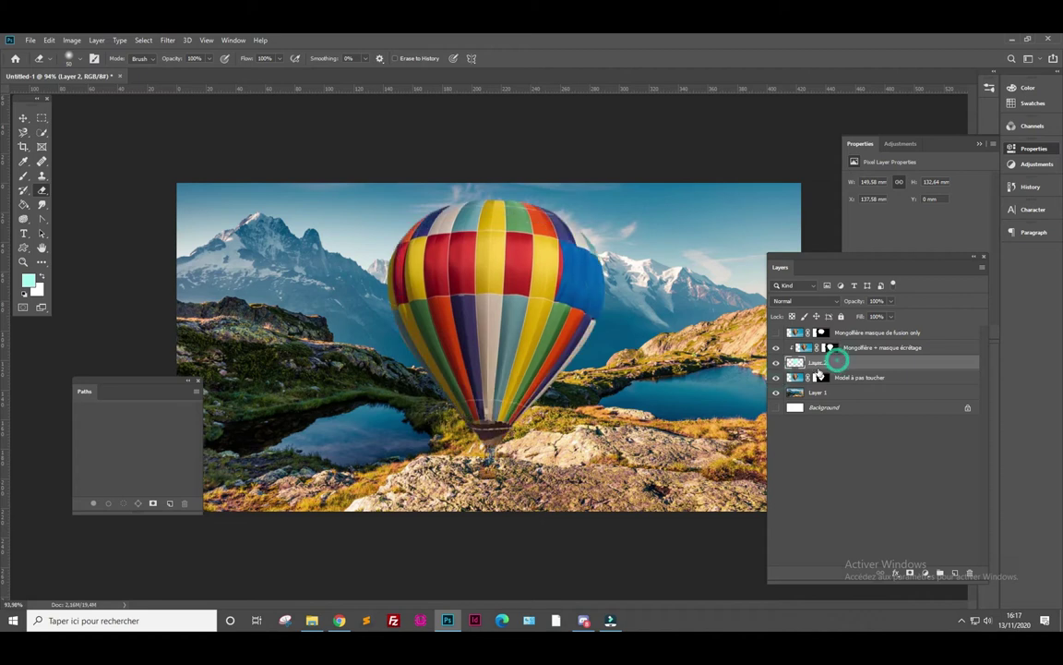
Hide Layer 2 and duplicate Model à pas toucher, undoing a trial erase of the balloon base
click(864, 377)
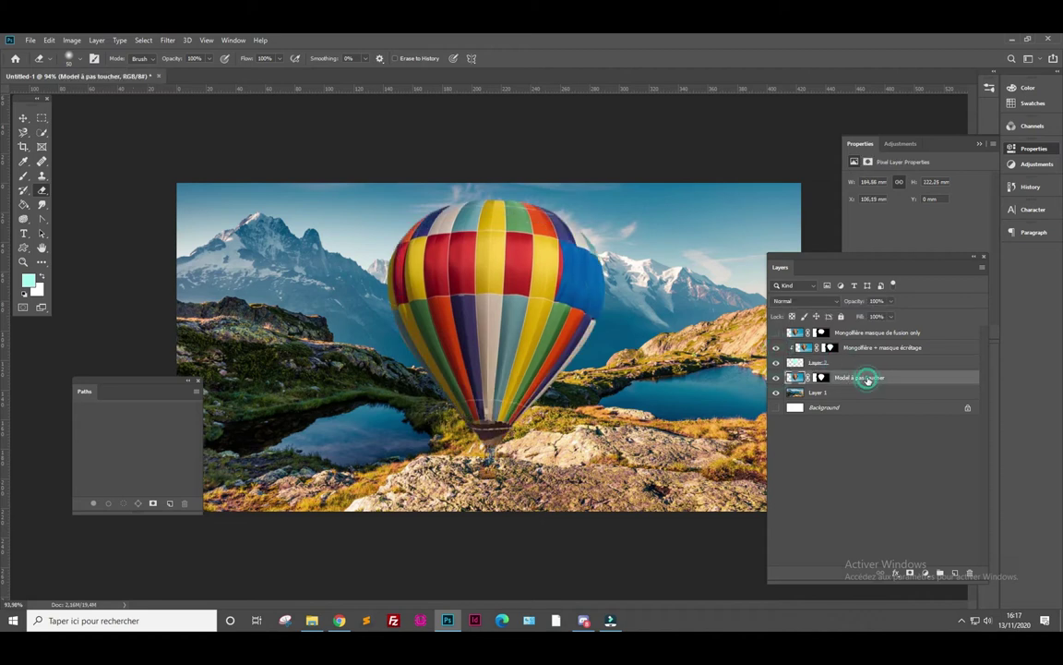
click(777, 362)
key(ctrl+j)
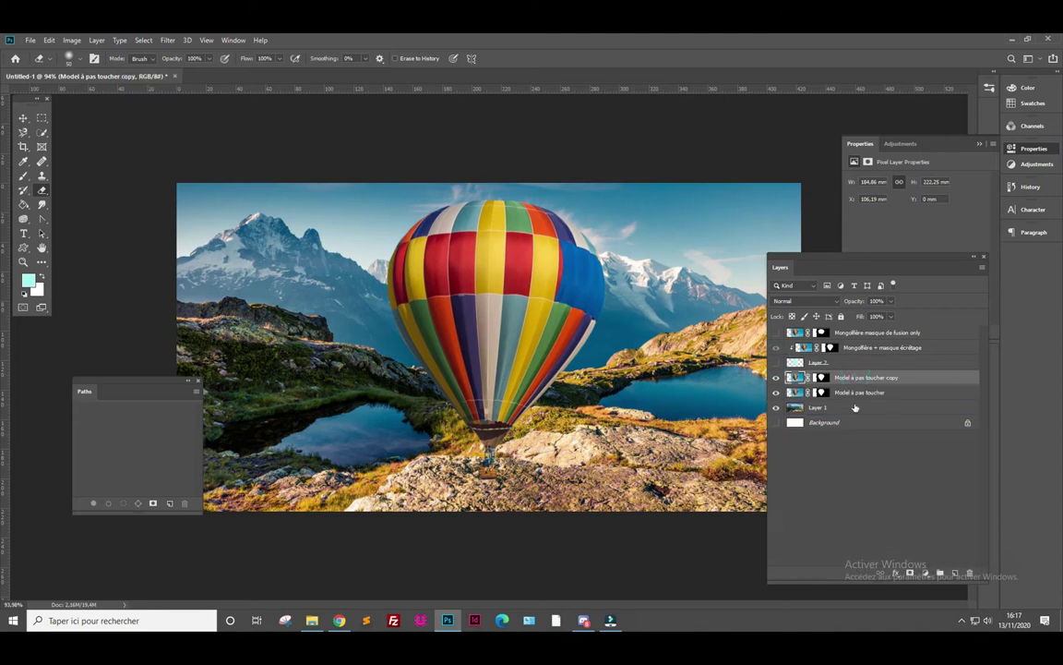
click(796, 378)
drag(526, 369, 443, 398)
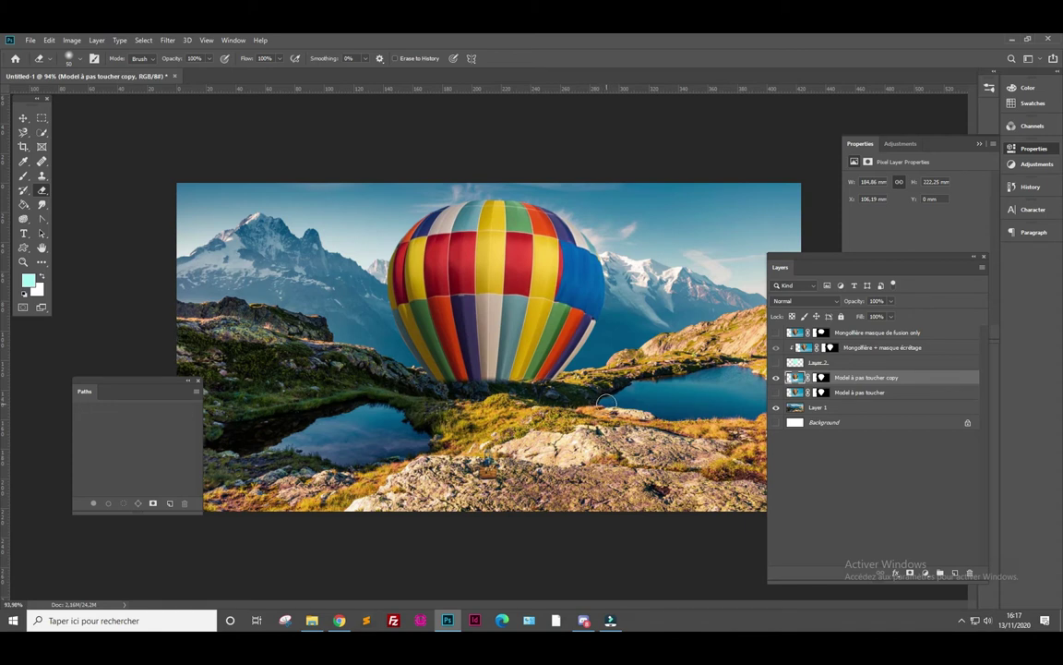
key(ctrl+z)
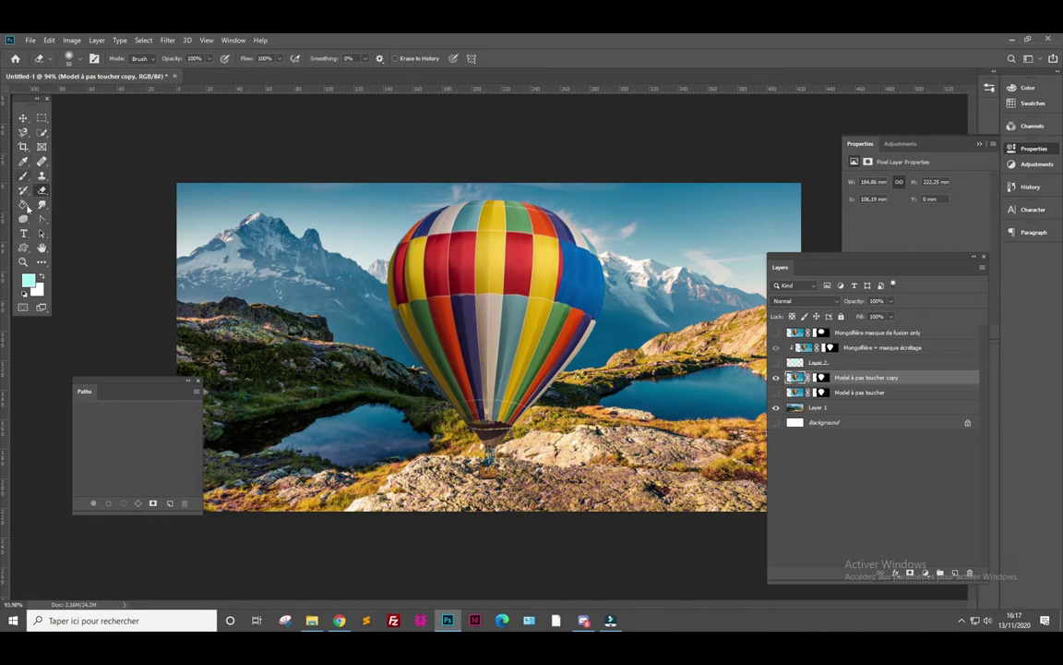
Select the Pen Tool and set the Model à pas toucher copy's opacity to 66%
click(40, 220)
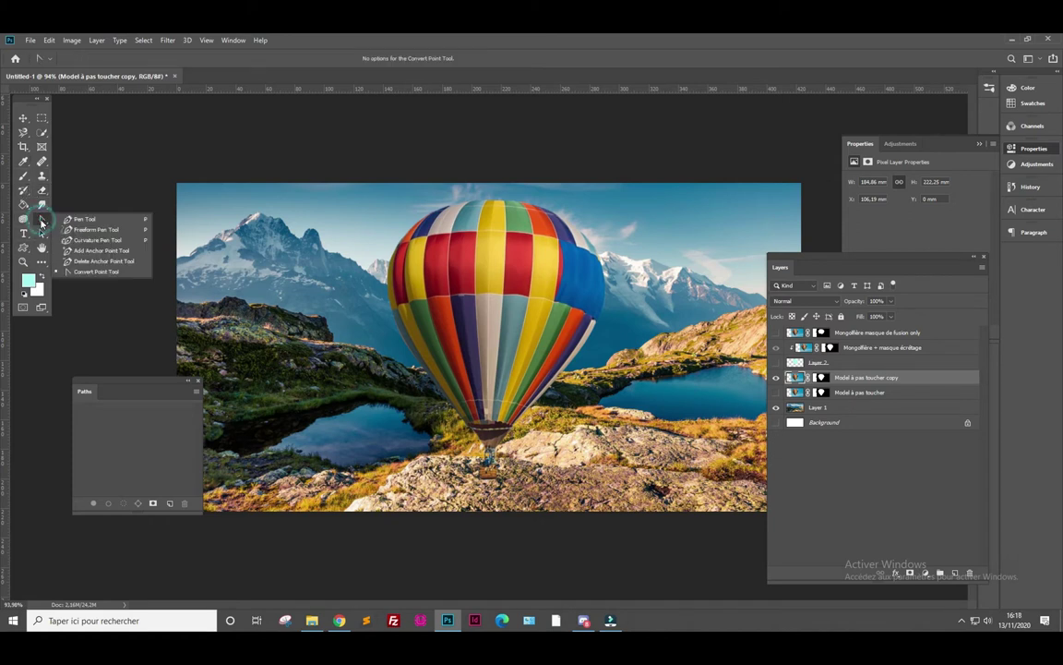
click(81, 219)
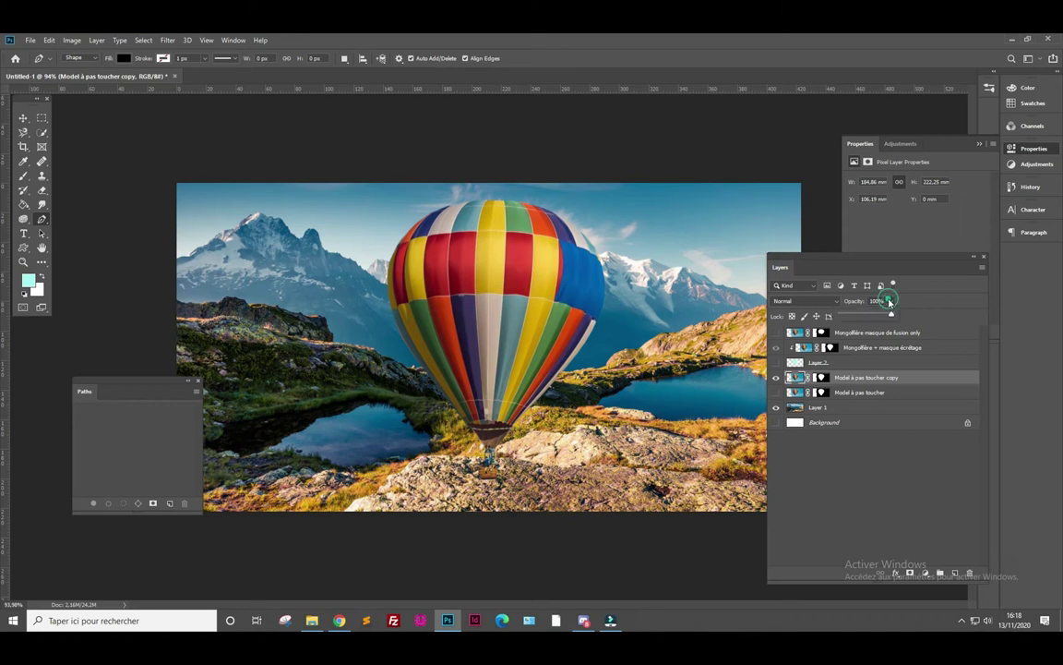
click(891, 301)
drag(888, 313, 874, 314)
Trace a closed black Shape 1 around the balloon envelope
scroll(506, 352, up, 3)
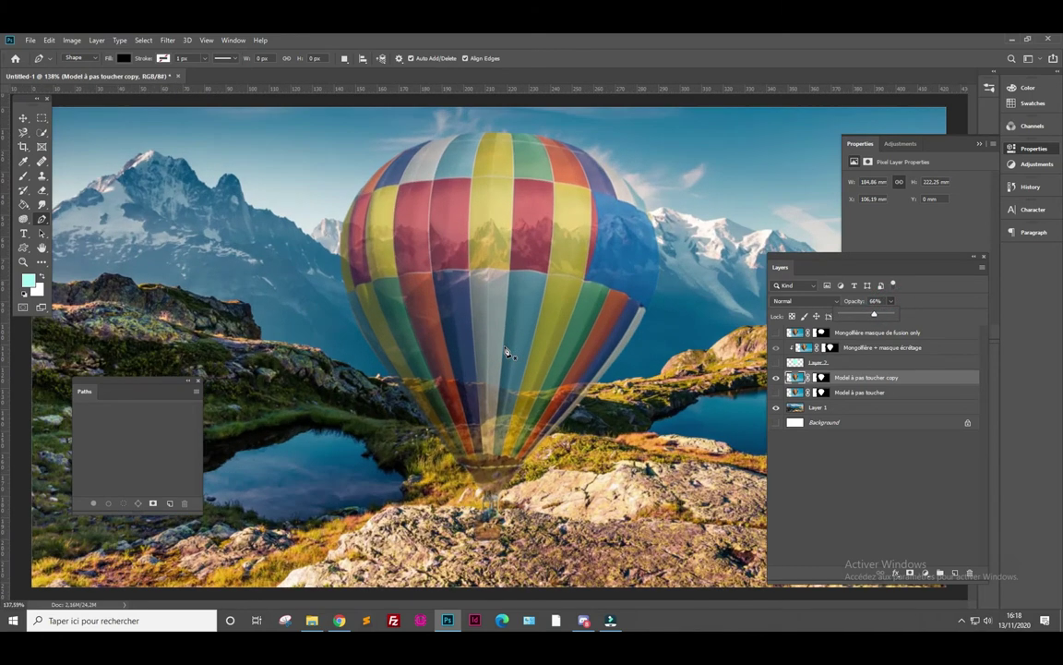
click(396, 380)
mouse_move(403, 382)
mouse_down()
mouse_move(595, 390)
mouse_move(597, 221)
mouse_up()
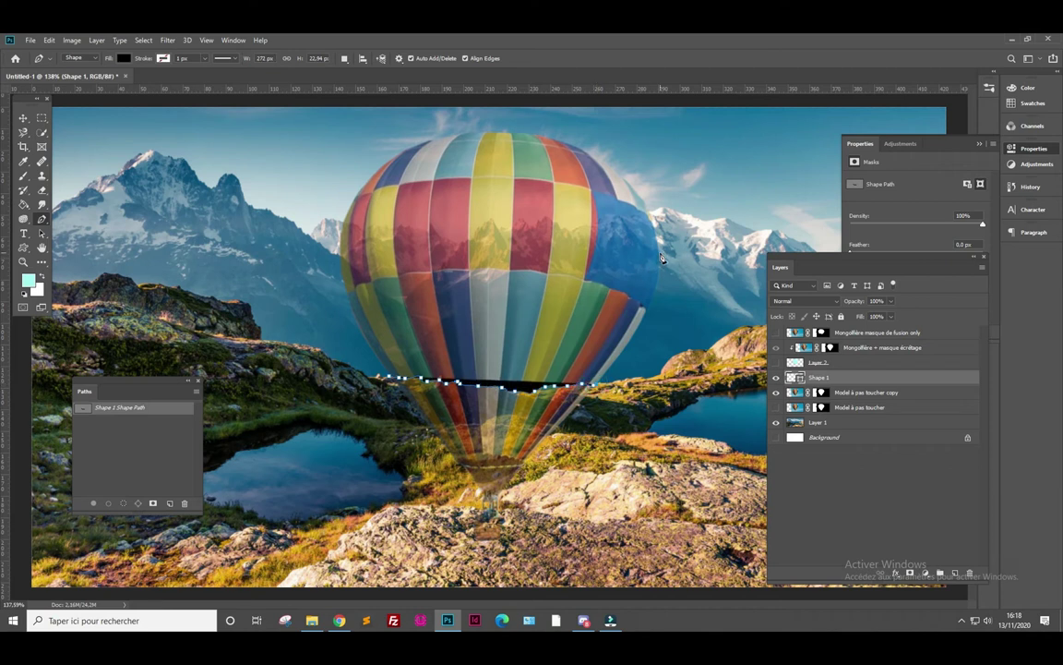
drag(659, 236, 720, 244)
drag(501, 134, 417, 139)
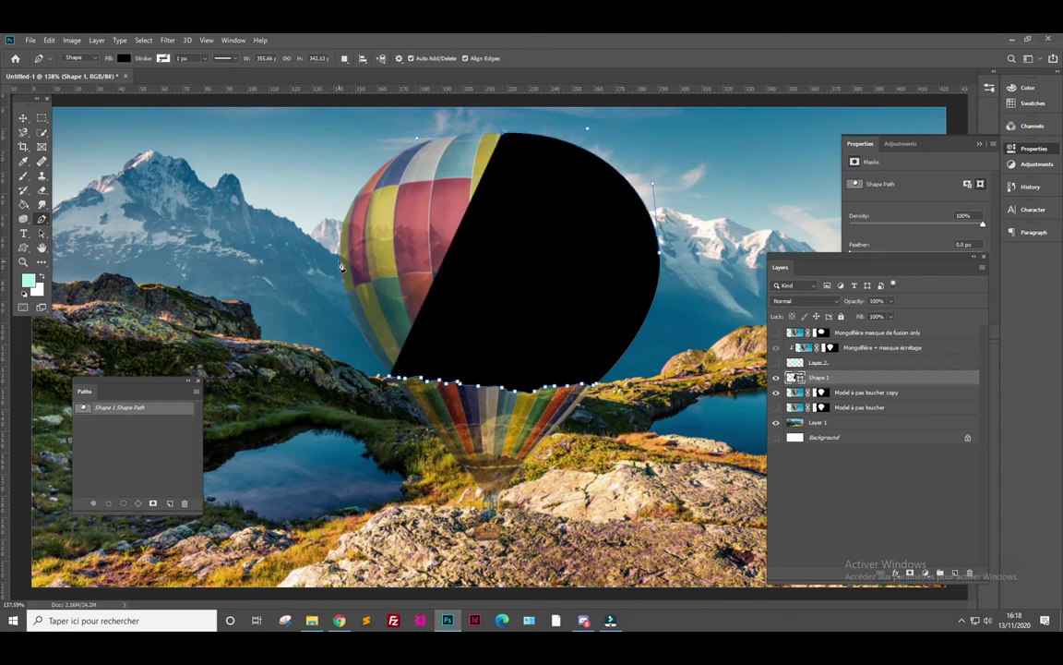
drag(341, 262, 341, 353)
click(368, 370)
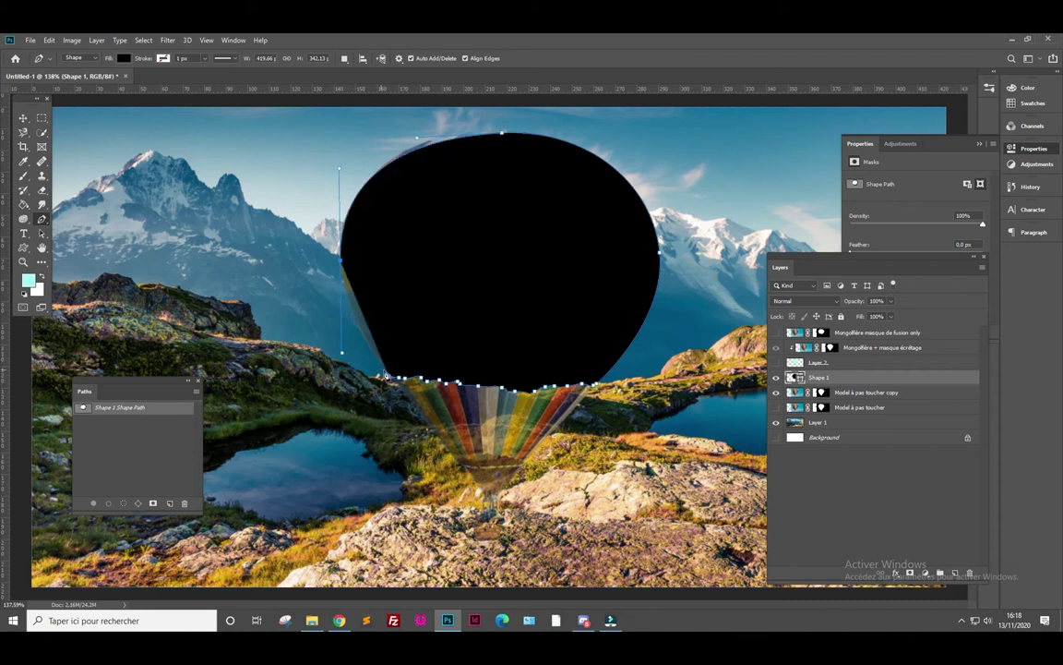
click(391, 382)
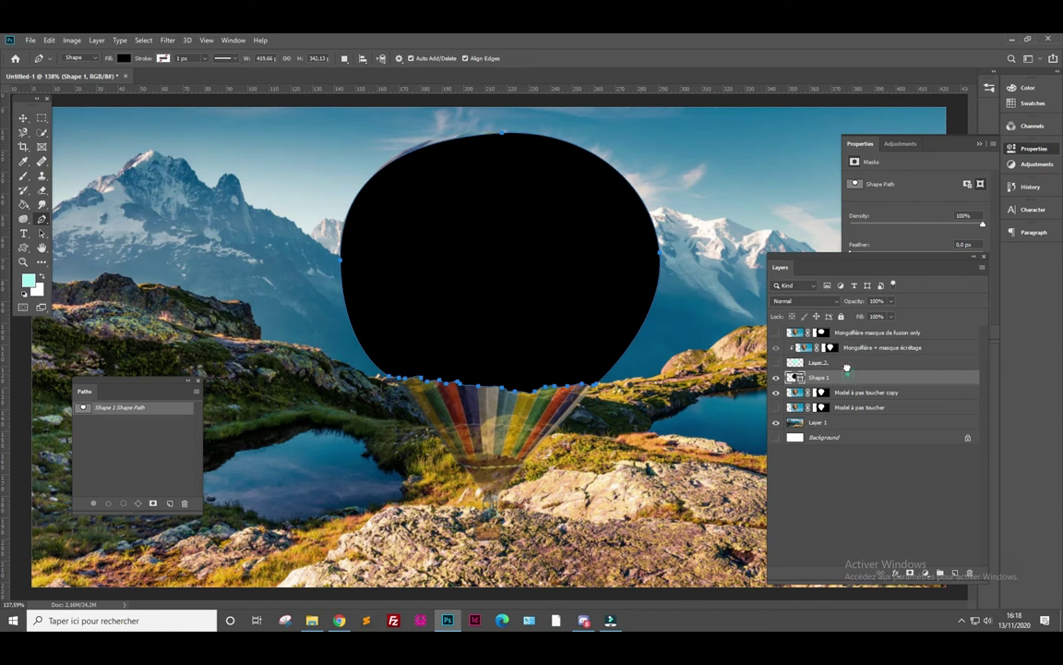
Move Shape 1 above Layer 2, clip the balloon to it, and hide both Model à pas toucher layers
drag(845, 369, 828, 368)
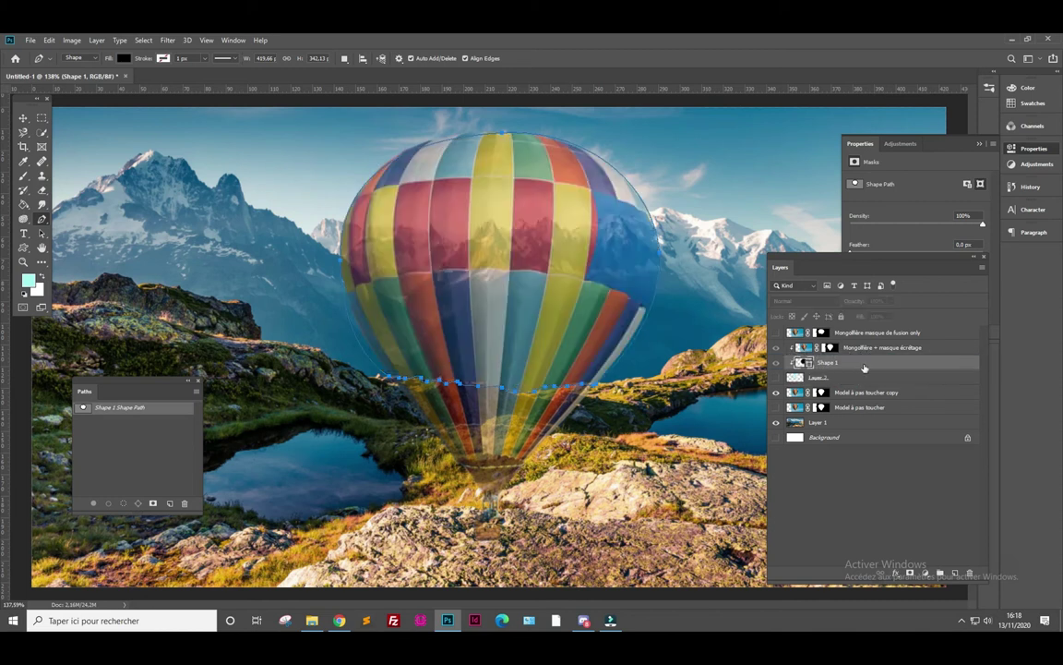
drag(851, 369, 850, 367)
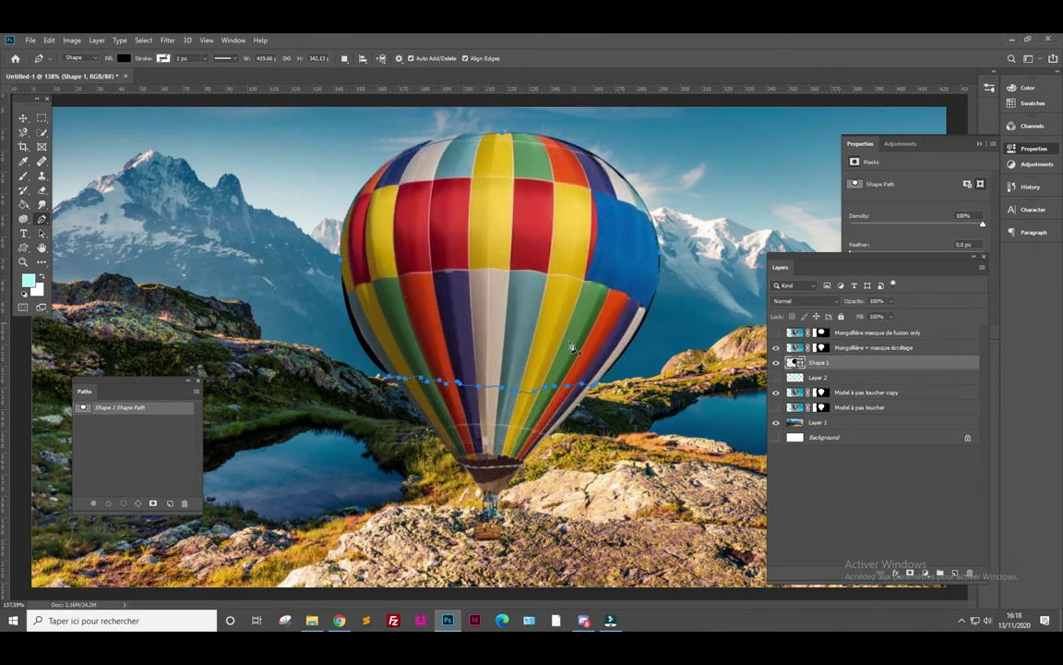
alt+click(850, 355)
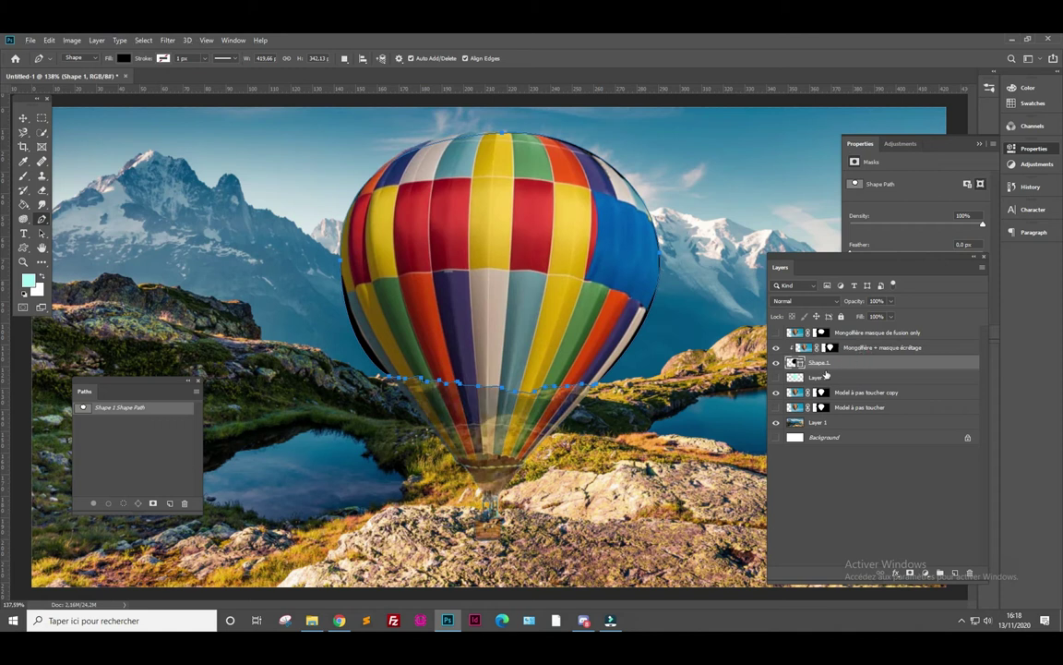
drag(775, 391, 776, 408)
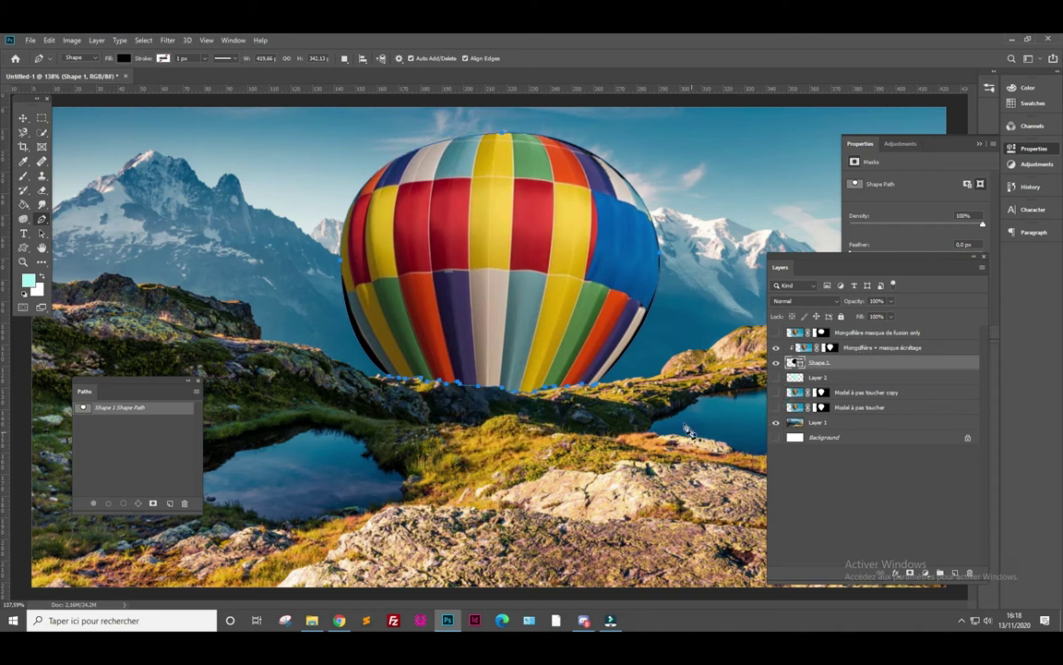
click(26, 119)
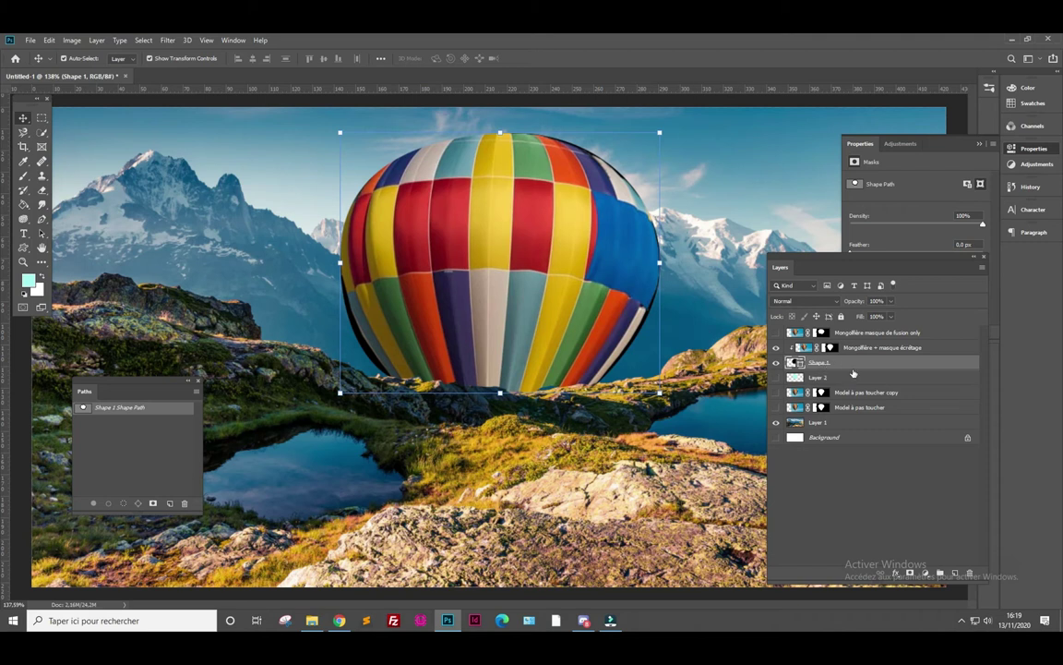
Add a MONGOFIERE text layer on the image, correcting the mistyped 7 to E
click(24, 233)
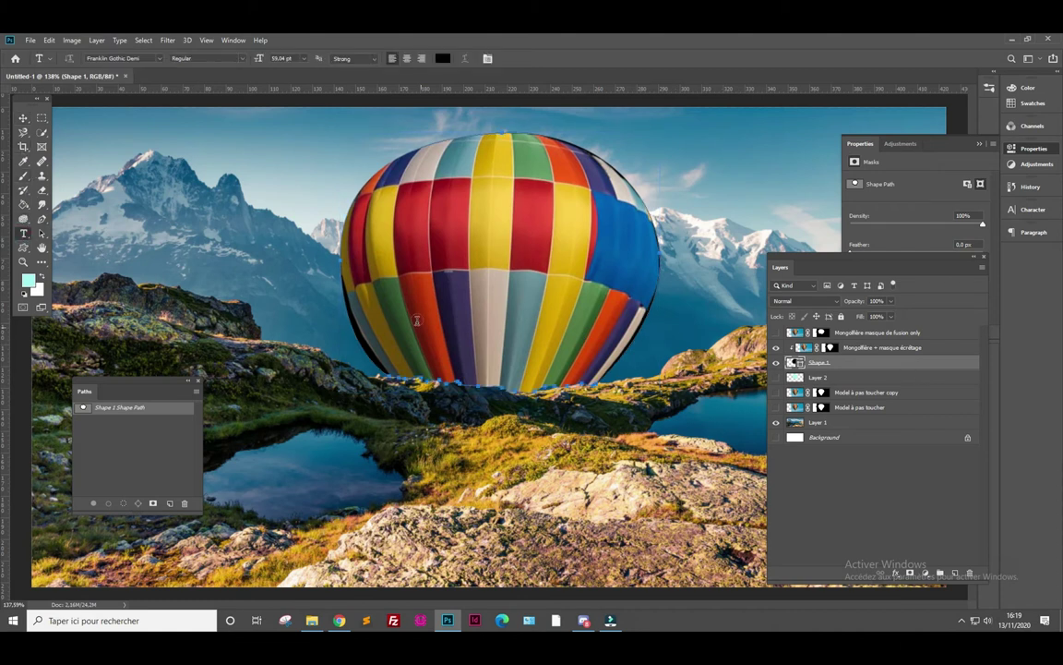
click(394, 451)
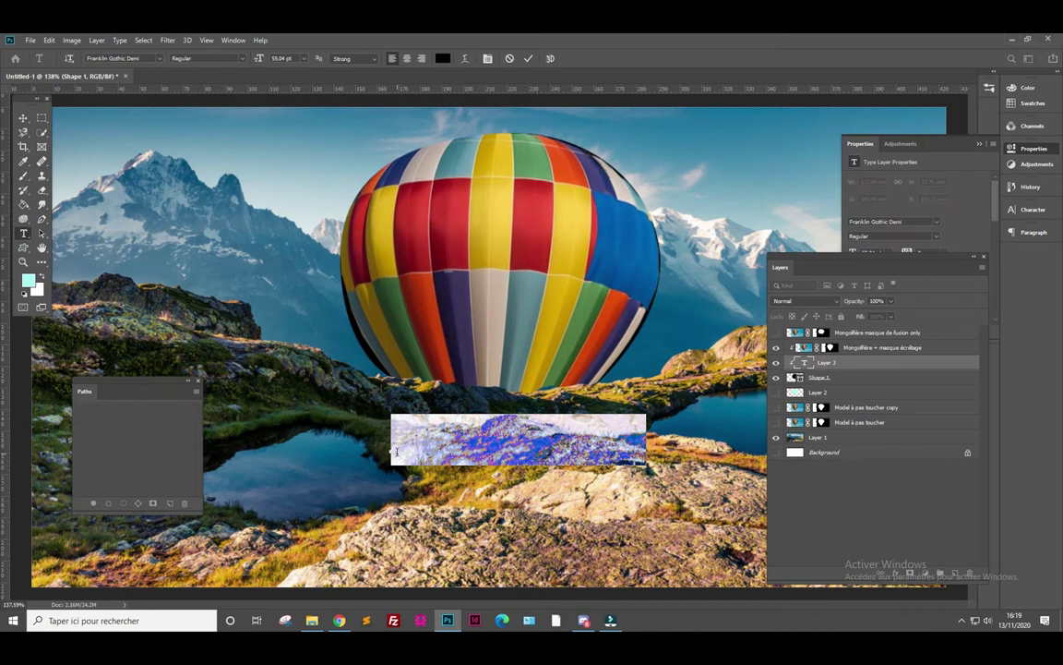
key(BackSpace)
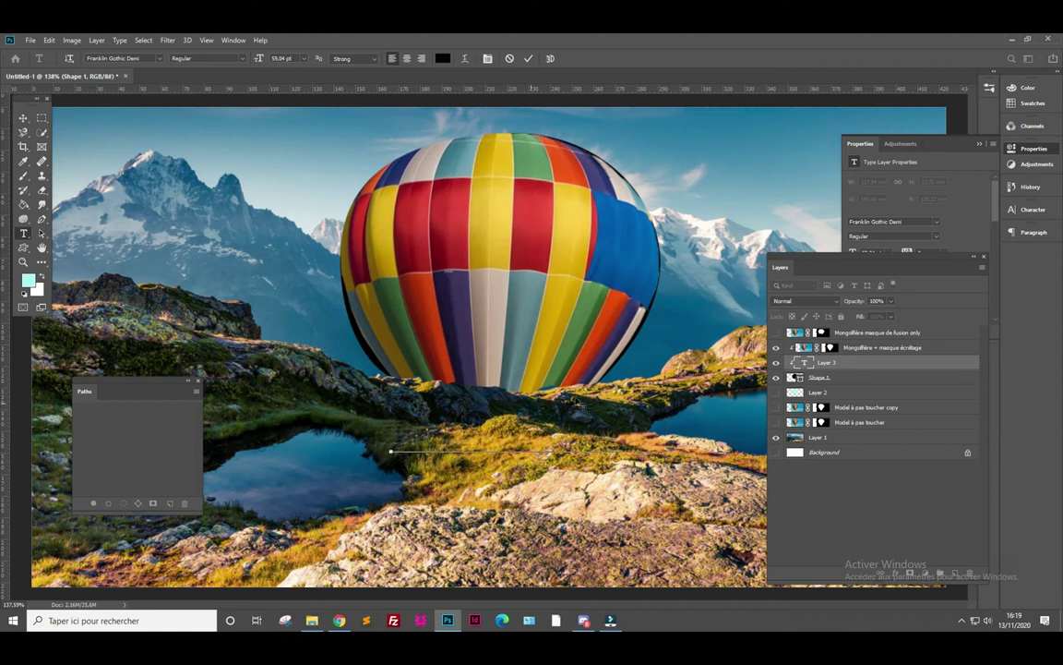
click(848, 366)
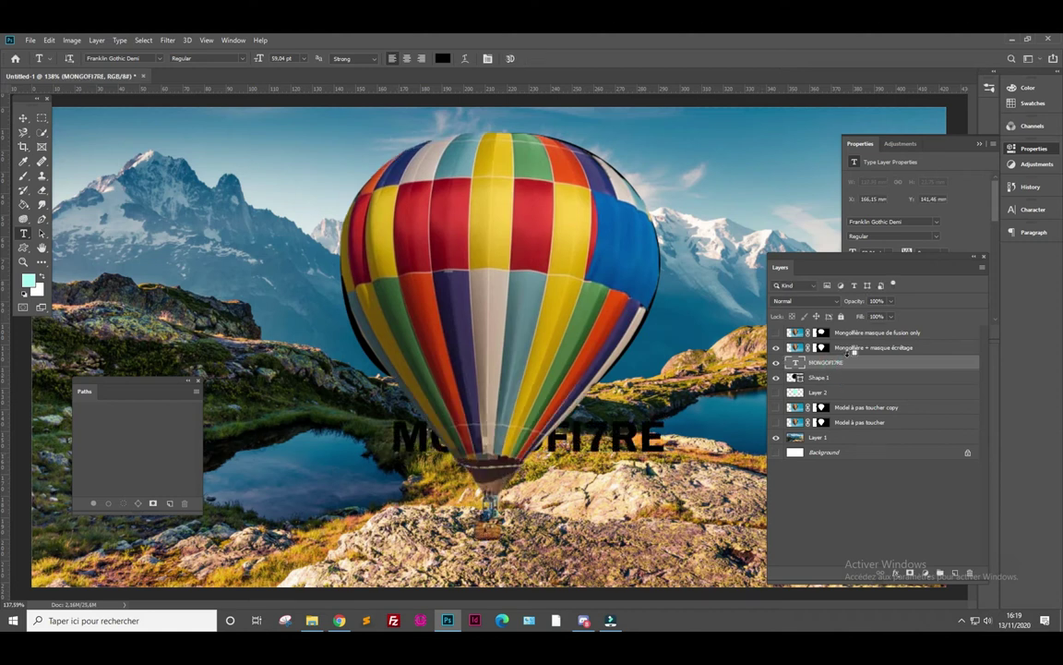
drag(585, 439, 607, 440)
text(E)
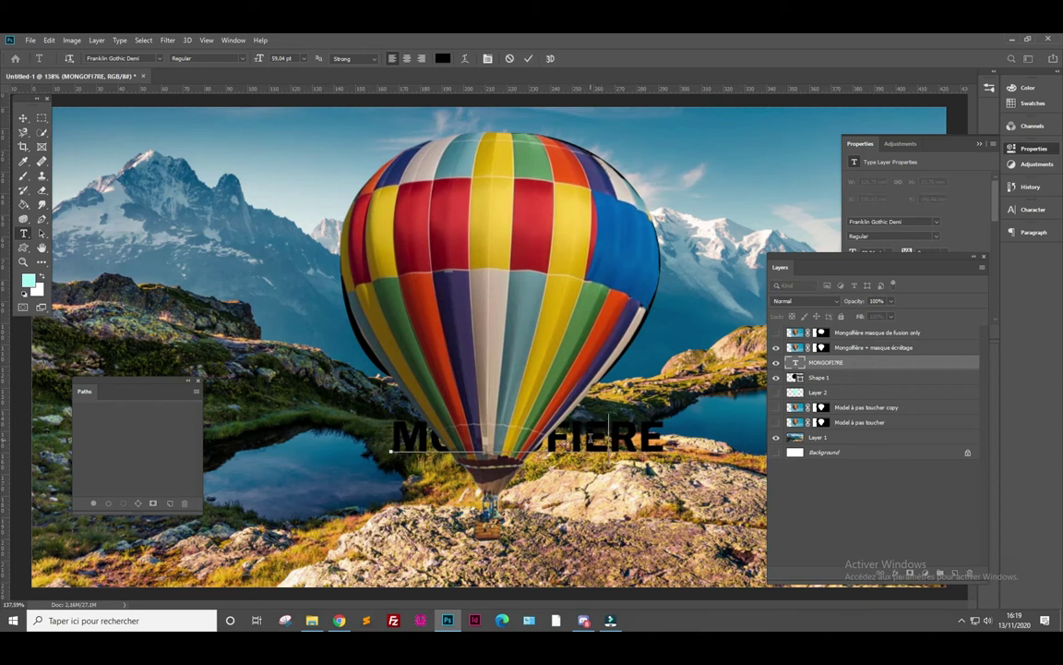
click(23, 118)
Move the MONGOFIERE text up over the mountains and clip the balloon into it
mouse_move(413, 437)
mouse_down()
mouse_move(321, 483)
mouse_move(400, 254)
mouse_up()
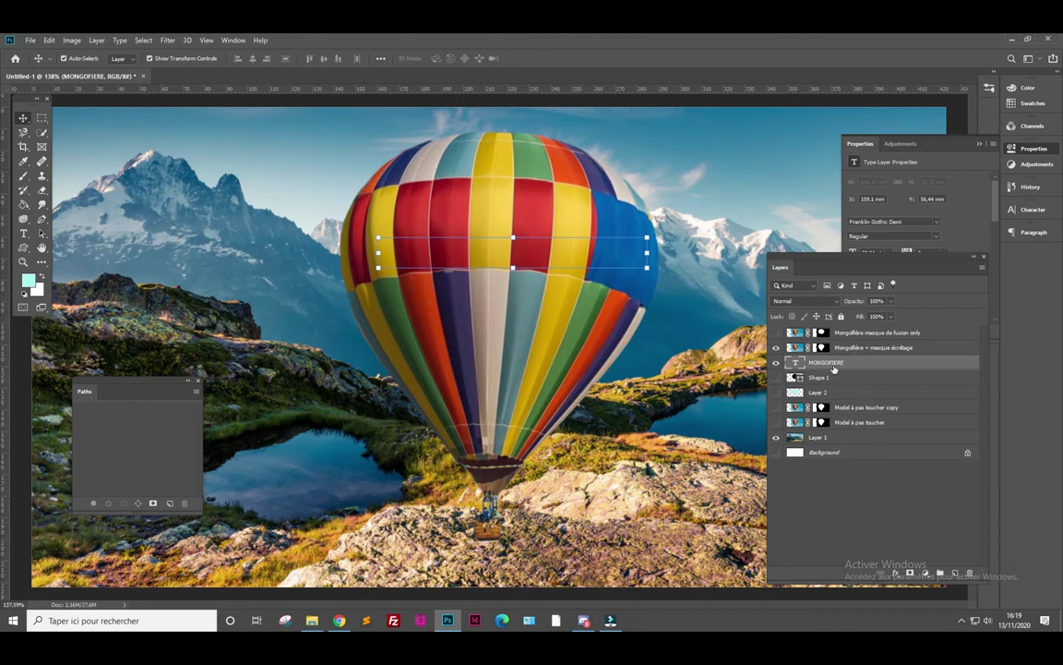
drag(820, 364, 875, 351)
alt+click(875, 354)
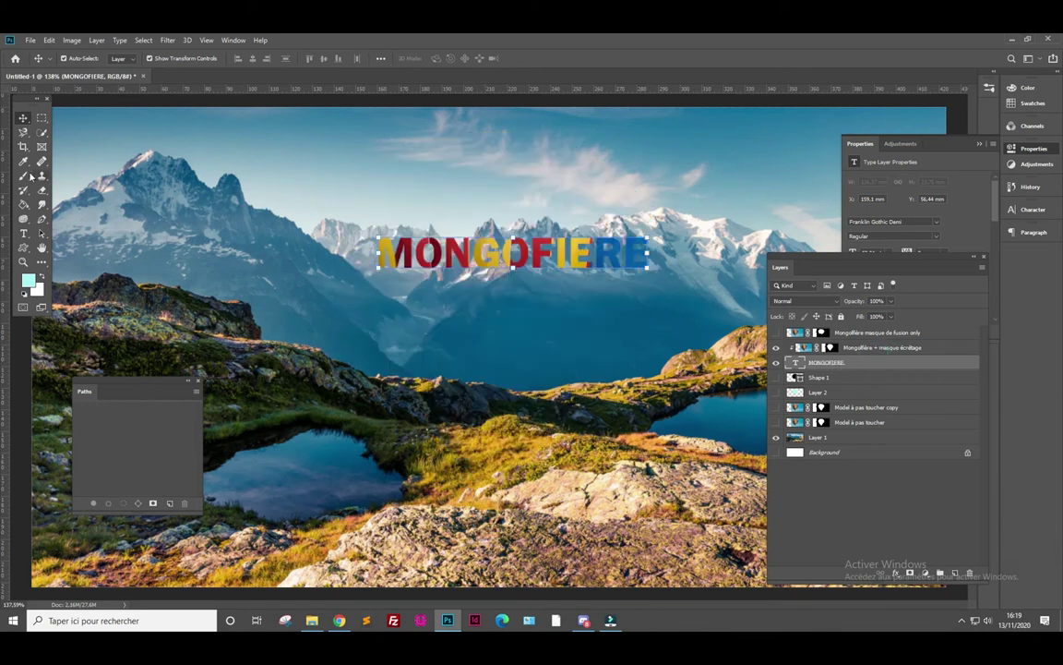
Re-enter the MONGOFIERE text for editing, removing the stray typed letters
click(23, 233)
click(398, 251)
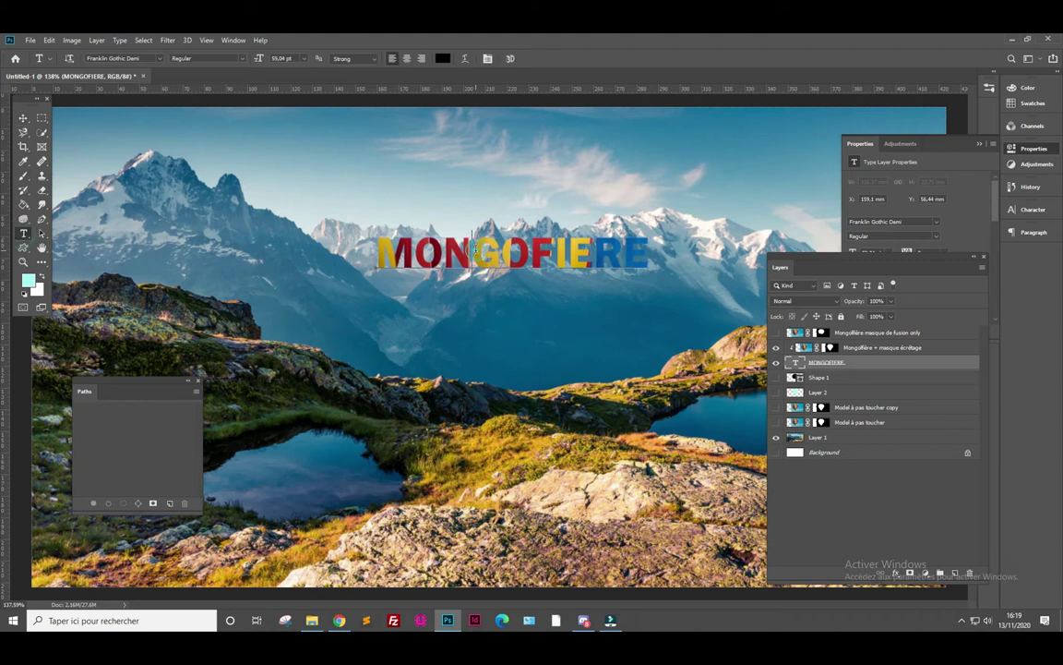
text(Meke)
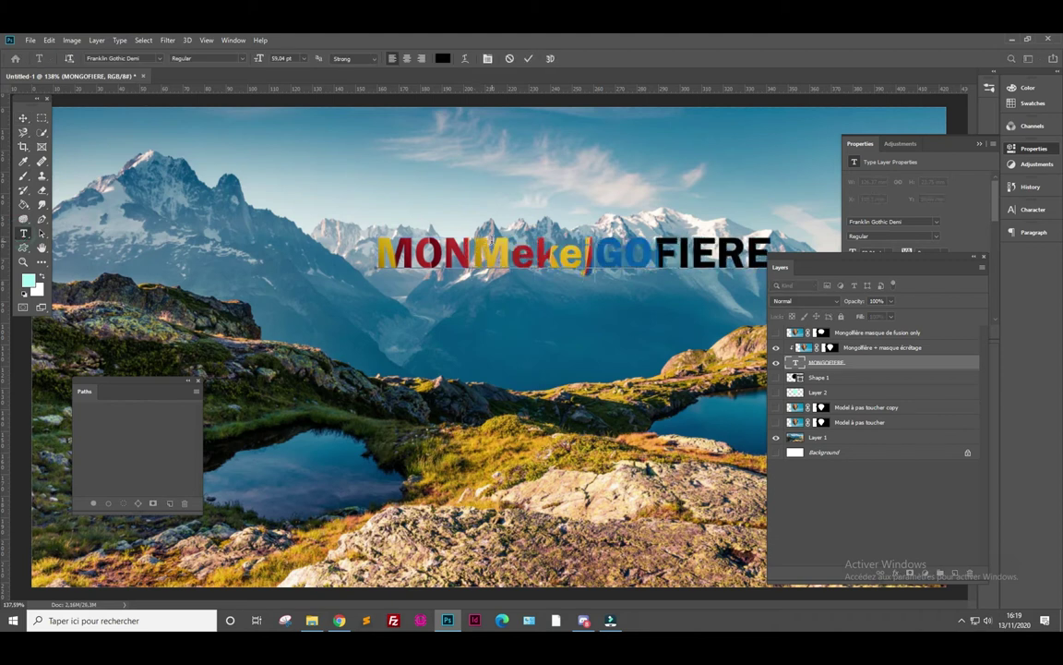
key(BackSpace)
key(BackSpace)
key(BackSpace)
key(BackSpace)
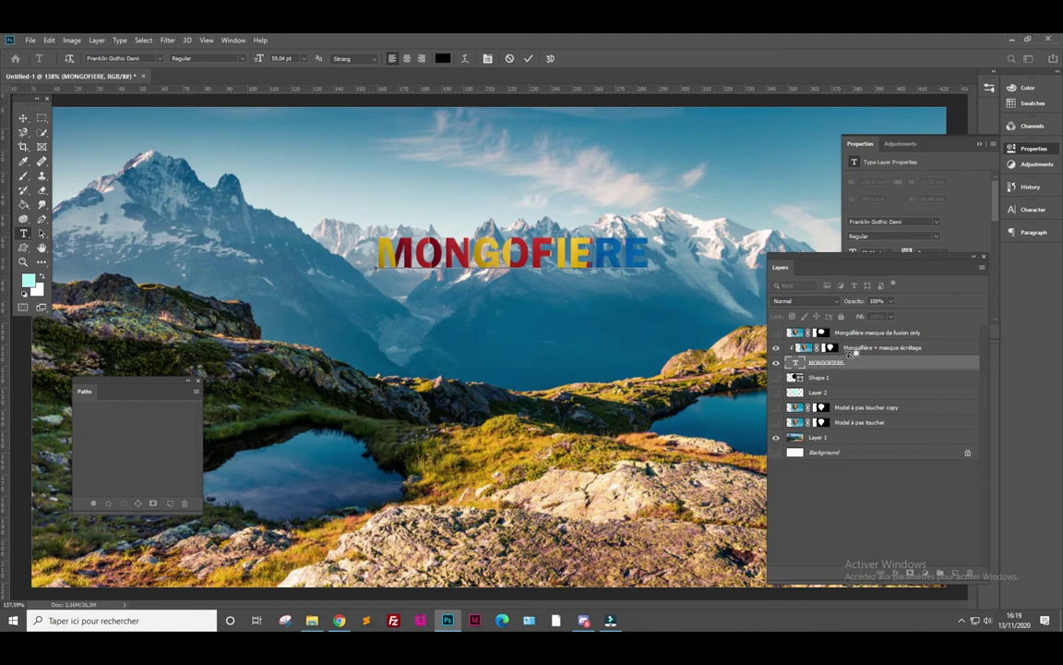
Move the MONGOFIERE text layer above the balloon layer
click(849, 353)
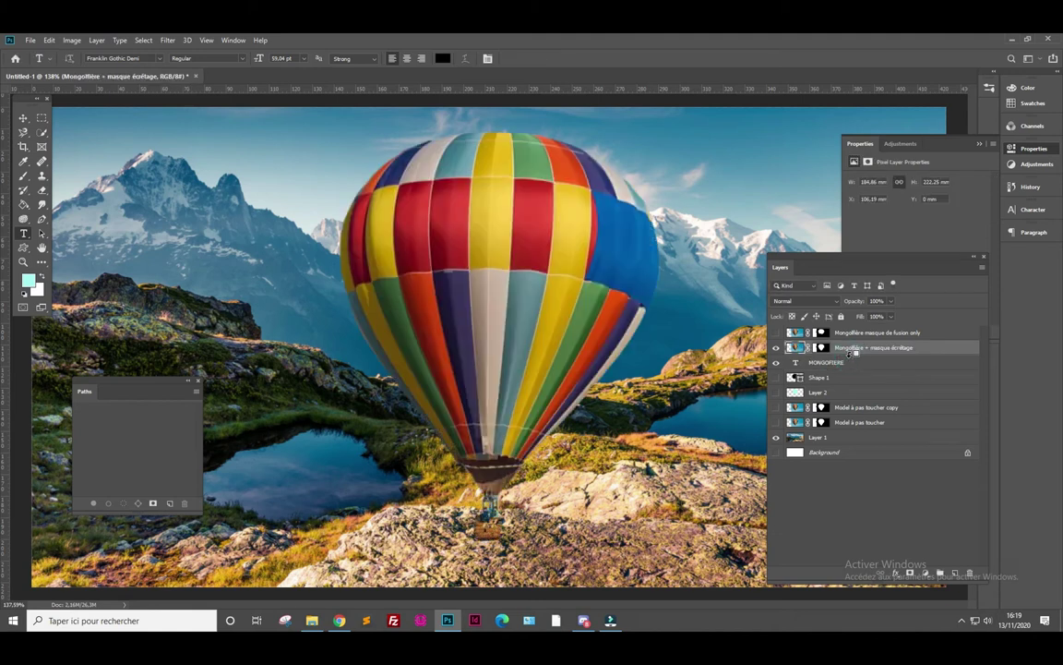
click(831, 364)
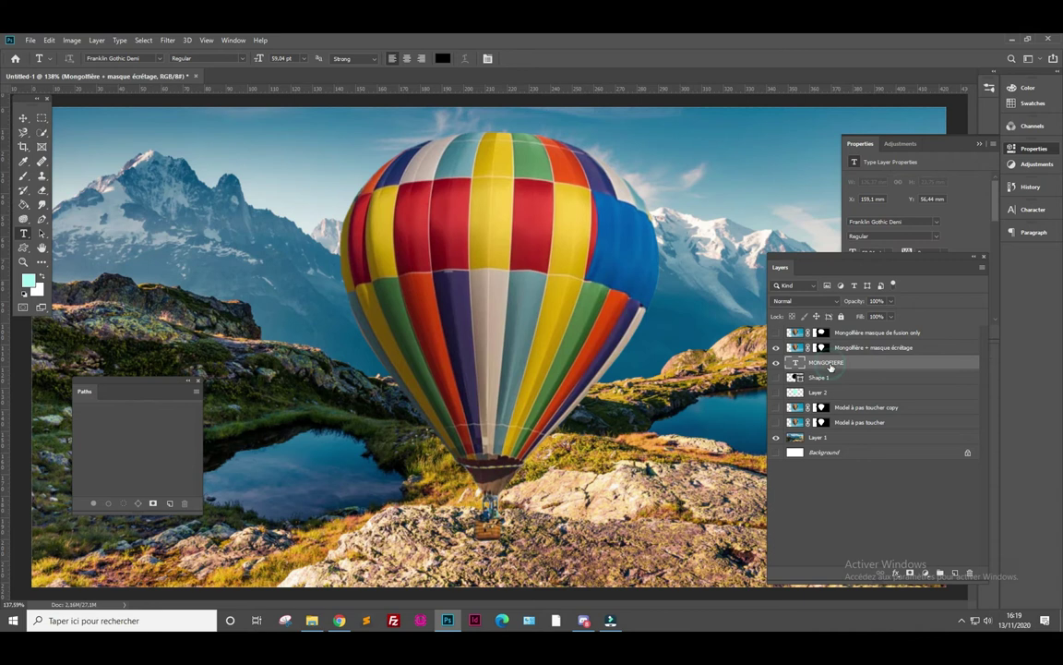
drag(831, 364, 831, 341)
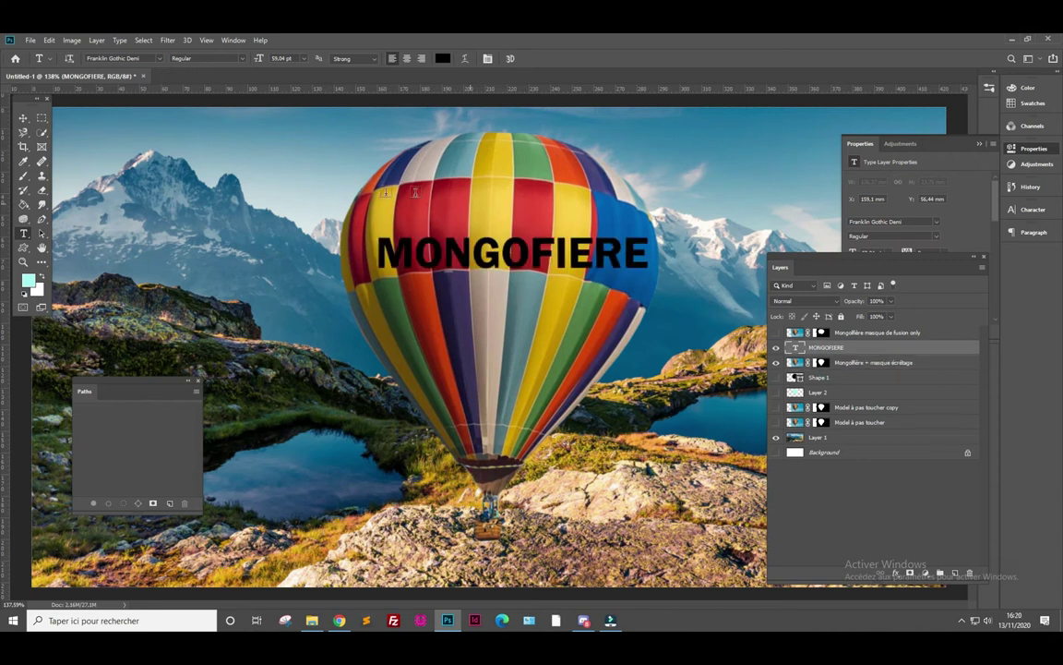
Enlarge the MONGOFIERE text to about 140%, centre it on the balloon, and clip it to the balloon
click(24, 117)
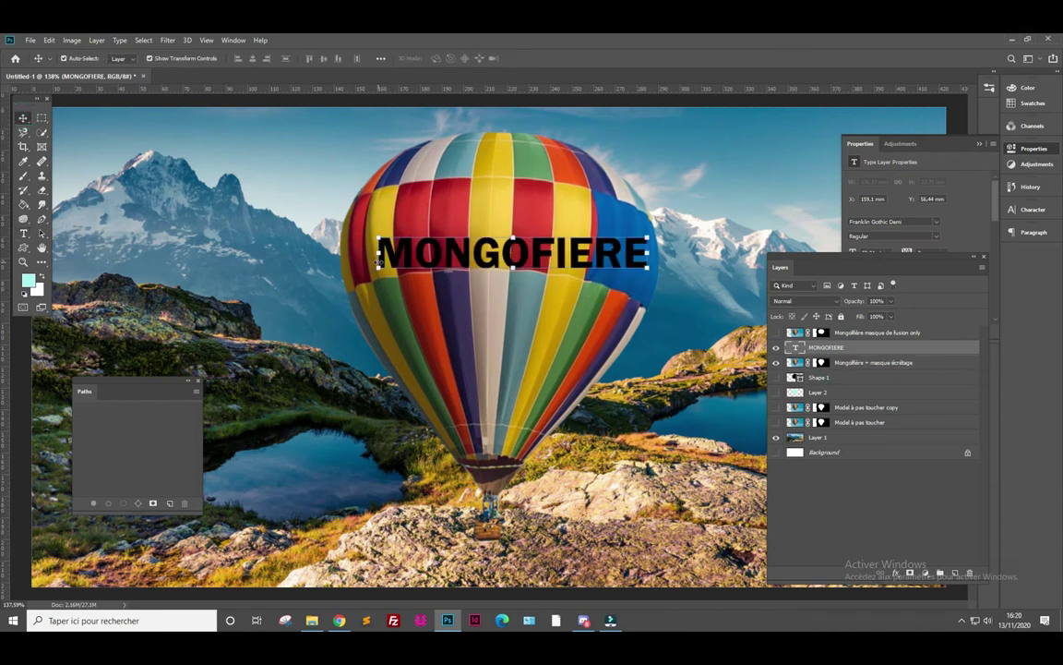
drag(378, 265, 324, 265)
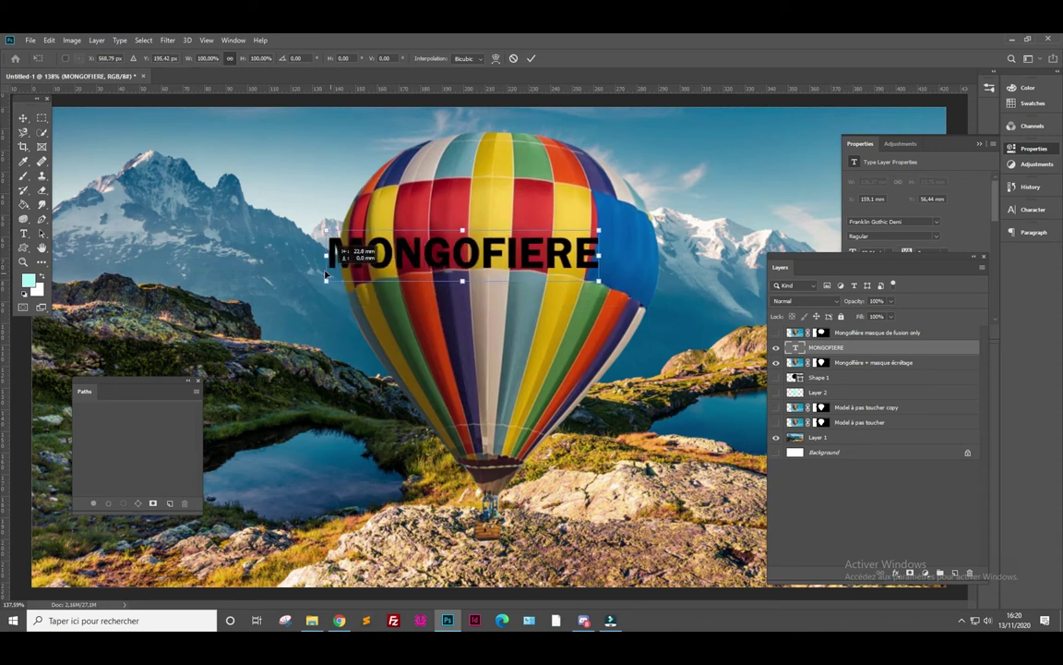
drag(596, 281, 705, 301)
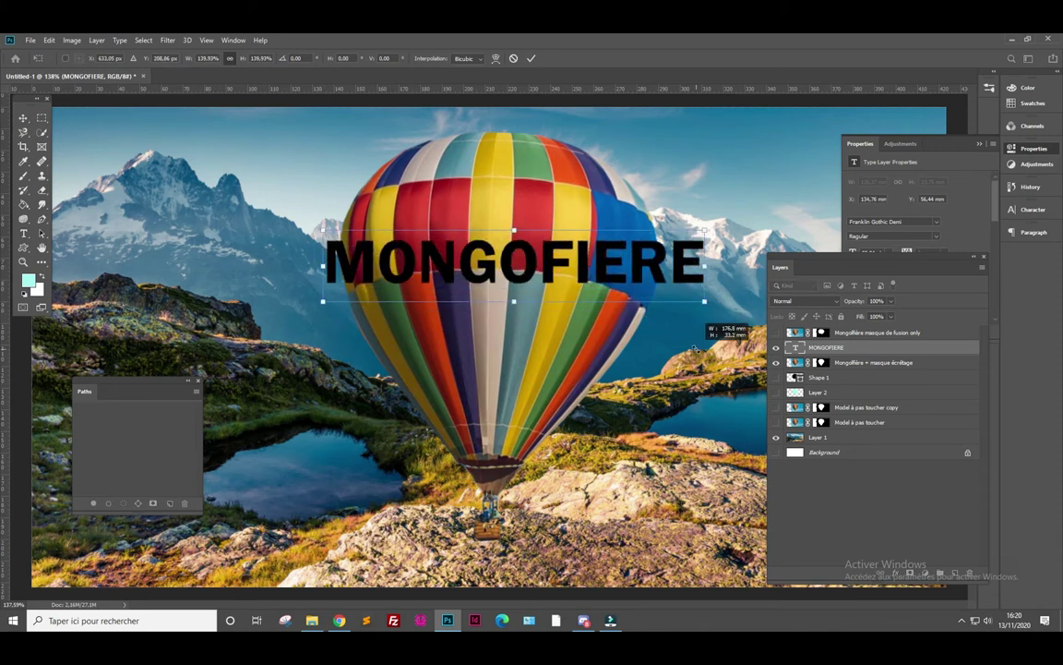
drag(598, 284, 583, 283)
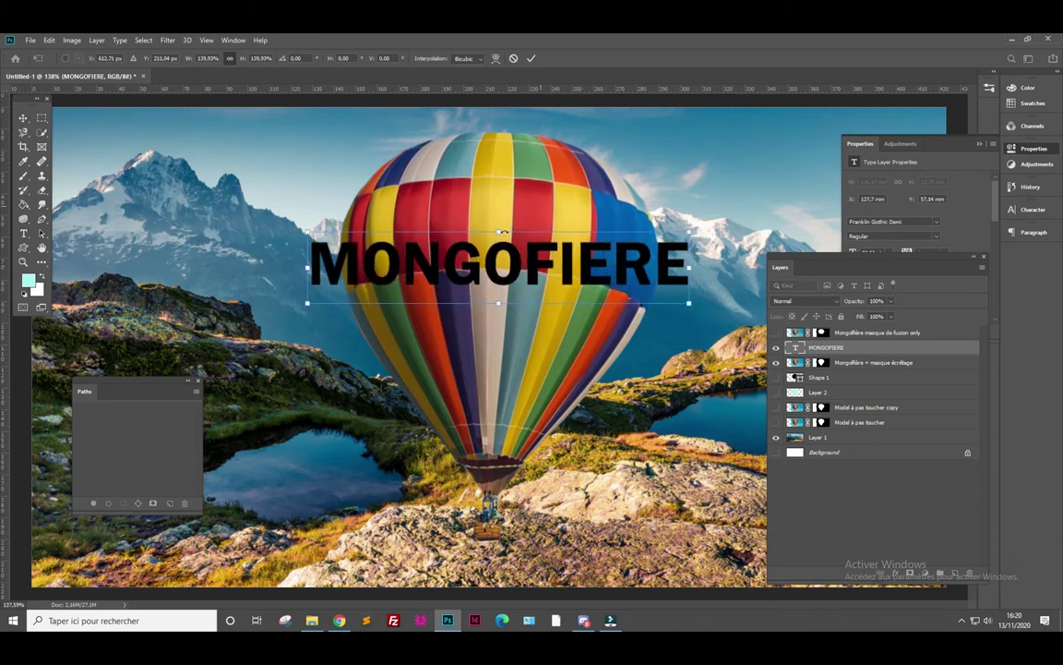
drag(811, 347, 885, 356)
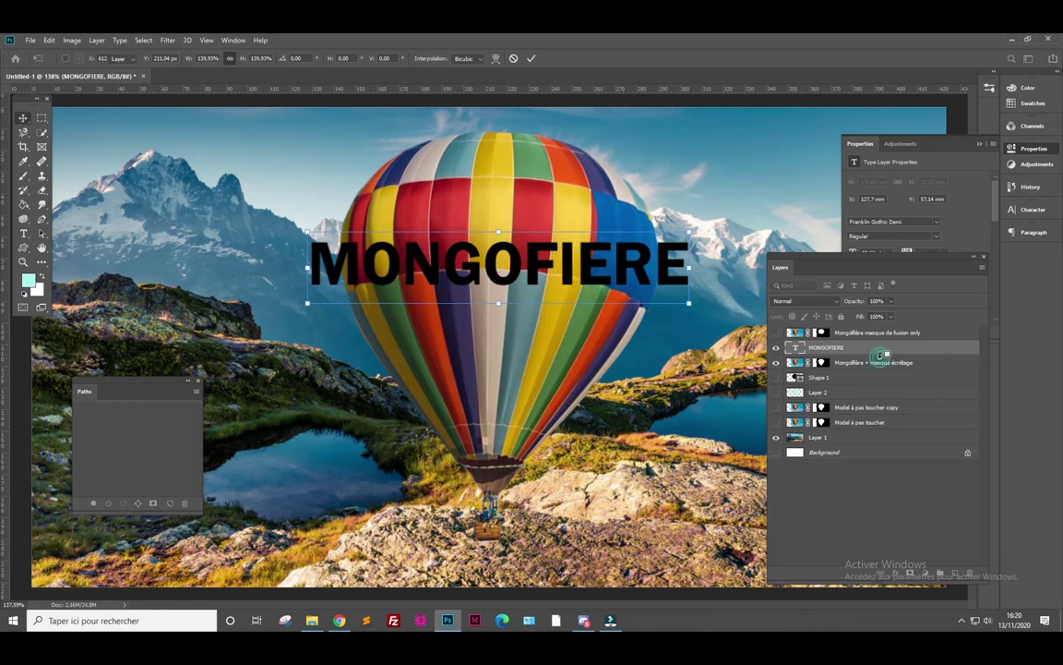
drag(882, 356, 809, 362)
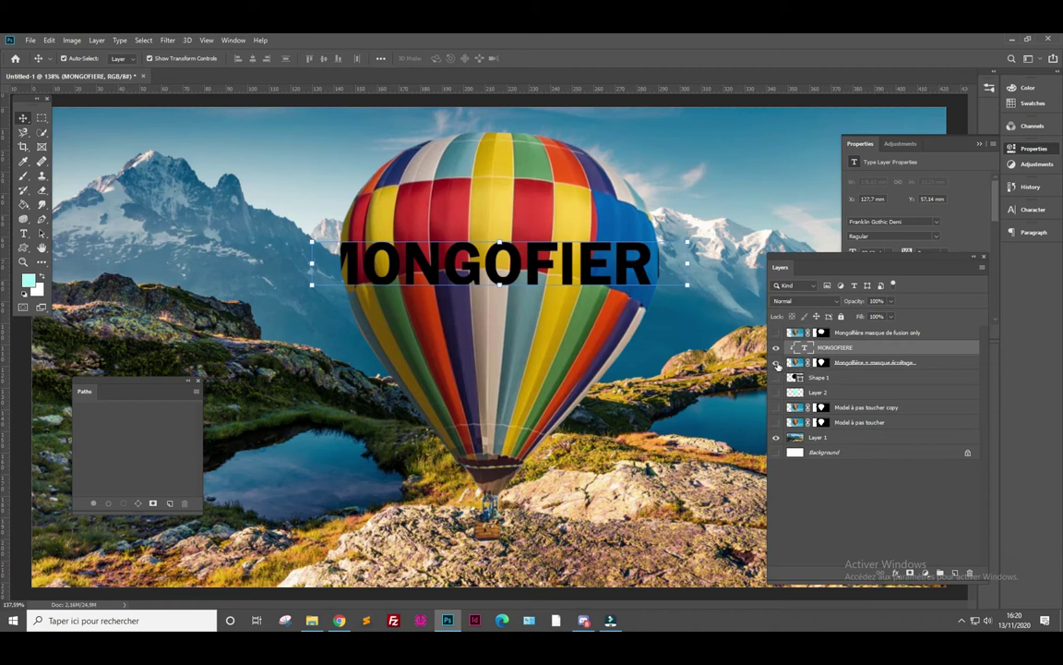
Hide the balloon, release the text's clipping mask, and show the black MONGOFIERE text over the mountains
click(777, 362)
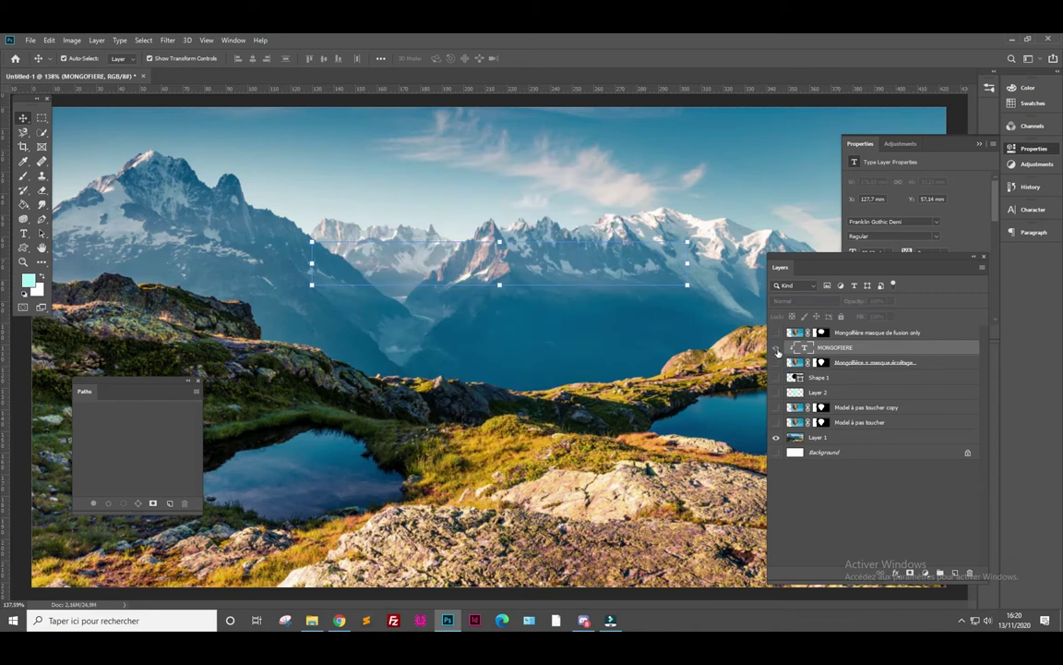
click(777, 363)
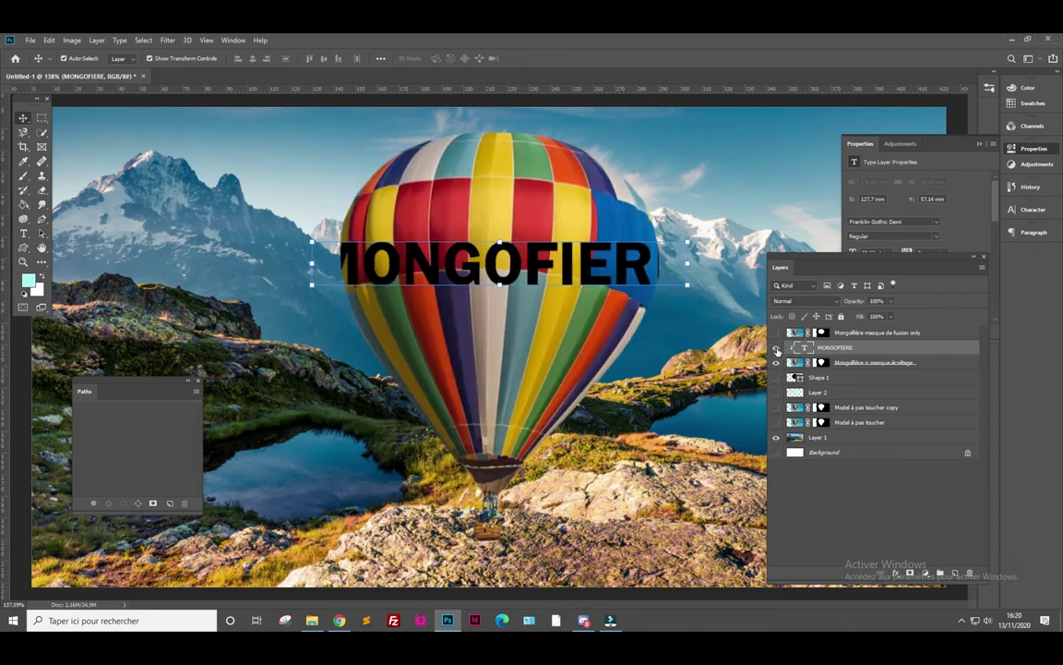
click(776, 347)
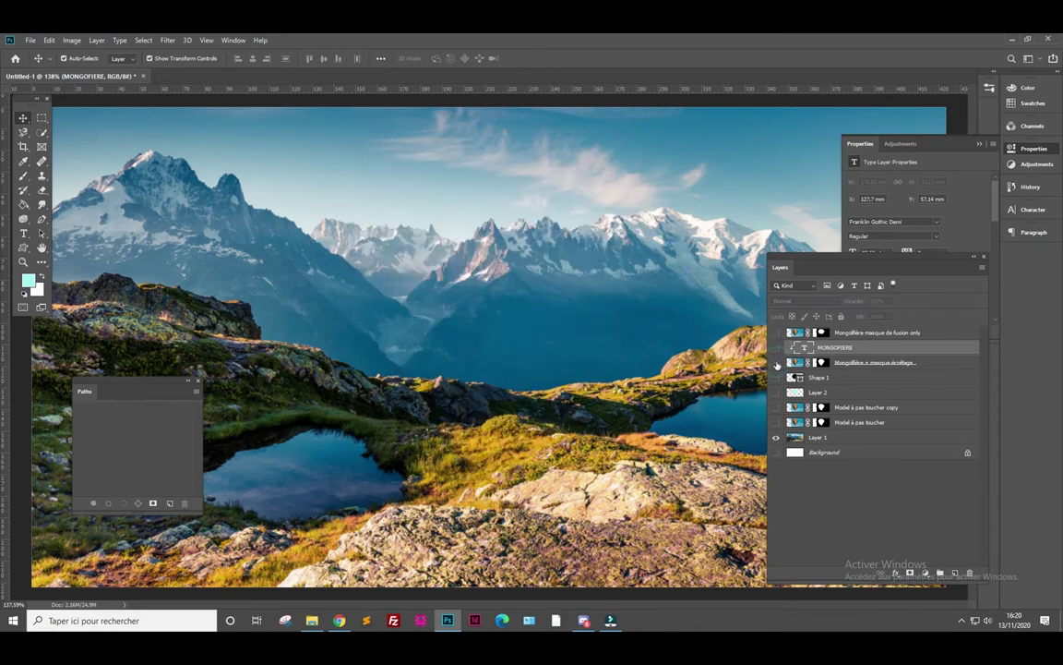
alt+click(826, 354)
click(776, 347)
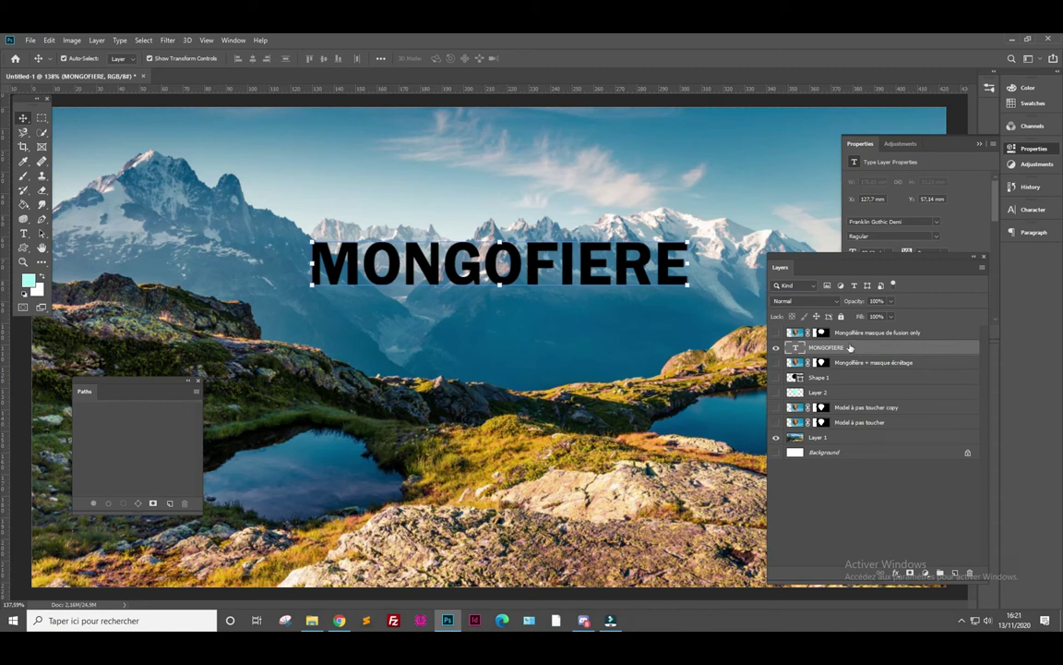
Rasterize the MONGOFIERE type and select its letters with the Magic Wand
right_click(851, 345)
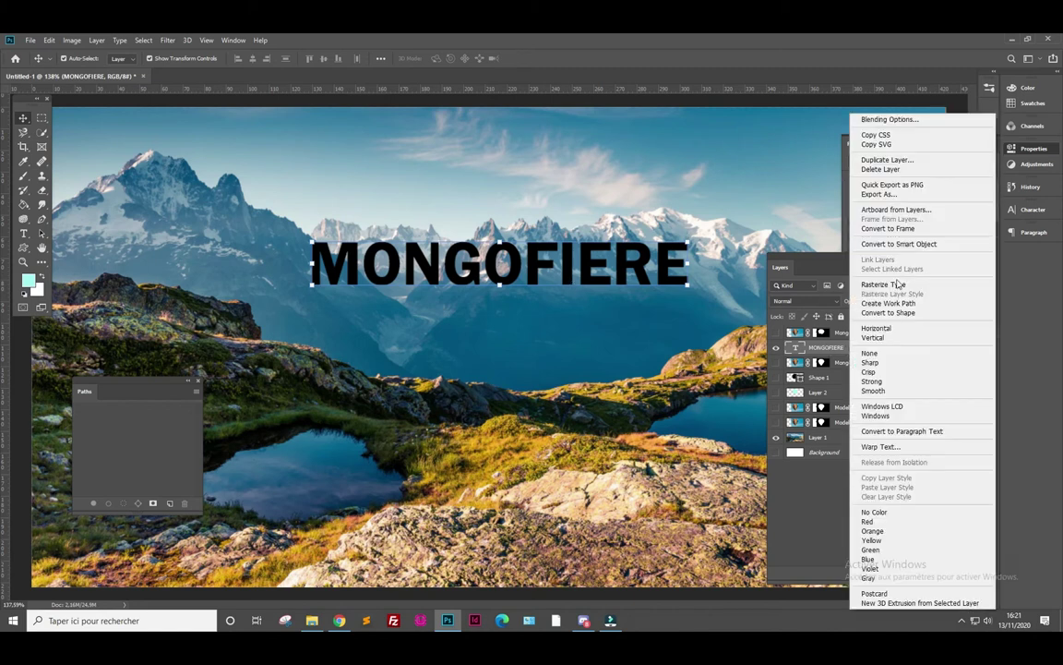
click(894, 282)
right_click(41, 132)
click(79, 135)
click(498, 273)
Hide the text layer and fill the letter selection black in the balloon's mask
click(776, 348)
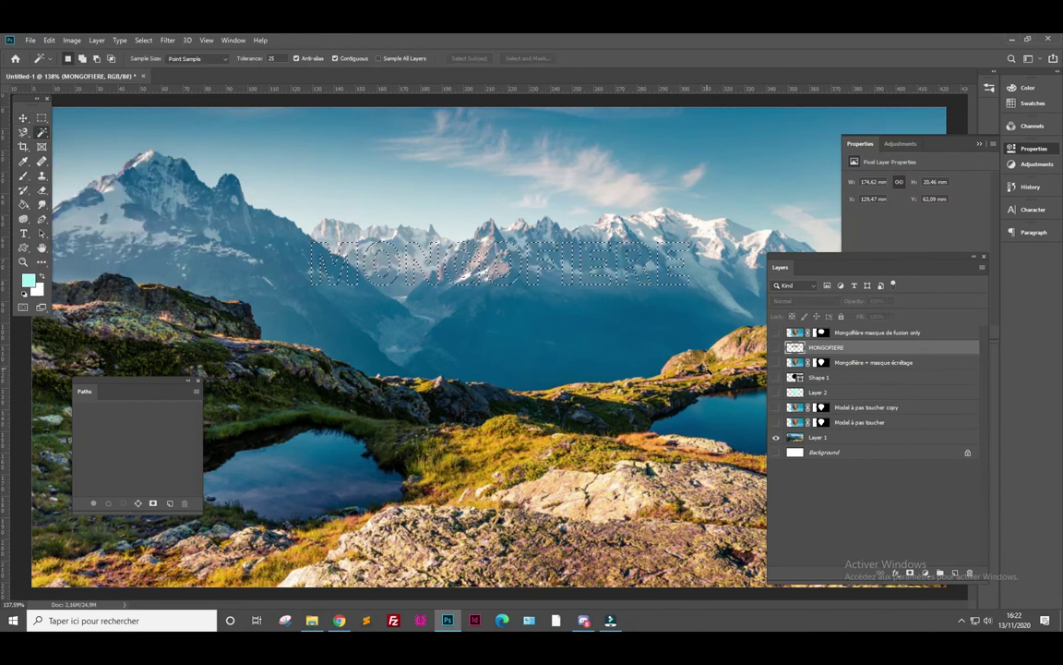
click(821, 362)
click(775, 362)
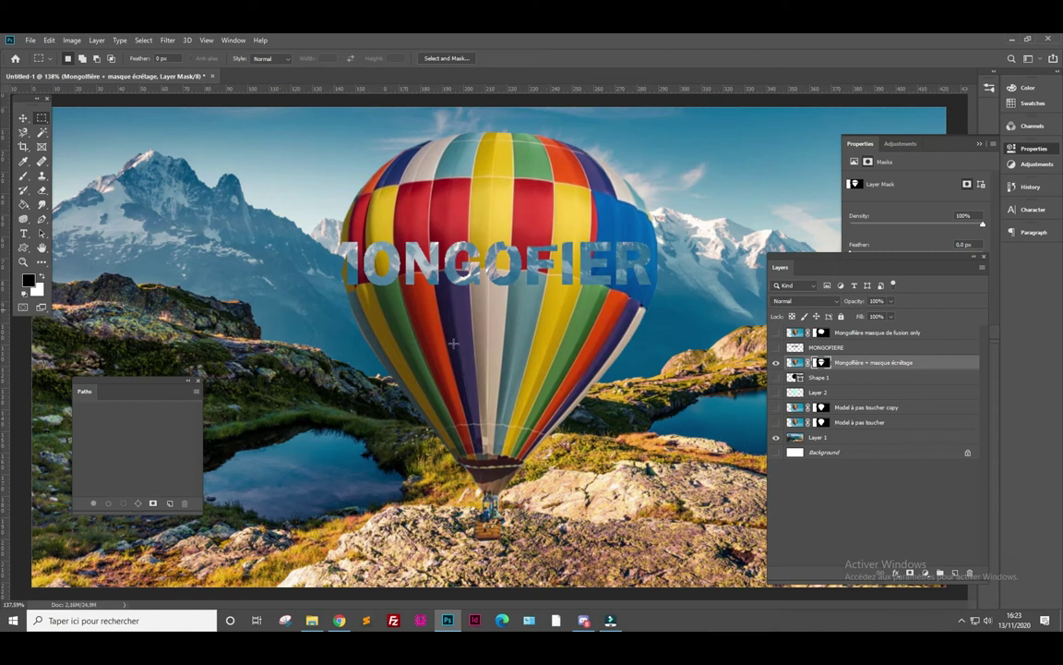
Delete the balloon layer's mask, confirming the deletion
mouse_move(810, 333)
mouse_down()
mouse_move(846, 374)
mouse_move(951, 559)
mouse_up()
click(575, 252)
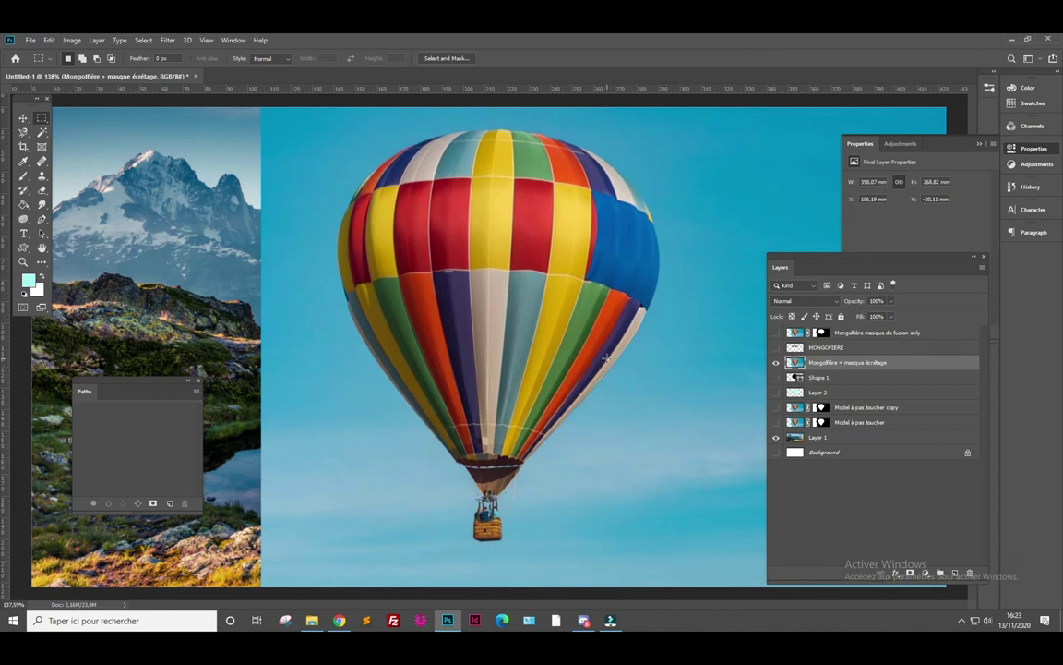
Swap to the blended balloon layer on top, target its mask, and pick the Brush
click(776, 362)
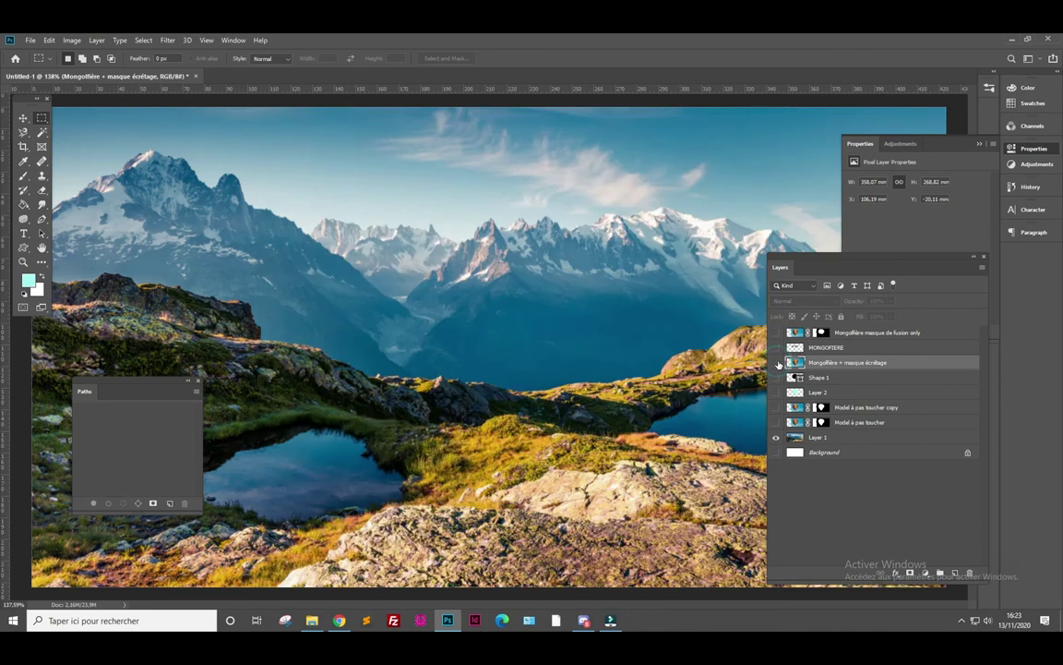
click(776, 333)
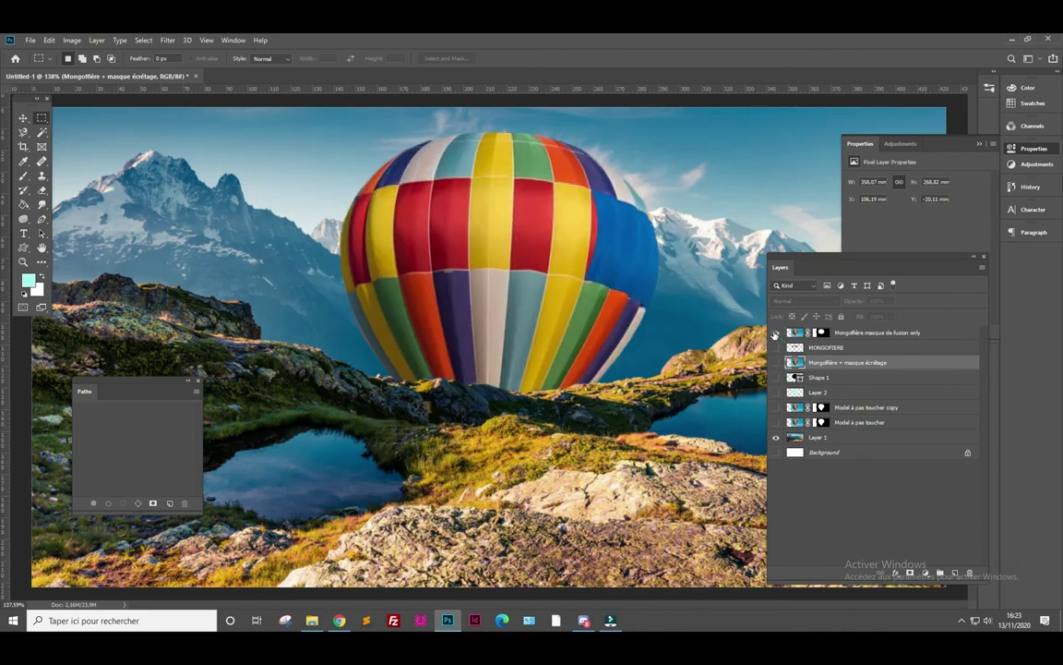
click(821, 332)
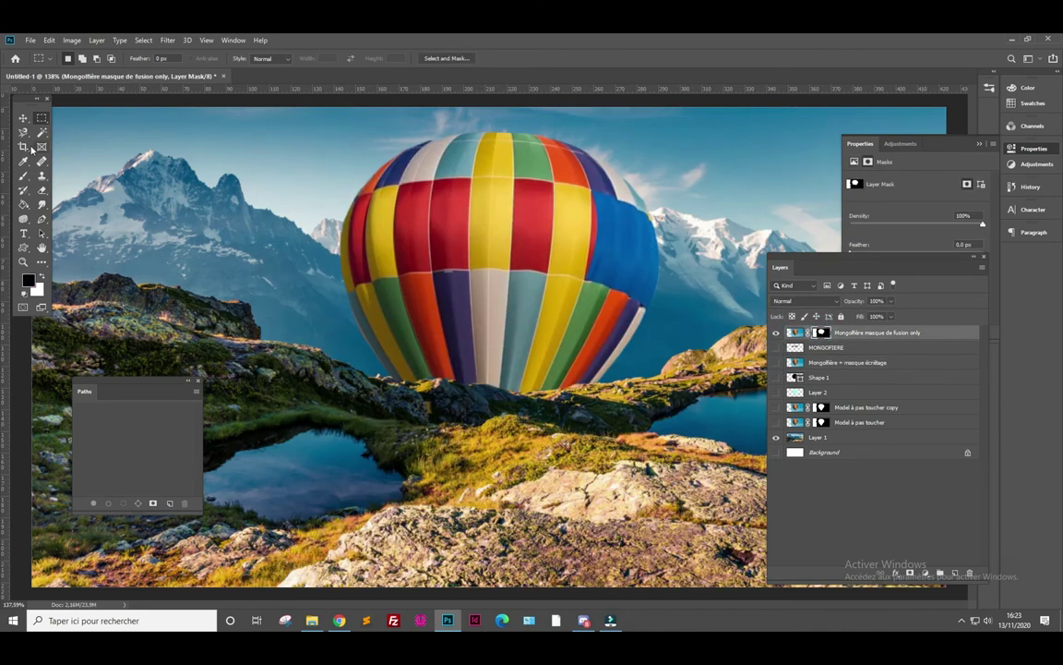
click(23, 175)
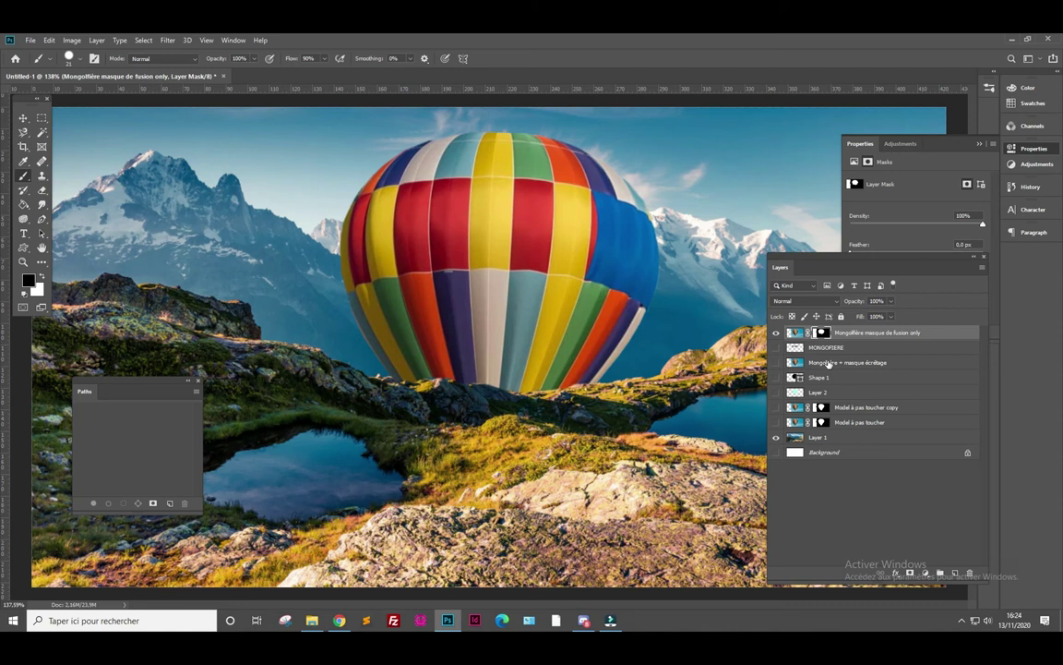
Delete the unused layers from MONGOFIERE through Model à pas toucher copy
click(829, 348)
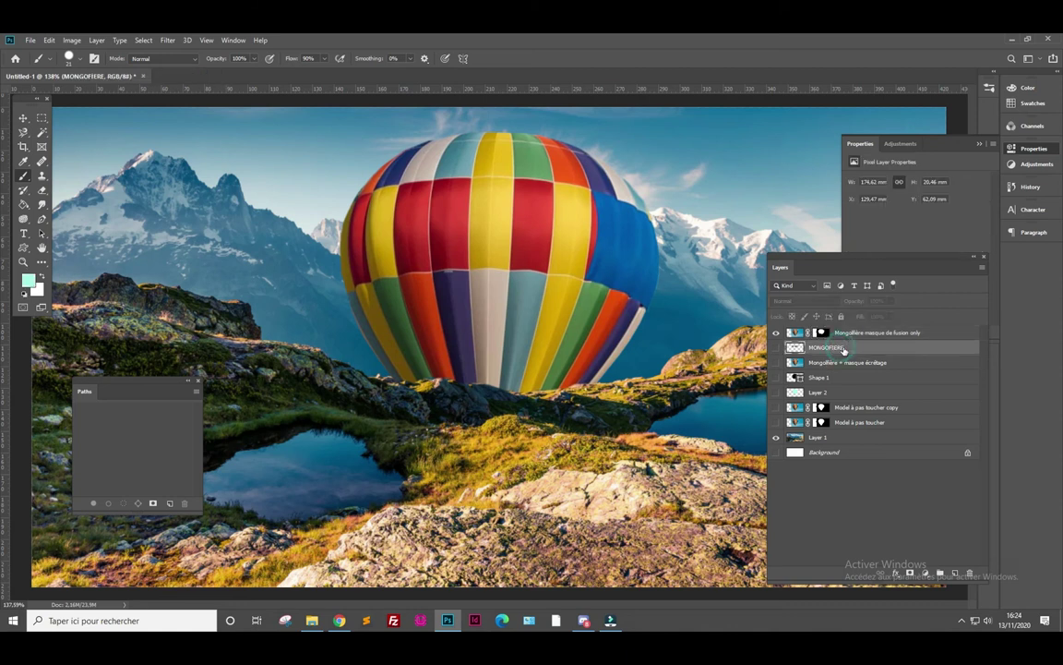
shift+click(886, 422)
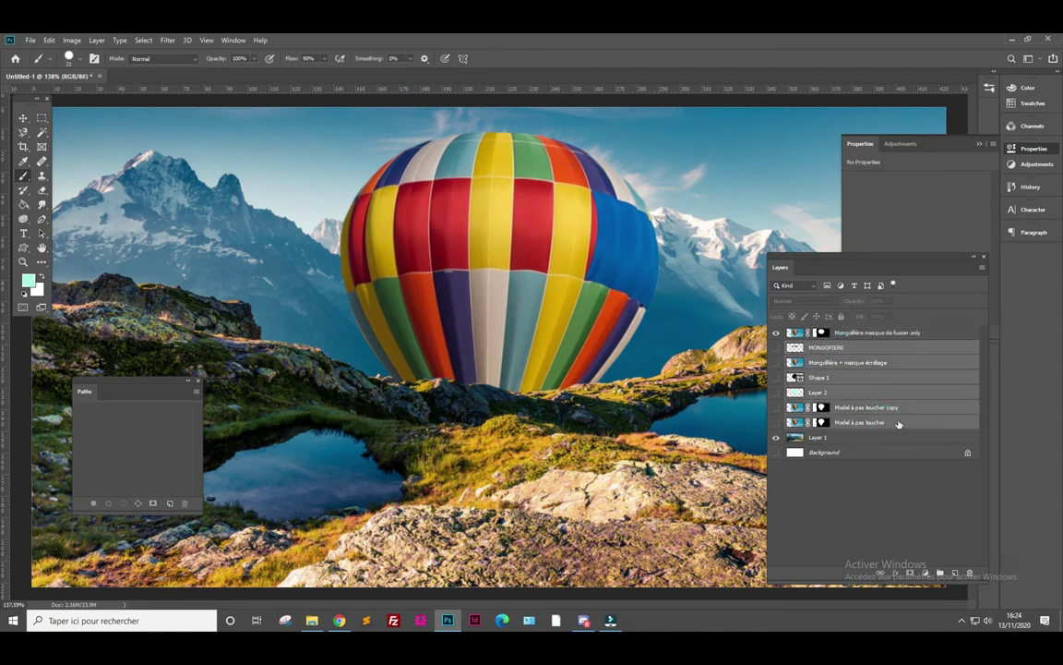
click(897, 407)
shift+click(821, 348)
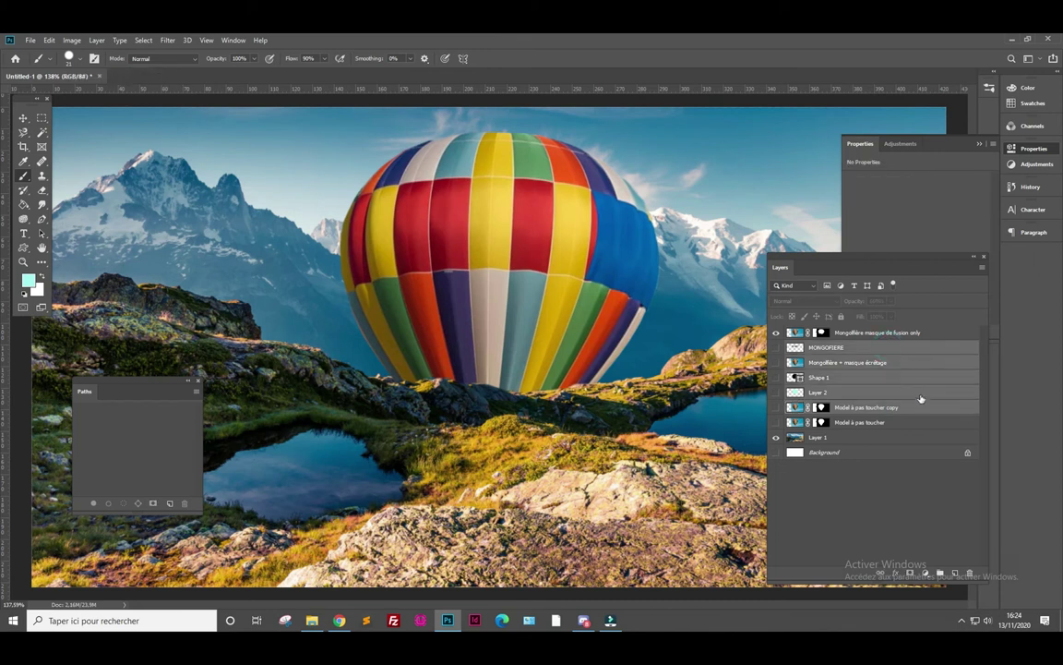
drag(921, 398, 969, 572)
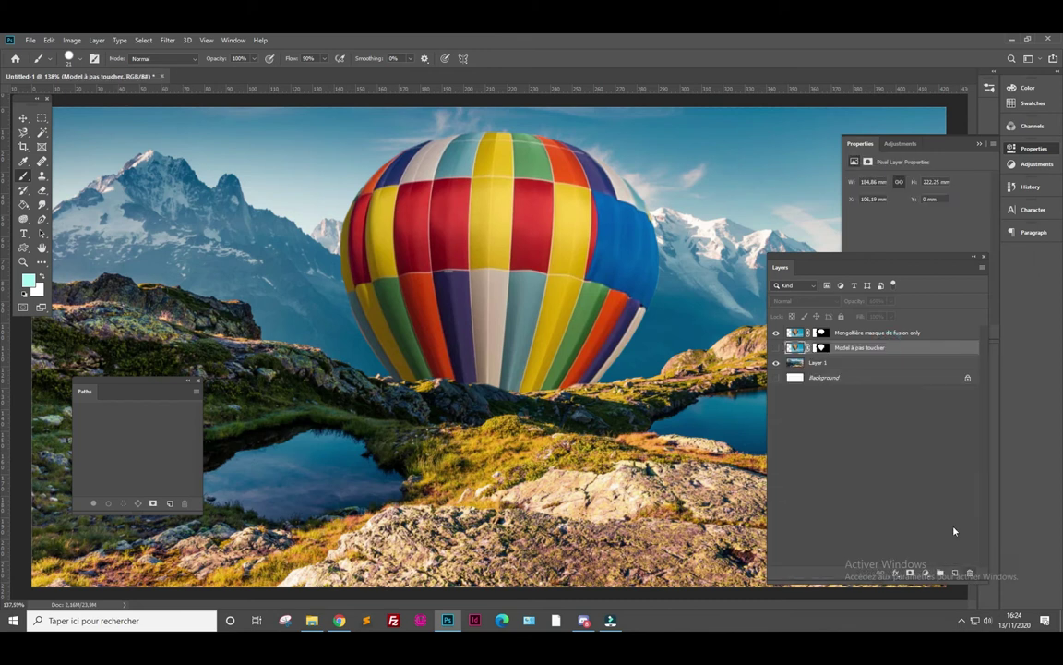
Zoom out, move the Layers panel closer to the image, collapse Properties, and browse Image > Adjustments
click(877, 333)
scroll(483, 331, down, 1)
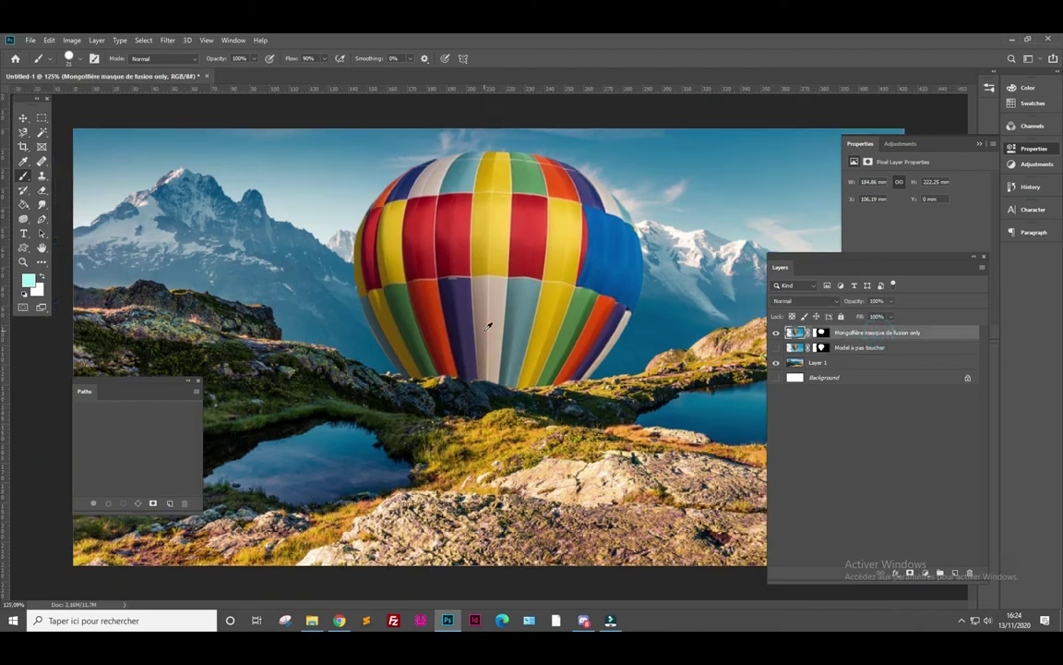
scroll(484, 332, down, 1)
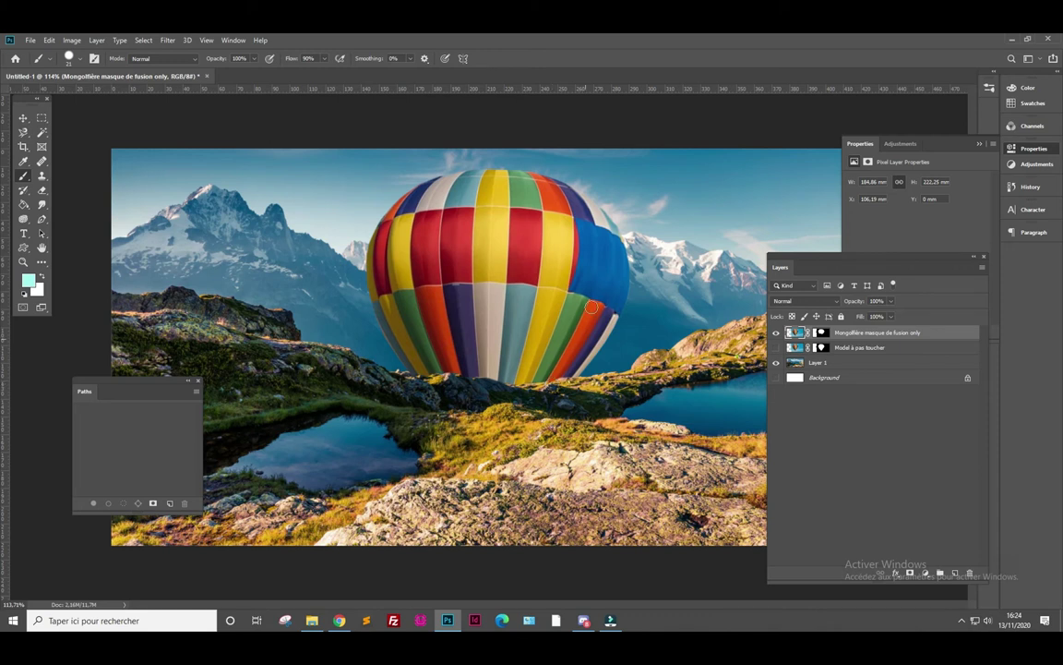
drag(824, 257, 726, 204)
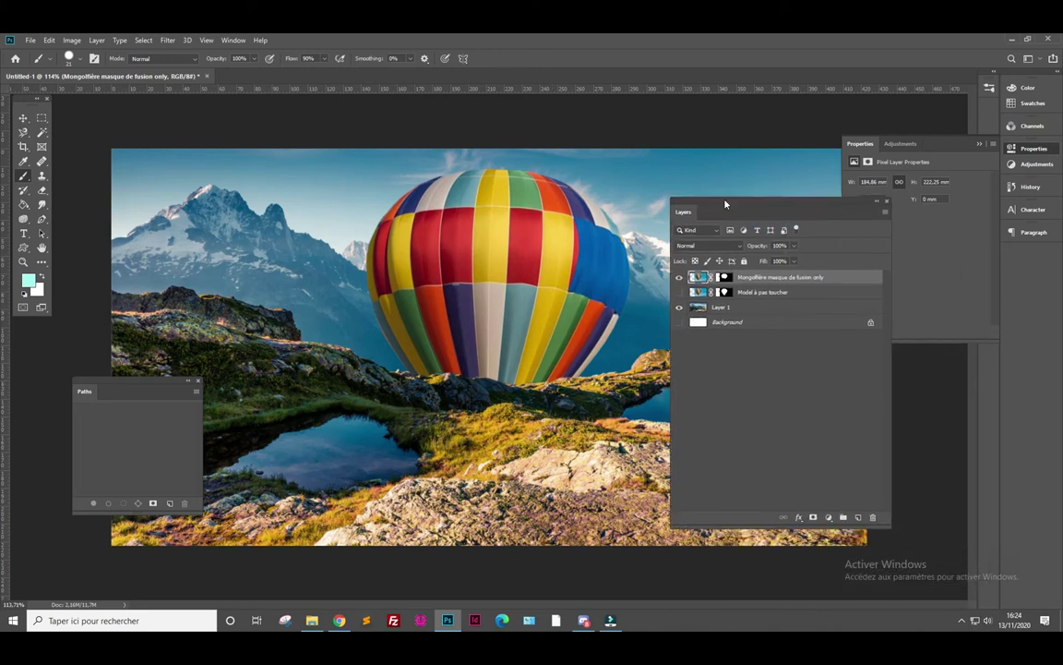
click(979, 144)
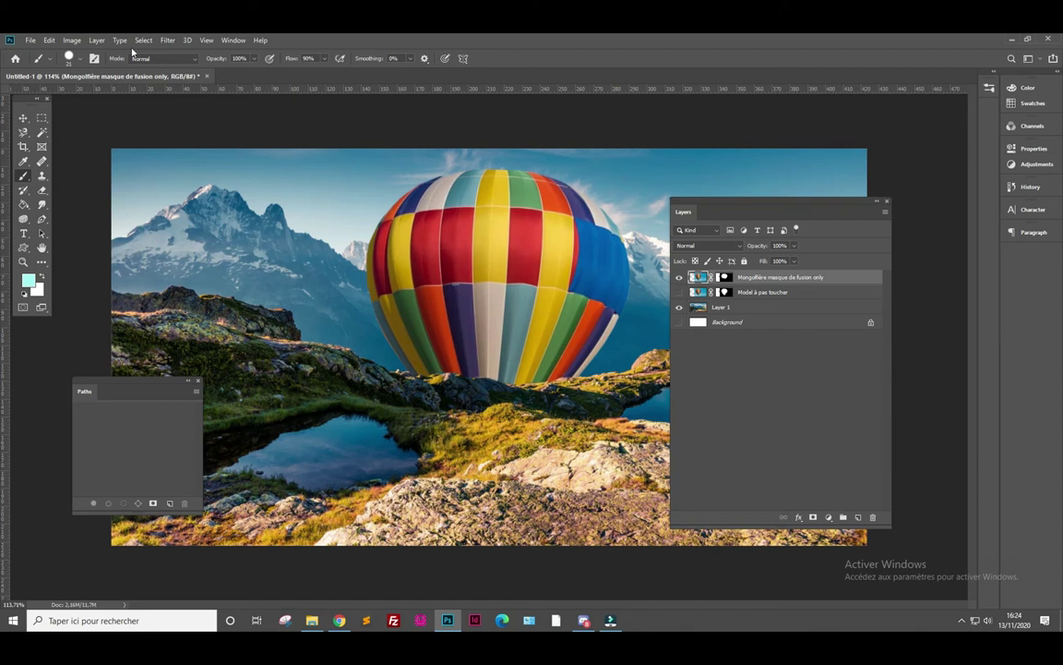
click(72, 41)
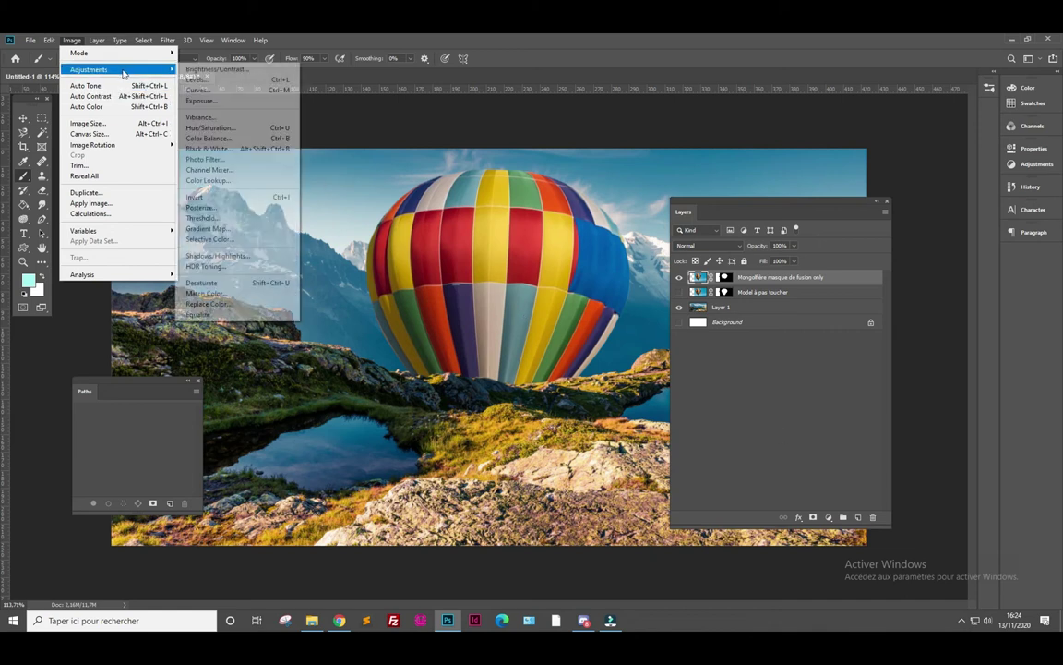
mouse_move(90, 69)
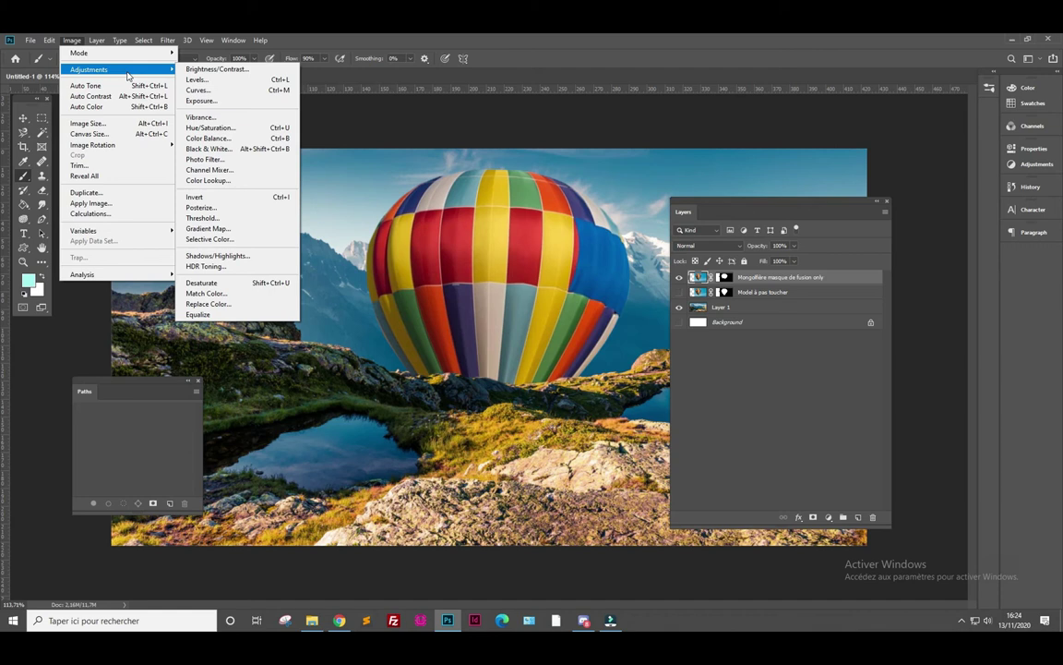
Dismiss the Image menu, deselect layers, and bring up the new adjustment layer list
click(790, 379)
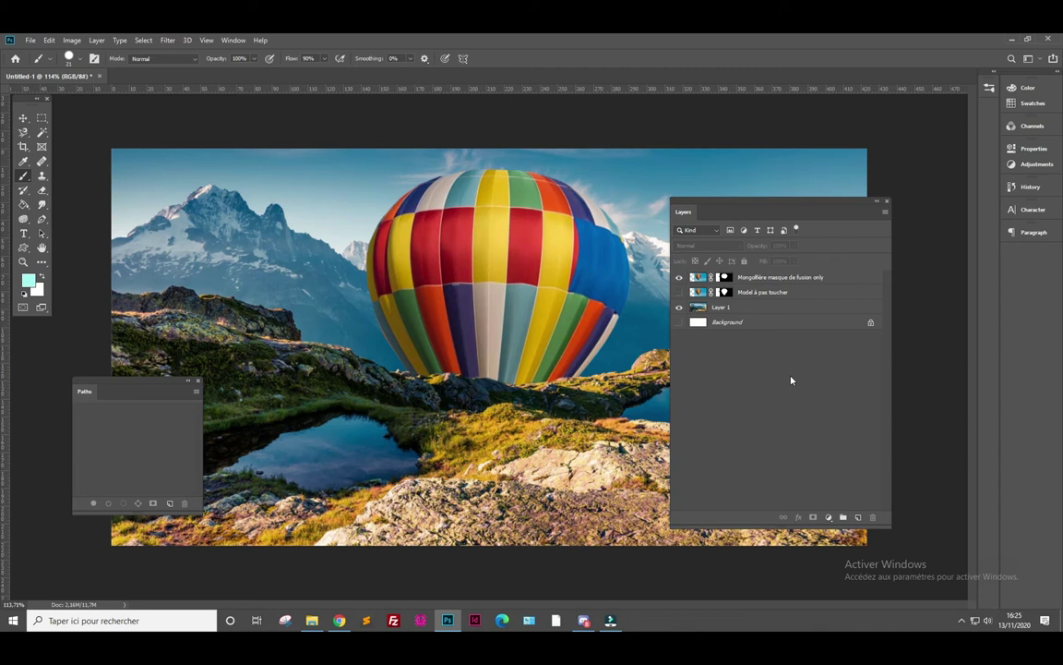
click(829, 520)
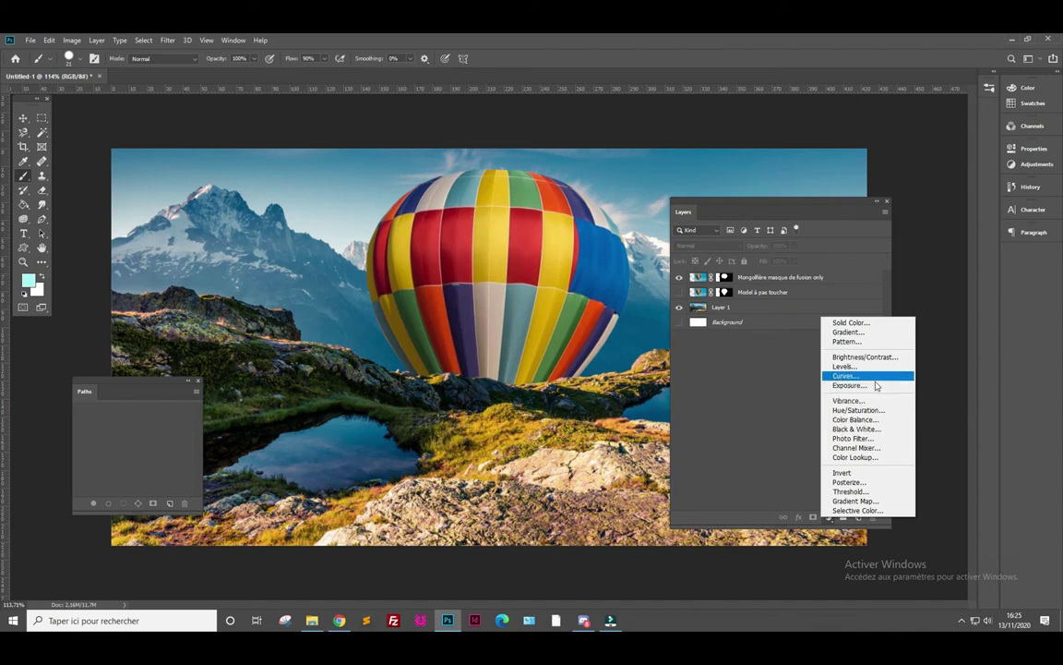
Add an Exposure 1 adjustment layer at -5.00, keeping it at the top of the stack
click(866, 386)
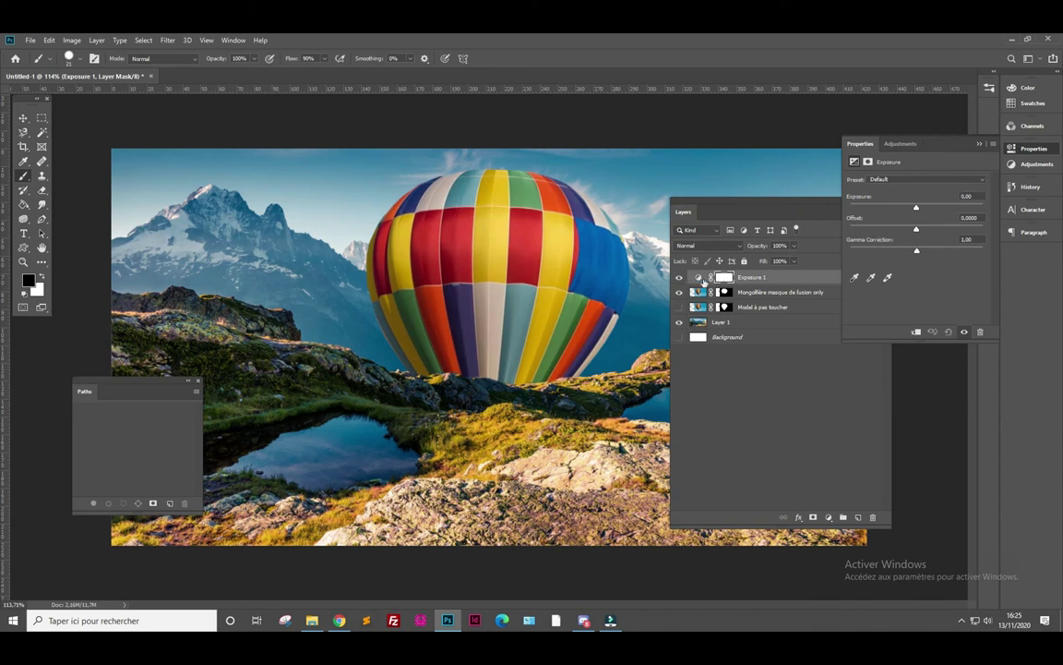
drag(916, 206, 873, 210)
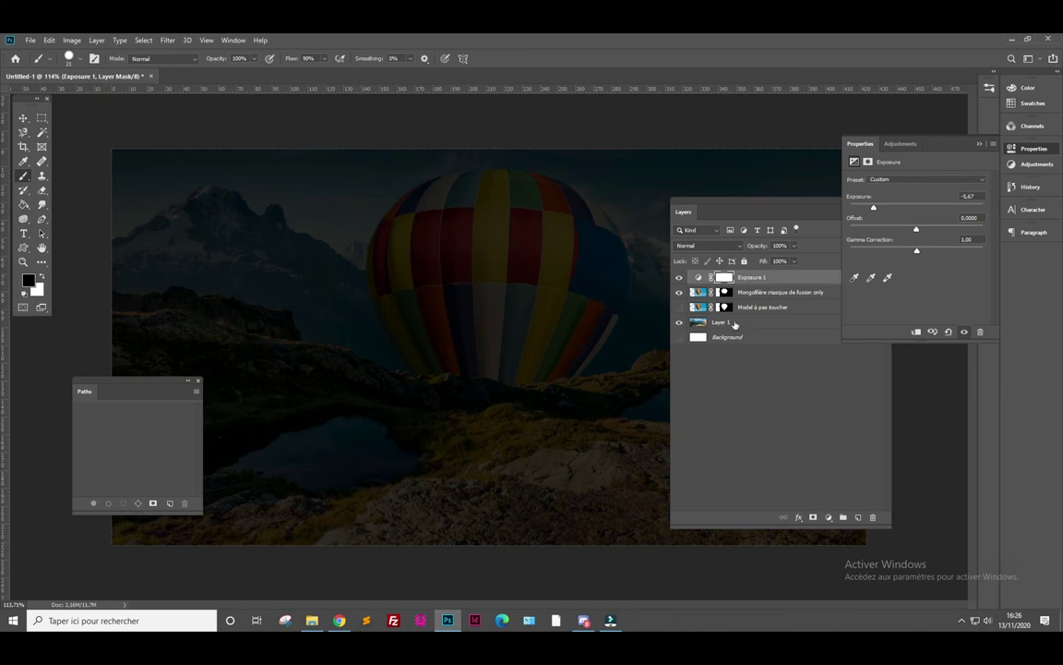
drag(778, 277, 780, 314)
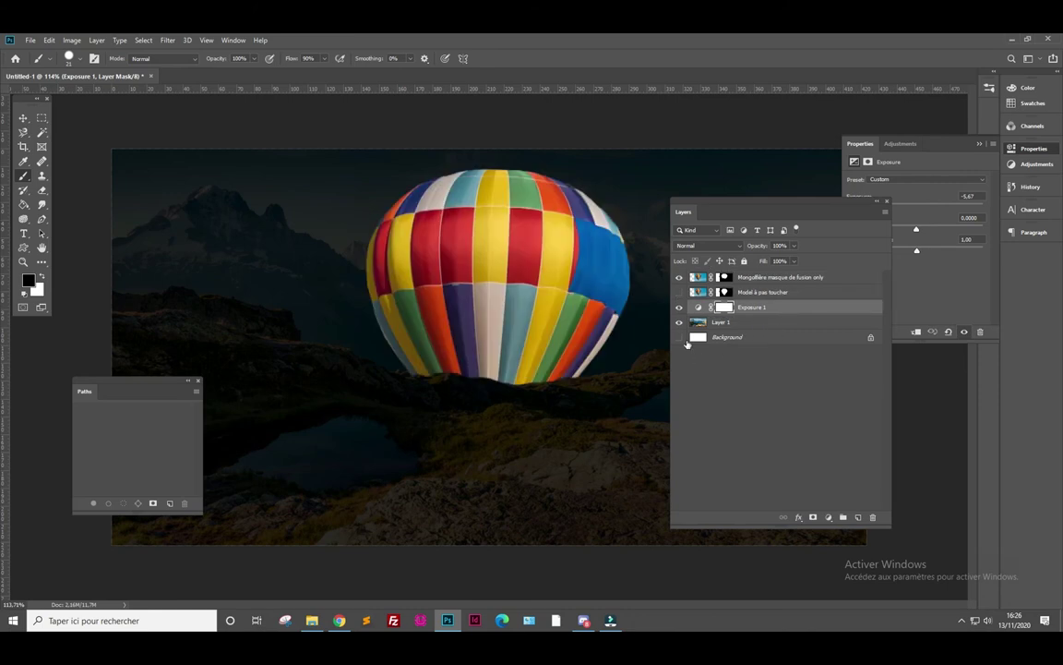
click(779, 311)
drag(779, 310, 779, 274)
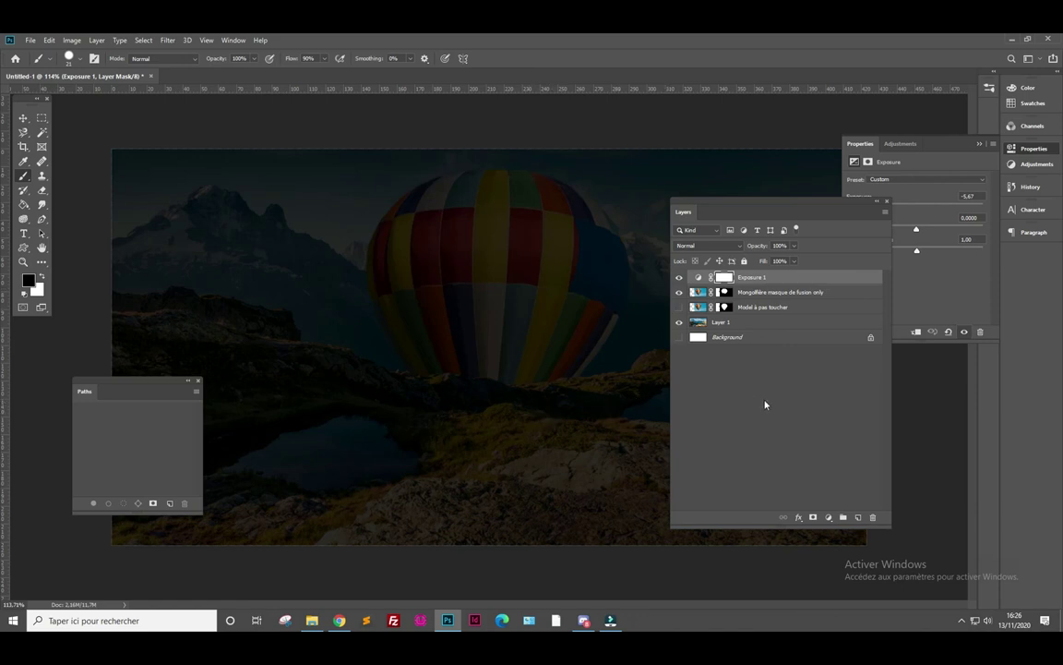
click(802, 407)
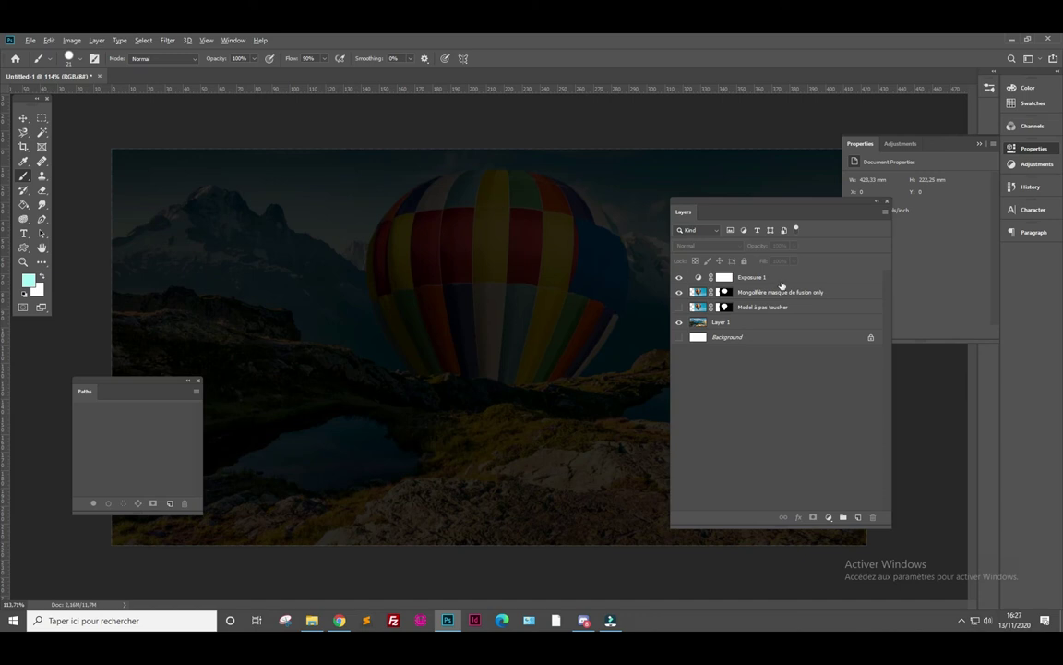
Test clipping and reordering Exposure 1 against the balloon, undoing an accidental duplicate
drag(781, 285, 781, 280)
alt+click(781, 281)
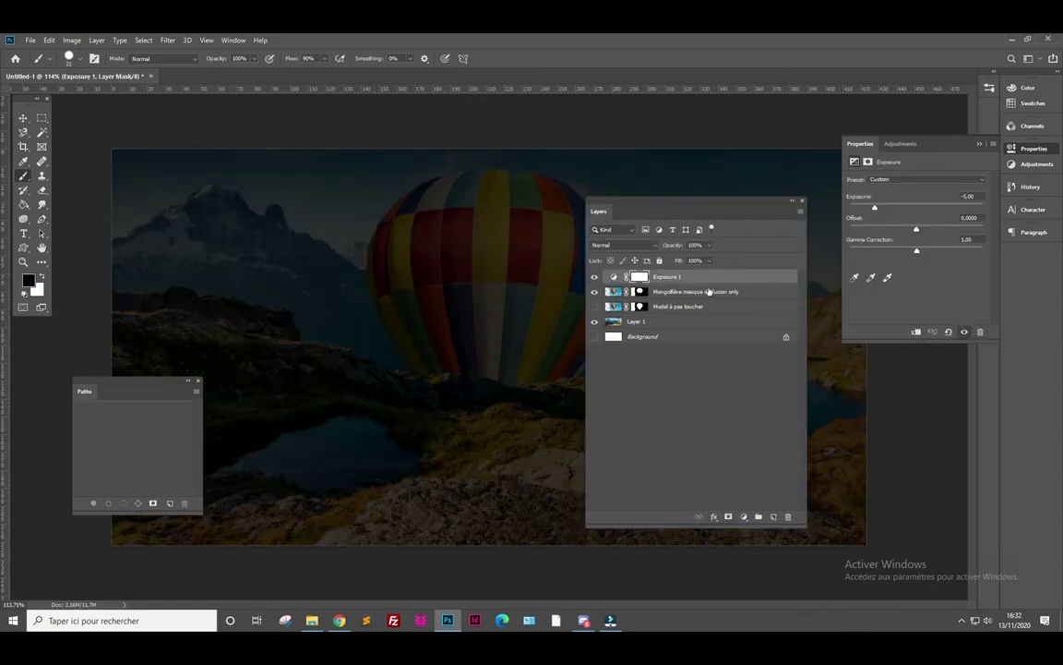
drag(709, 285, 710, 298)
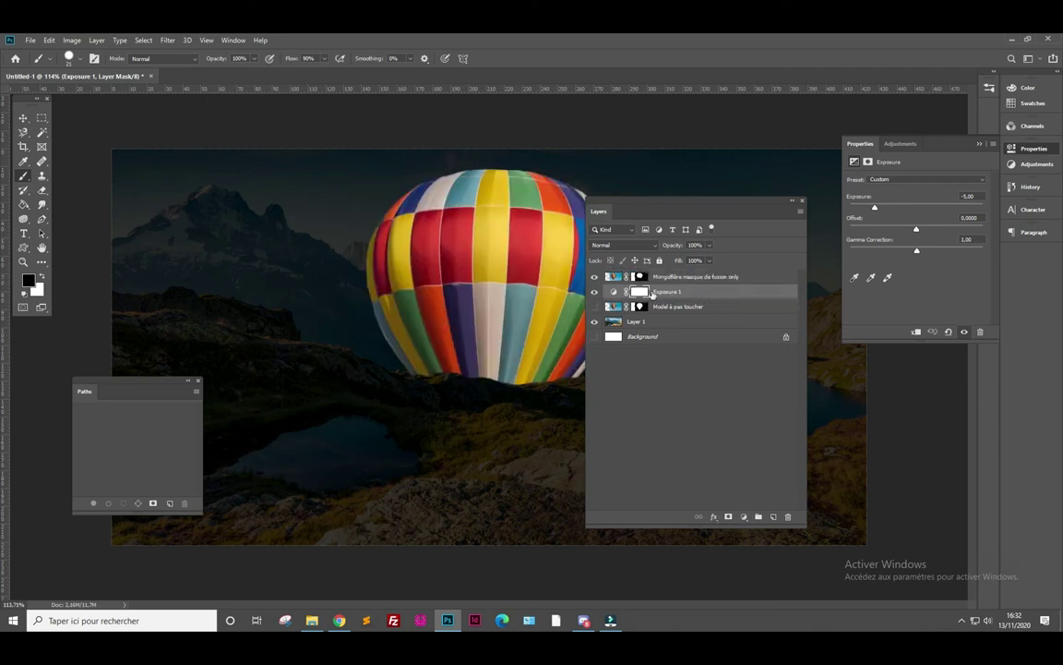
alt+click(702, 286)
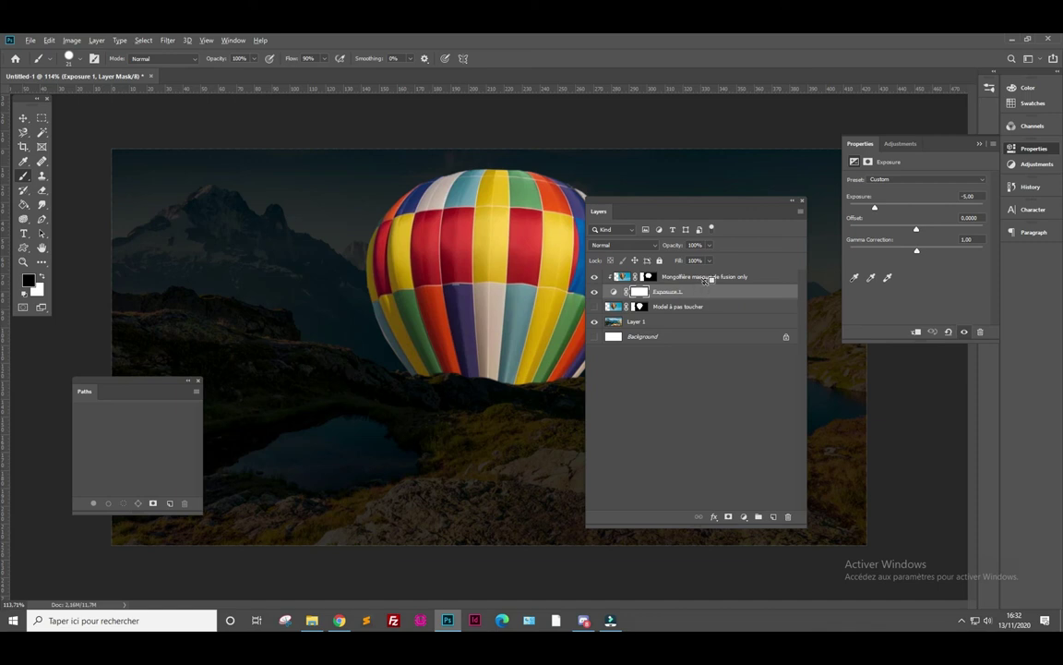
drag(709, 278, 702, 297)
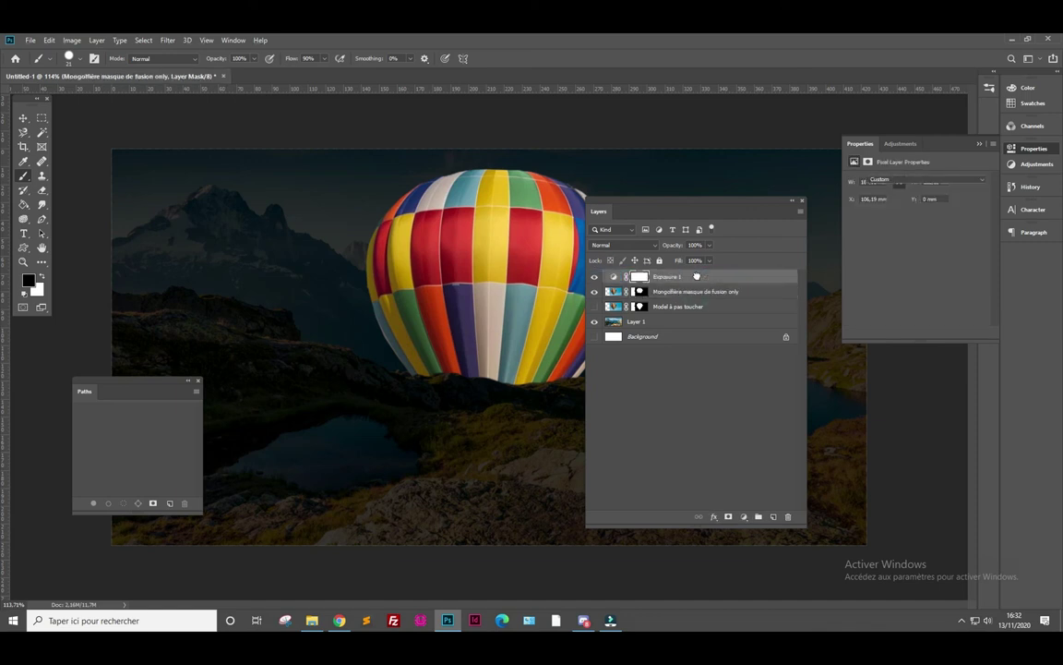
click(697, 277)
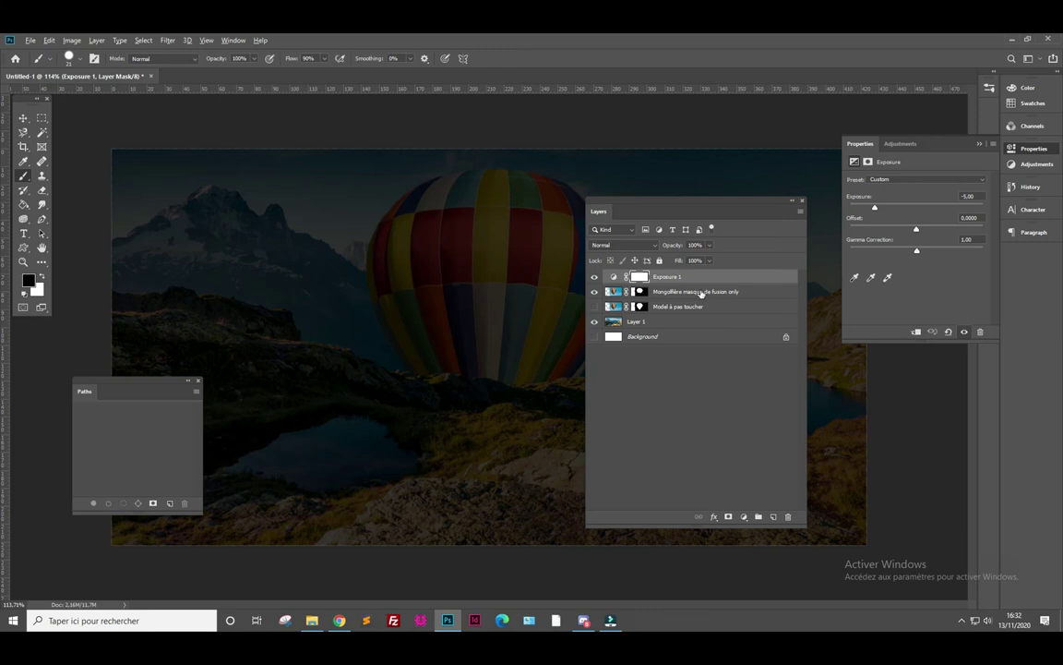
drag(699, 279, 694, 293)
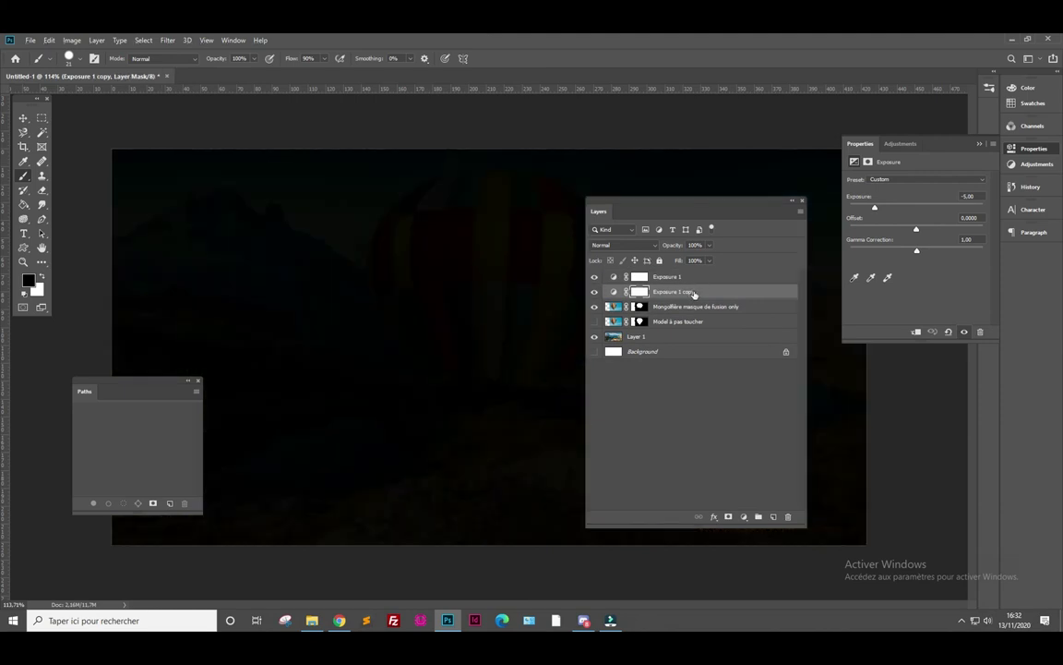
key(ctrl+z)
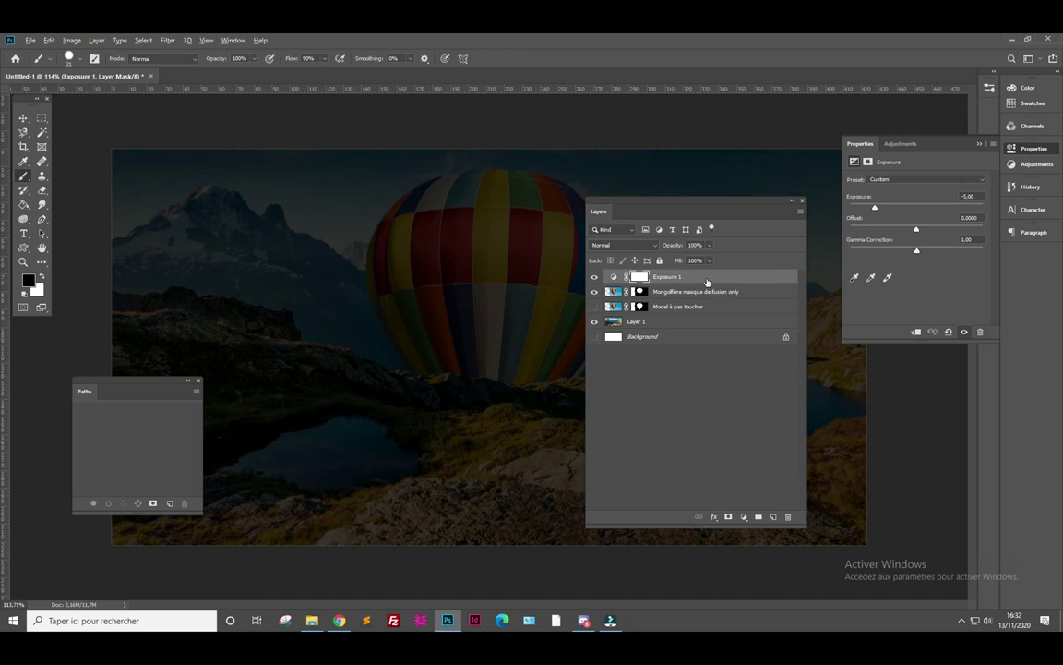
Clip Exposure 1 at -5.00 to the balloon layer so only the balloon darkens
drag(710, 280, 704, 323)
drag(708, 280, 730, 283)
drag(729, 283, 714, 279)
alt+click(715, 284)
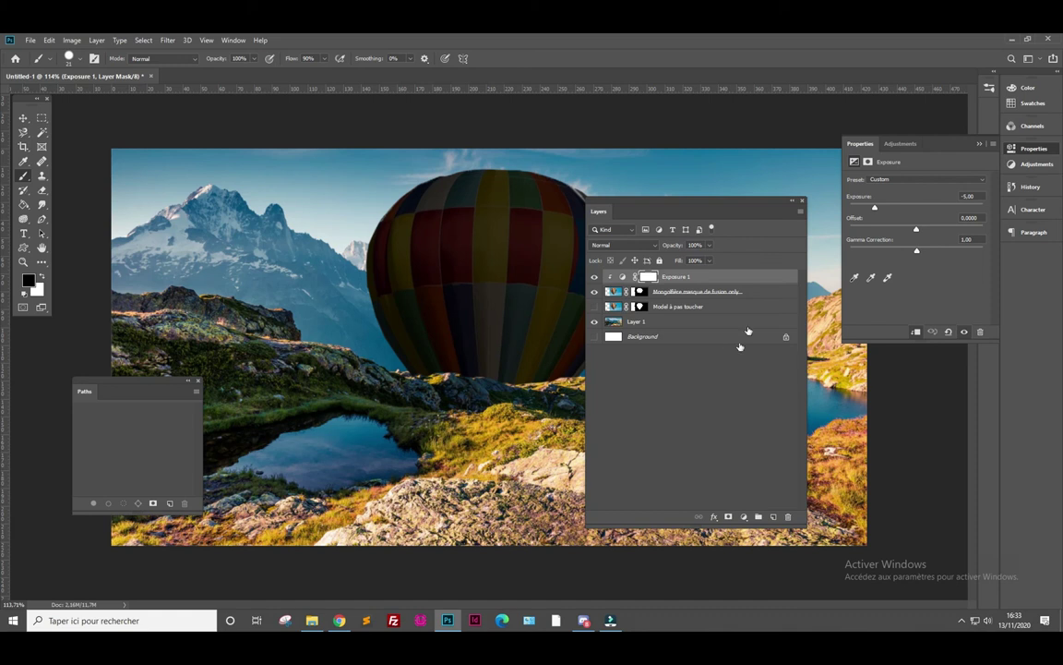
drag(718, 207, 780, 201)
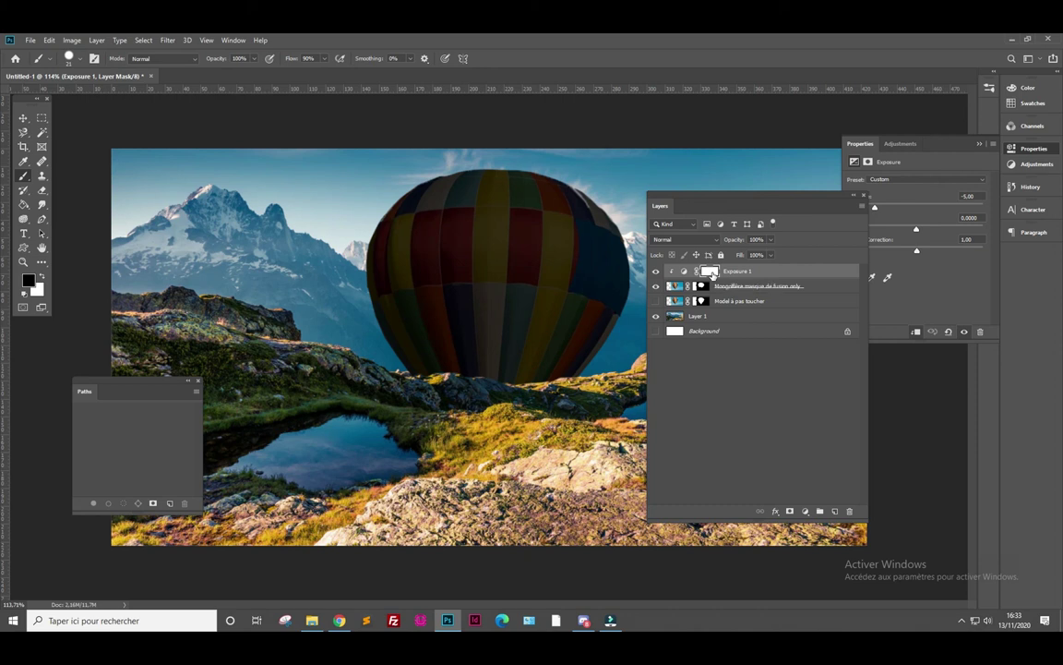
With a 149 px, 61%-hardness brush, restore the balloon's top, left, central and upper-right stripes
click(79, 58)
drag(68, 93, 105, 93)
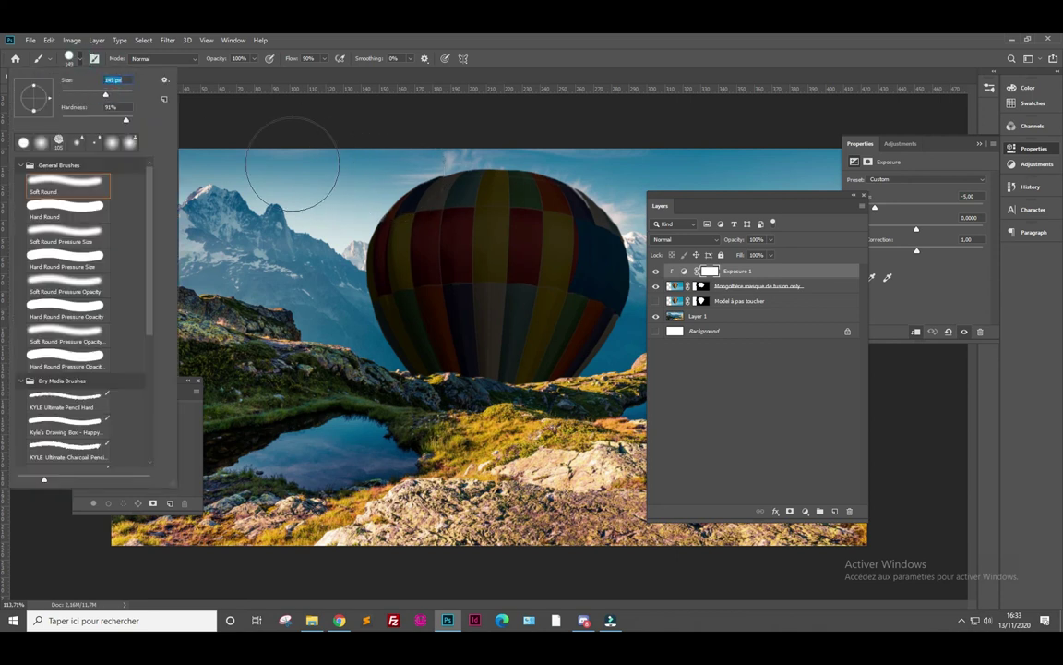
drag(126, 121, 104, 120)
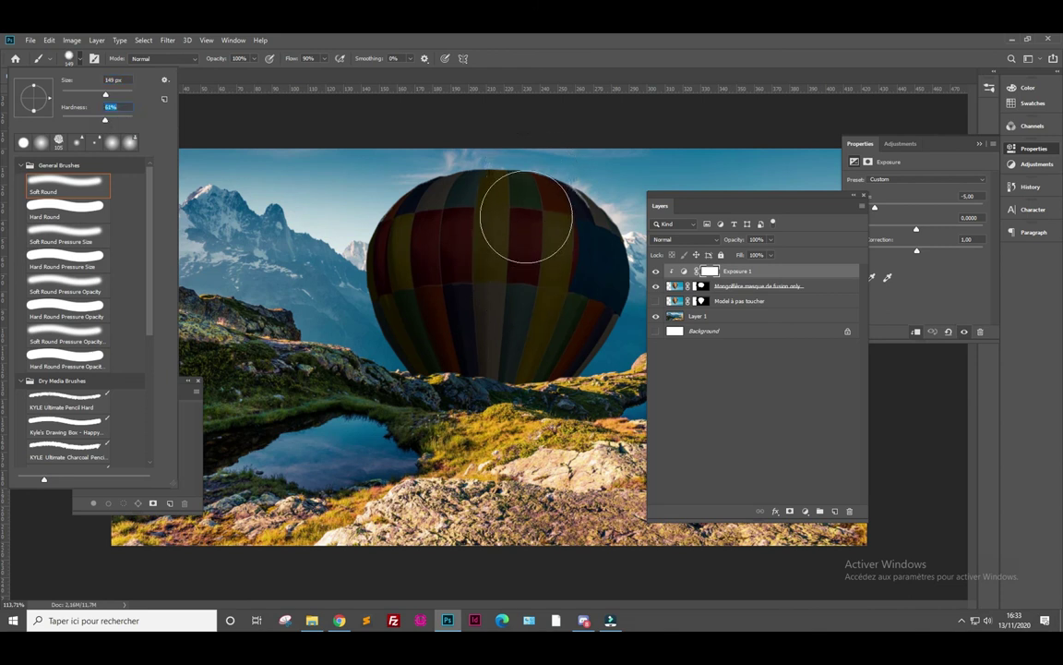
mouse_move(511, 203)
mouse_down()
mouse_move(420, 344)
mouse_move(478, 309)
mouse_move(444, 277)
mouse_up()
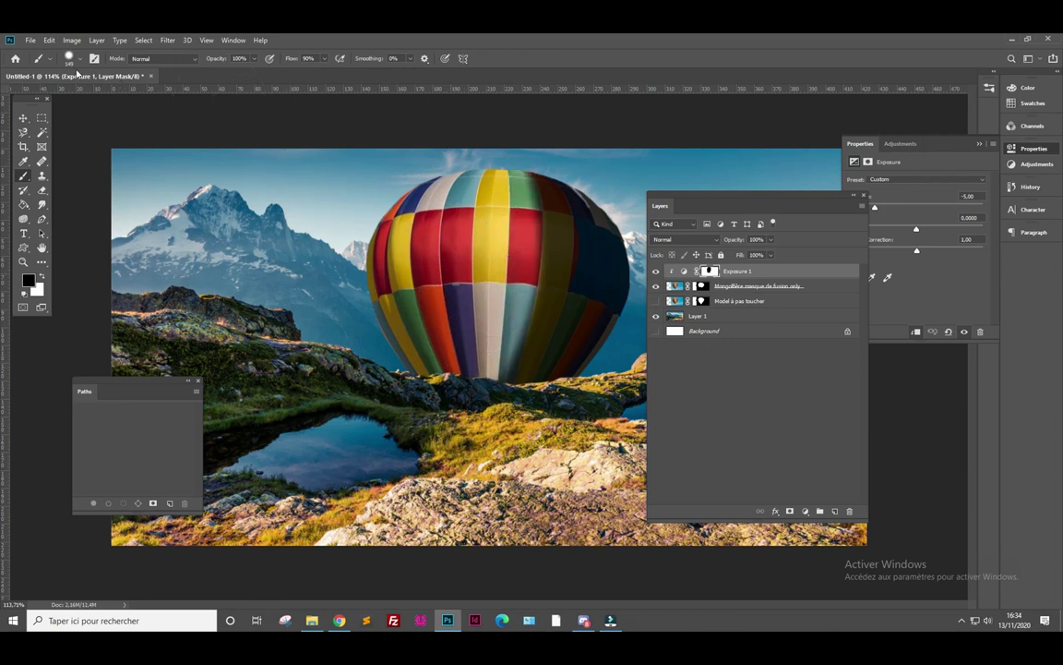
click(72, 59)
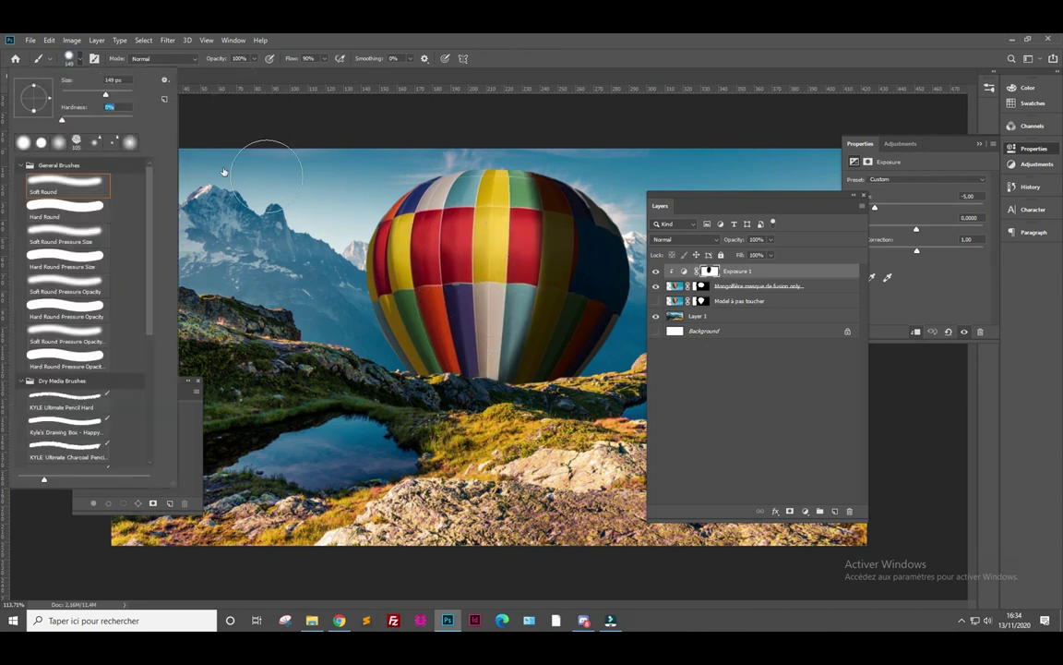
click(489, 184)
mouse_move(476, 184)
mouse_down()
mouse_move(535, 272)
mouse_move(480, 296)
mouse_move(457, 324)
mouse_move(499, 355)
mouse_up()
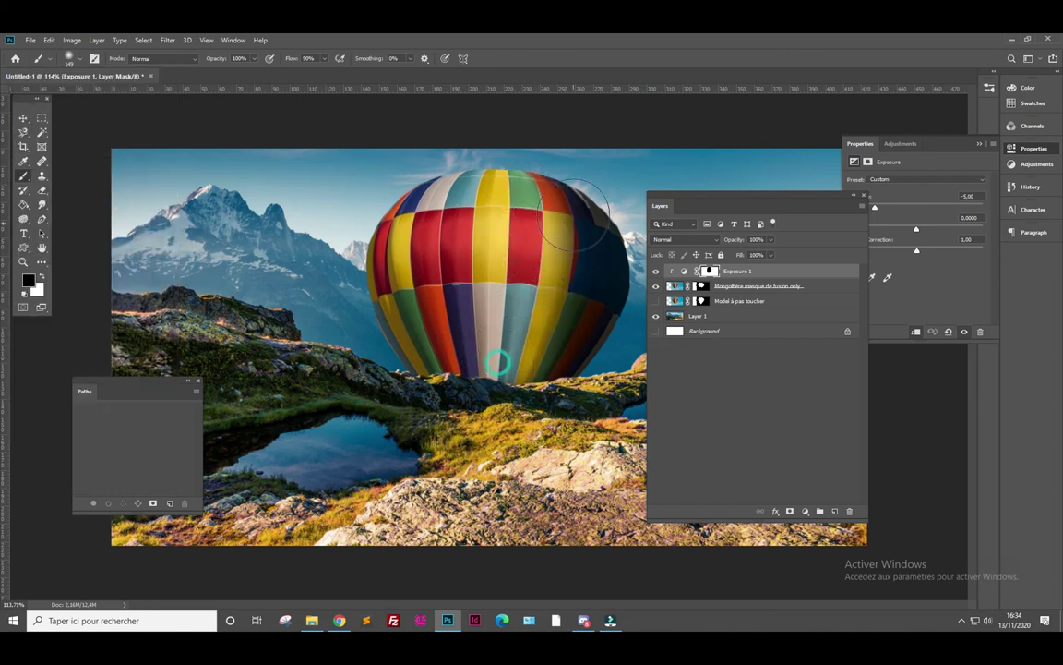
mouse_move(499, 175)
mouse_down()
mouse_move(558, 237)
mouse_move(508, 268)
mouse_move(523, 339)
mouse_up()
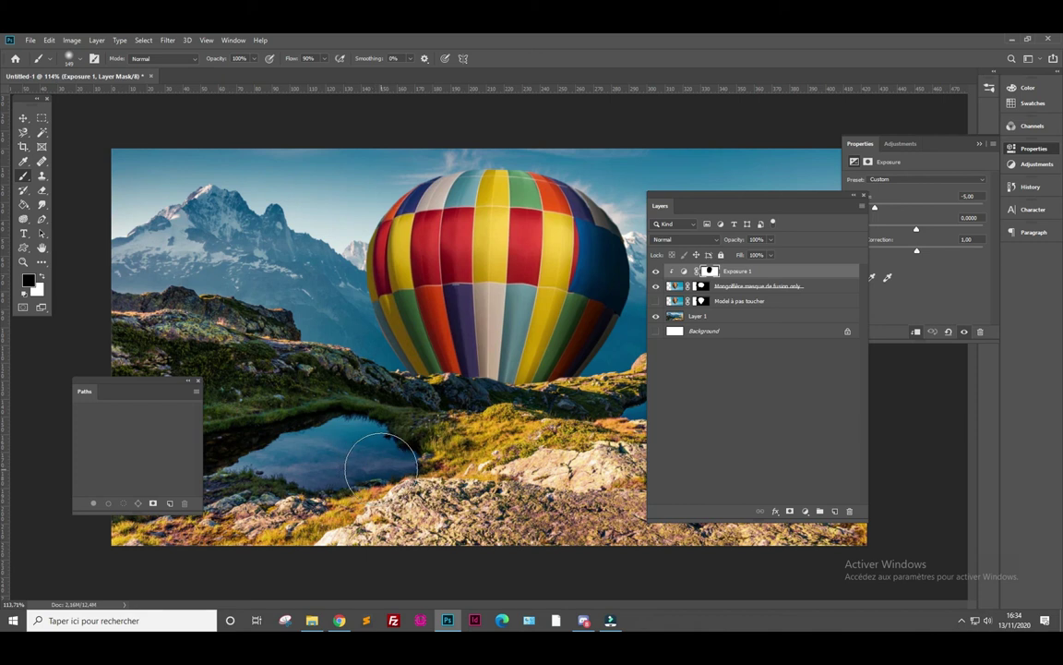
Switch to white and darken the rocks and grass around the balloon's base
click(41, 276)
drag(393, 355, 434, 369)
drag(484, 406, 580, 392)
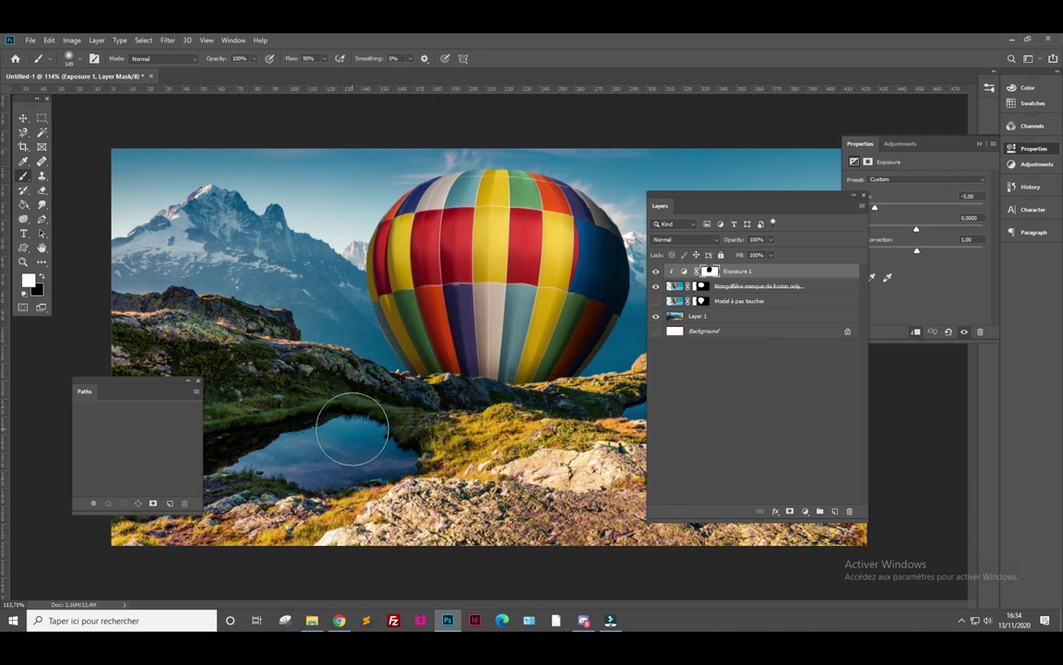
drag(392, 404, 544, 392)
Add an Exposure adjustment above Layer 1 with exposure set to -7.33
click(737, 316)
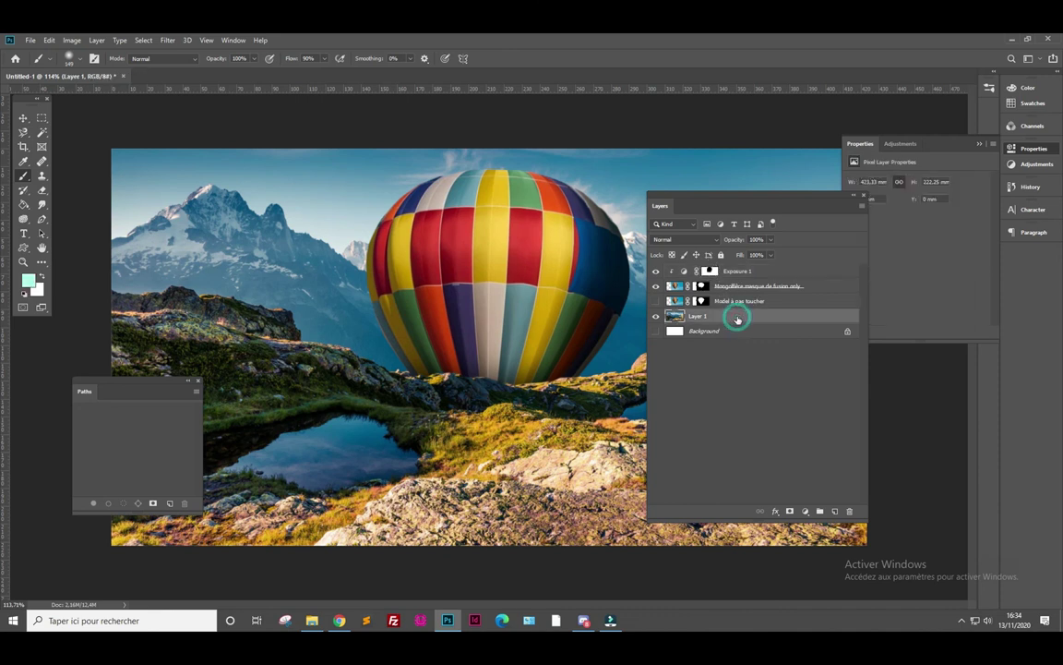
click(805, 510)
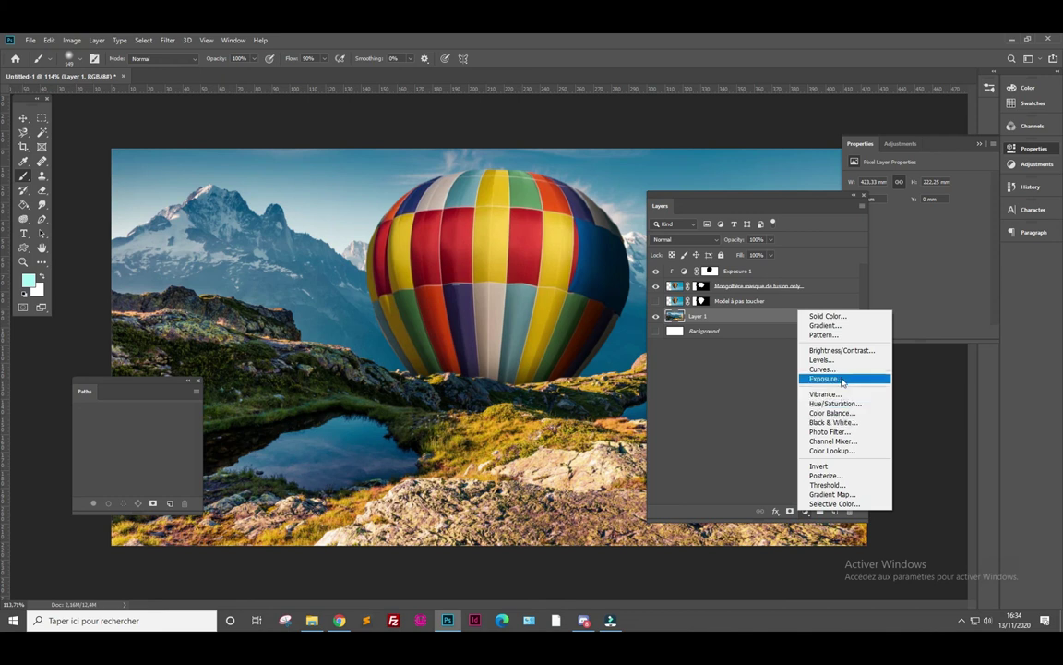
click(842, 379)
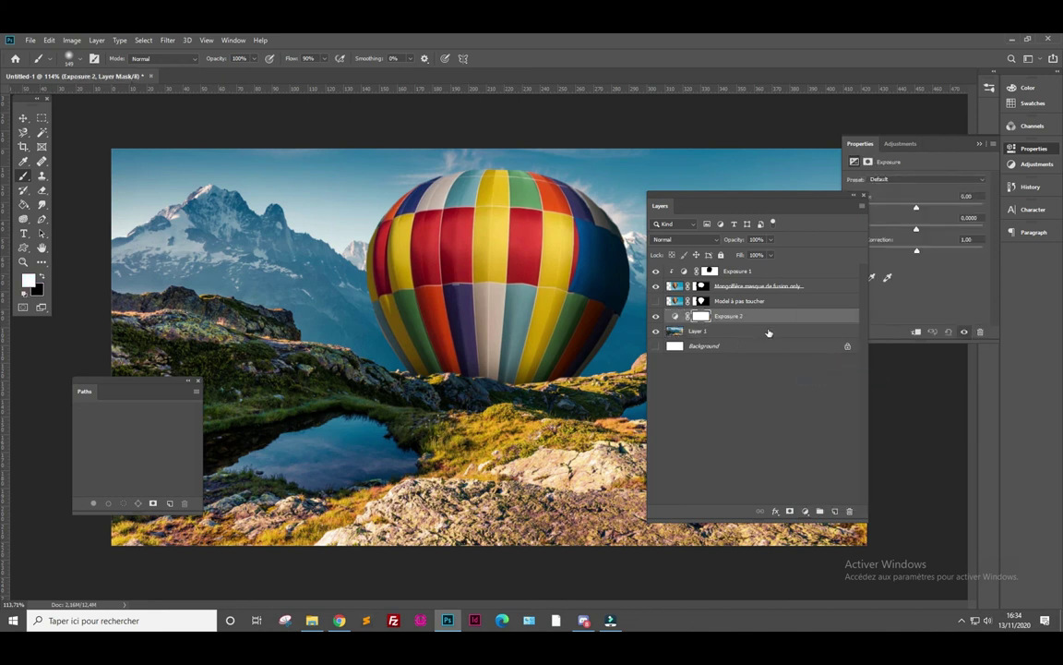
drag(916, 207, 872, 214)
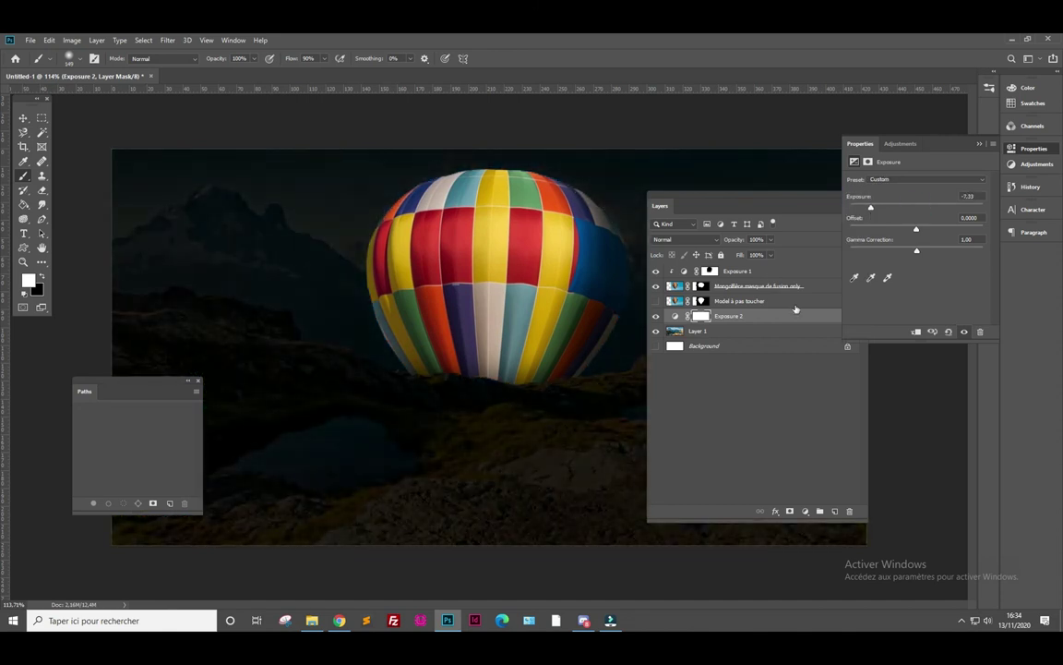
click(720, 321)
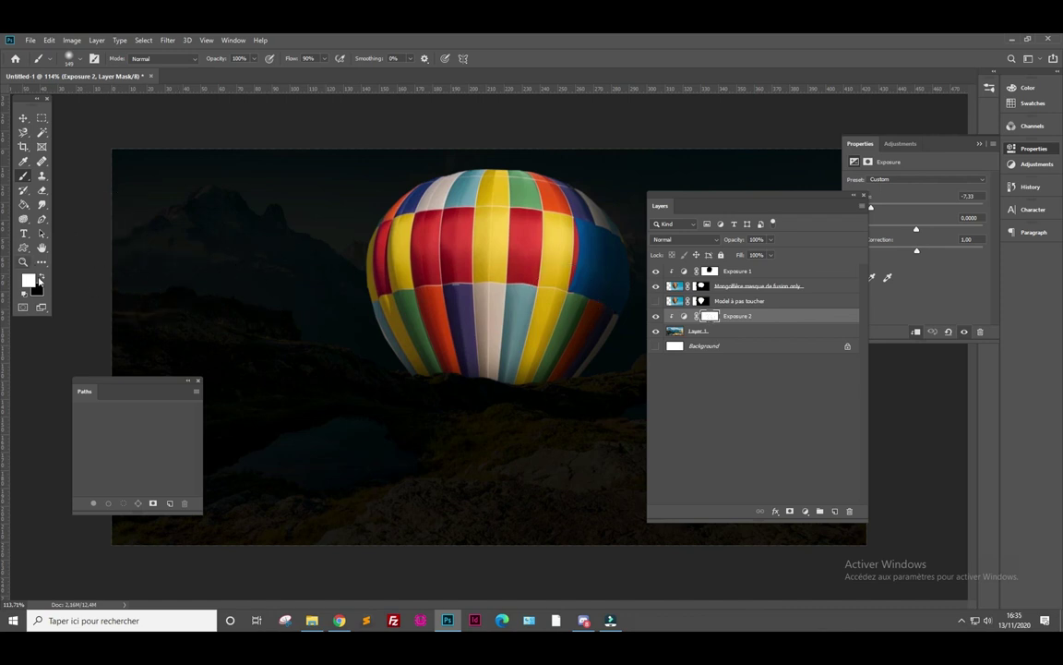
Fill the Exposure 2 mask with black using the Paint Bucket
click(41, 277)
click(23, 204)
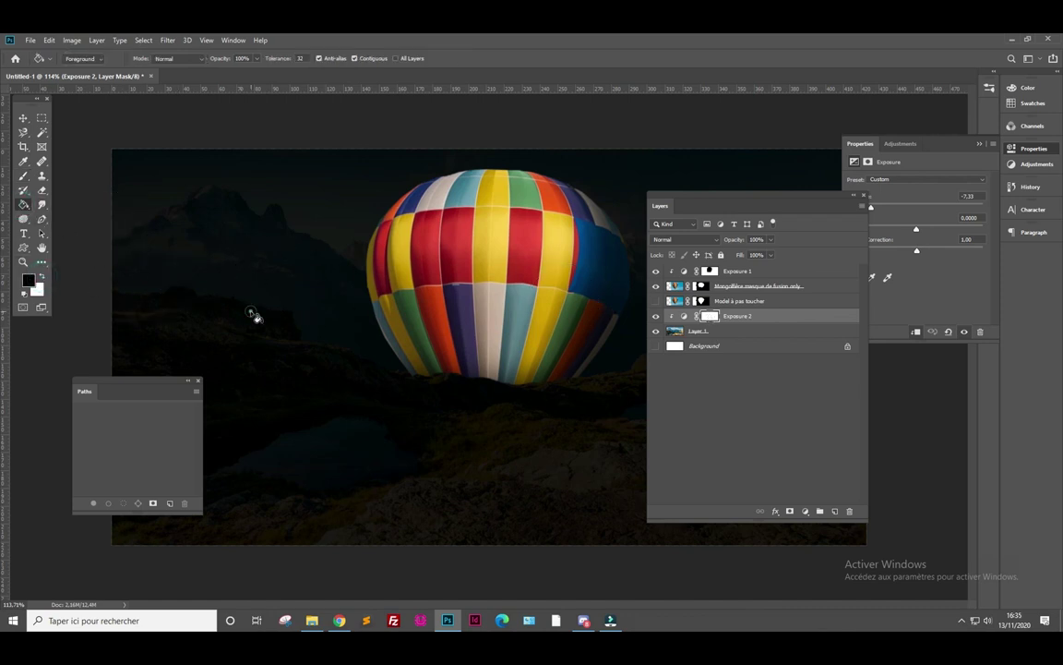
click(252, 314)
drag(731, 198, 812, 211)
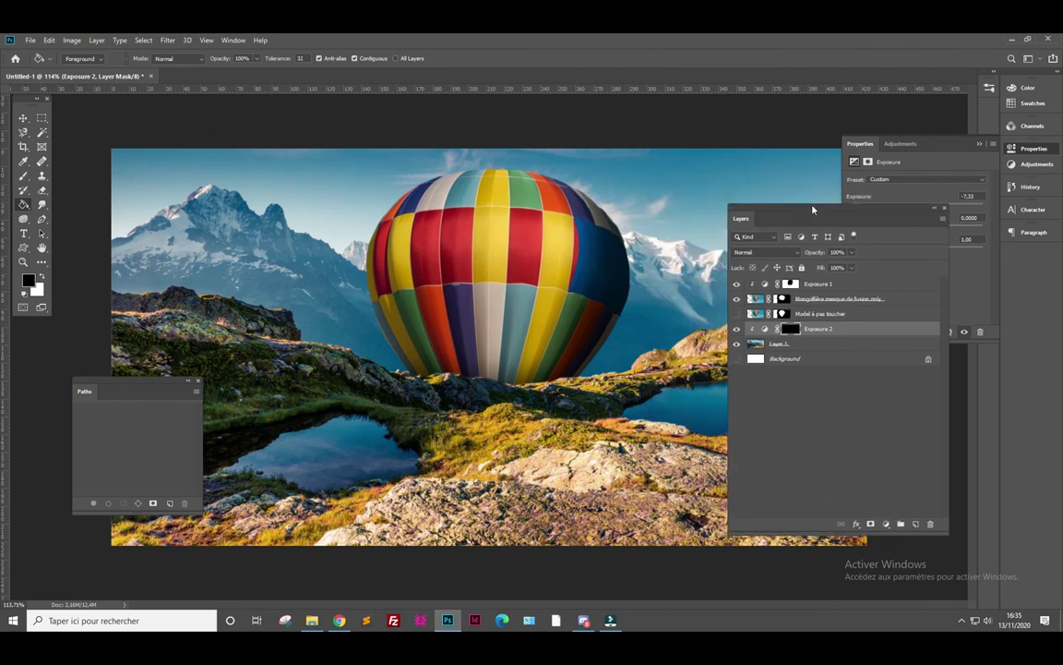
Paint a shadow along the balloon's bottom edge with a white, 54%-hardness brush
click(23, 175)
key(x)
drag(542, 354, 562, 364)
key(ctrl+z)
click(80, 59)
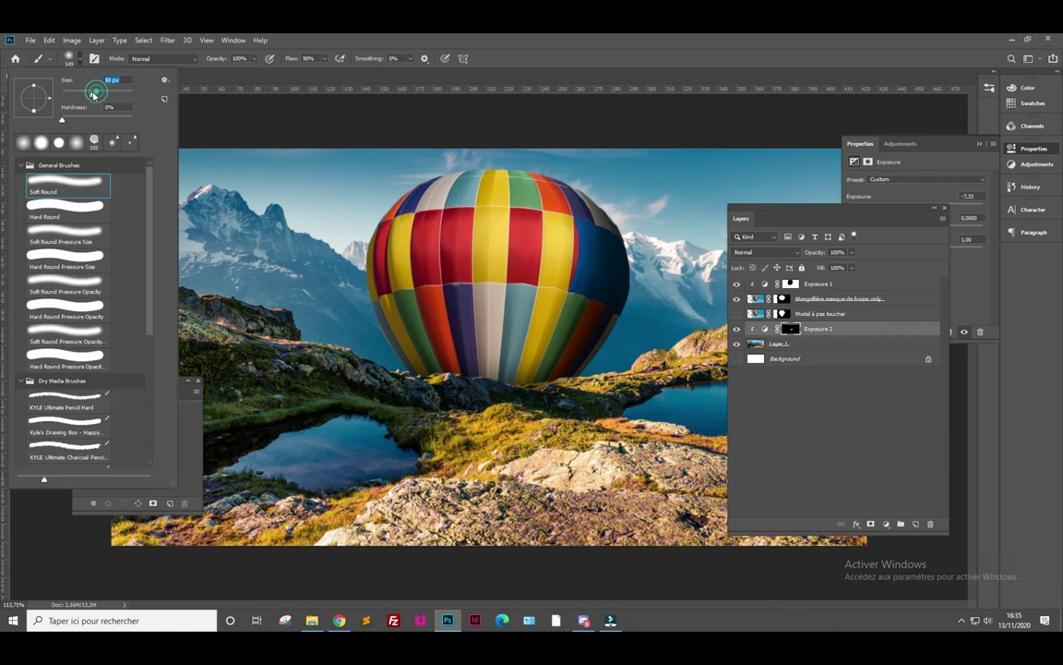
drag(62, 119, 100, 119)
mouse_move(631, 387)
mouse_down()
mouse_move(608, 375)
mouse_move(522, 369)
mouse_up()
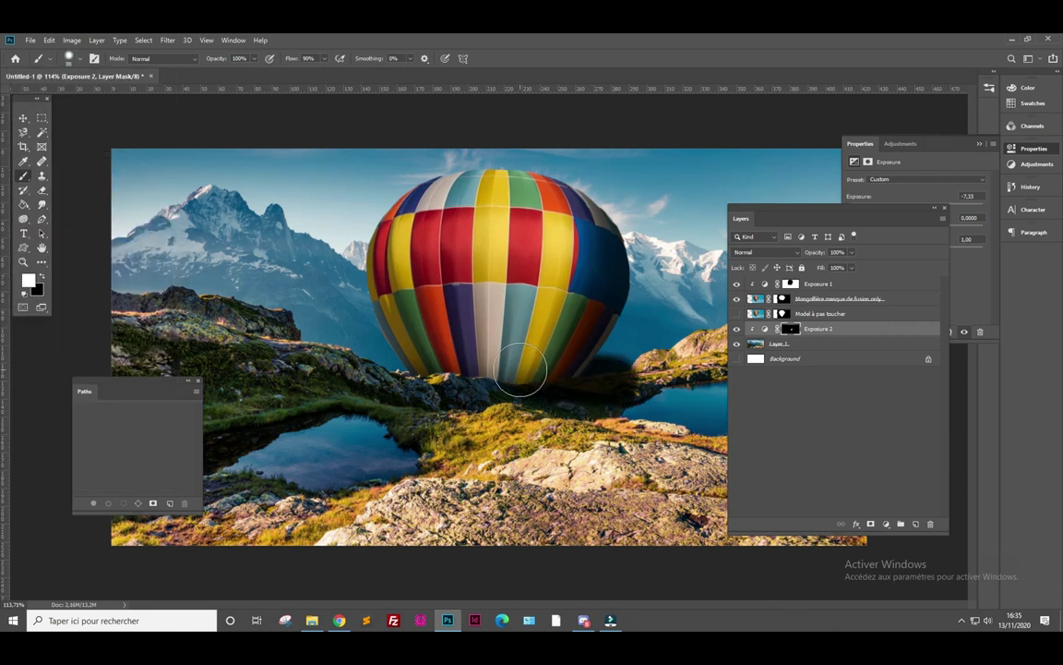
drag(640, 373, 626, 379)
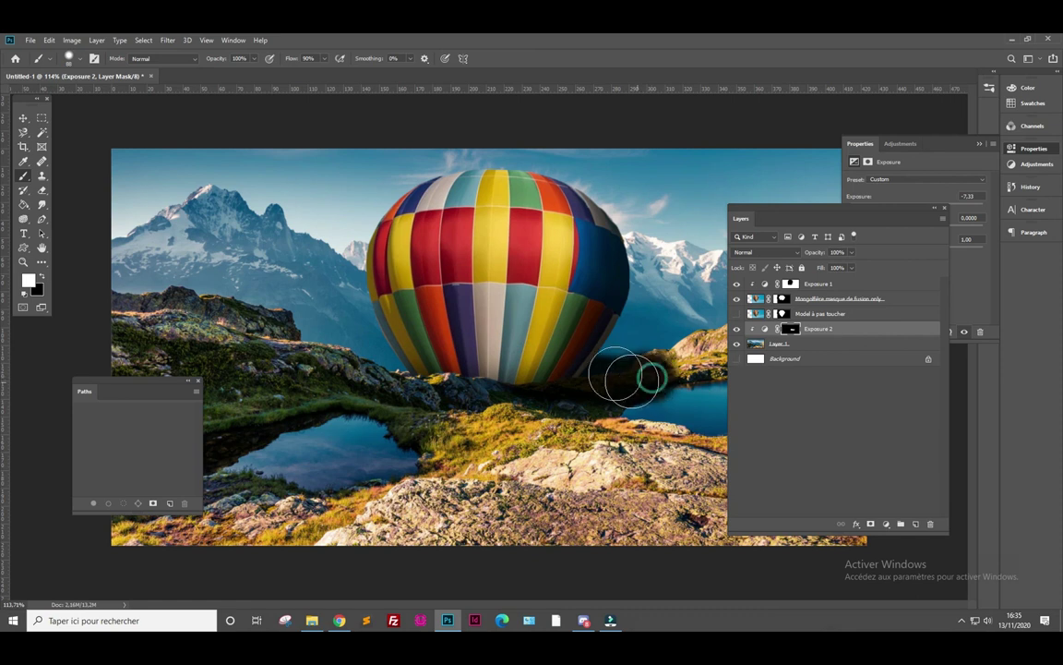
Zoom in and remove the stray dark patch right of the balloon's base
scroll(650, 360, up, 3)
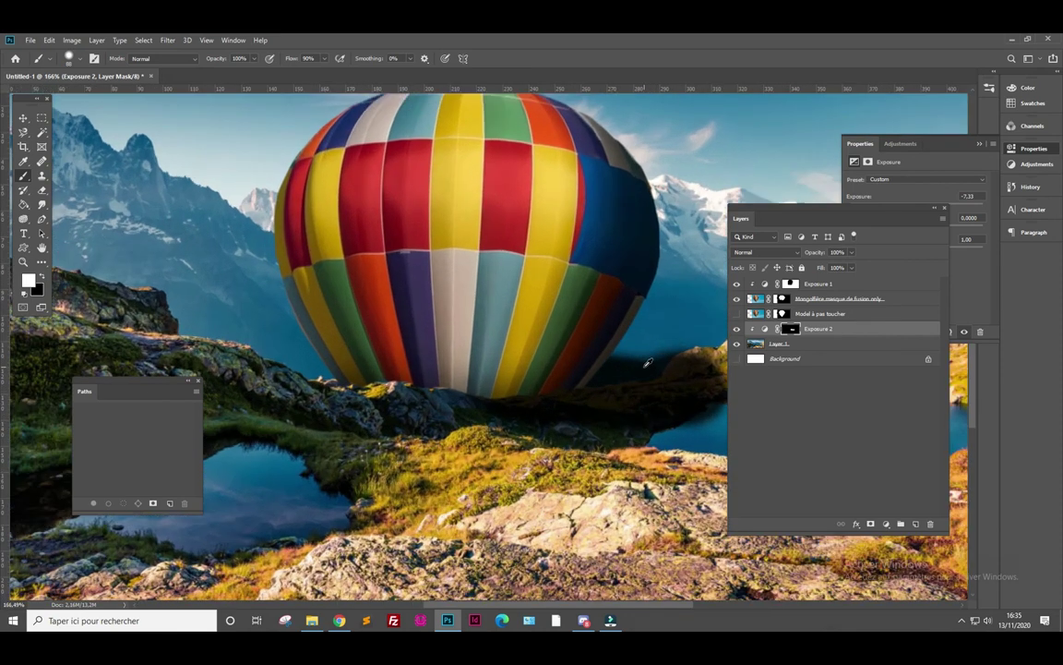
scroll(649, 363, up, 1)
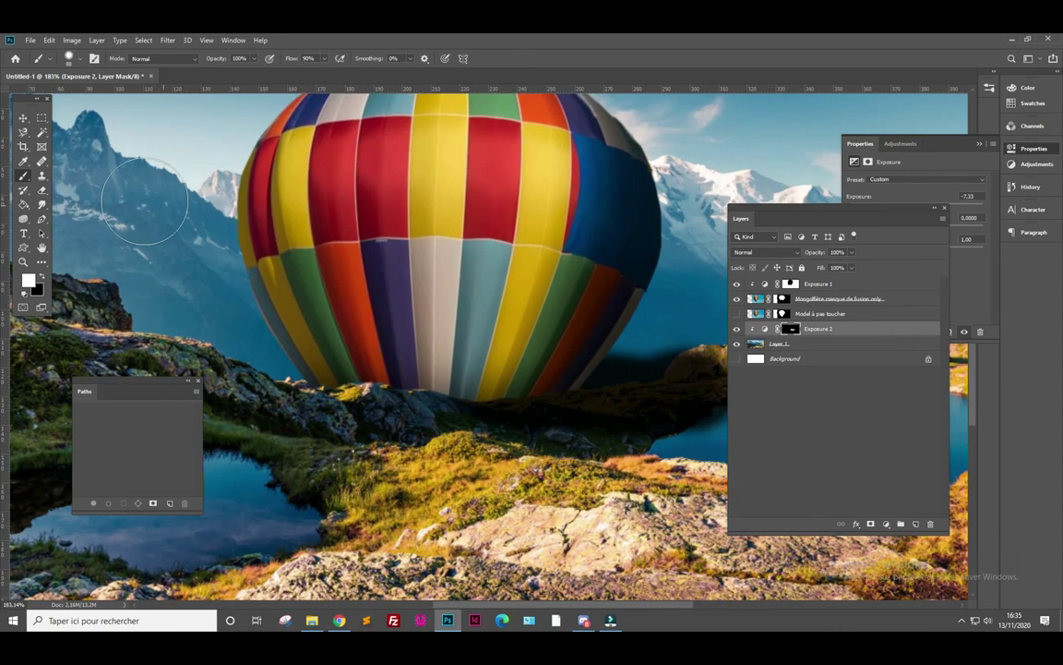
click(80, 58)
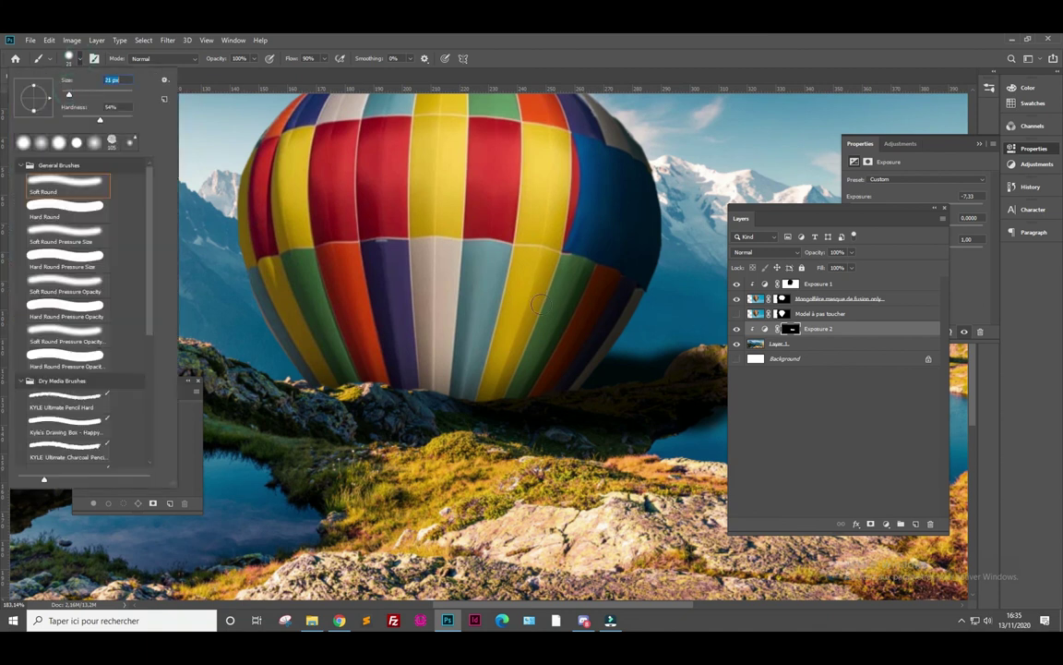
click(646, 346)
mouse_move(601, 371)
mouse_down()
mouse_move(586, 375)
mouse_move(622, 375)
mouse_move(674, 347)
mouse_up()
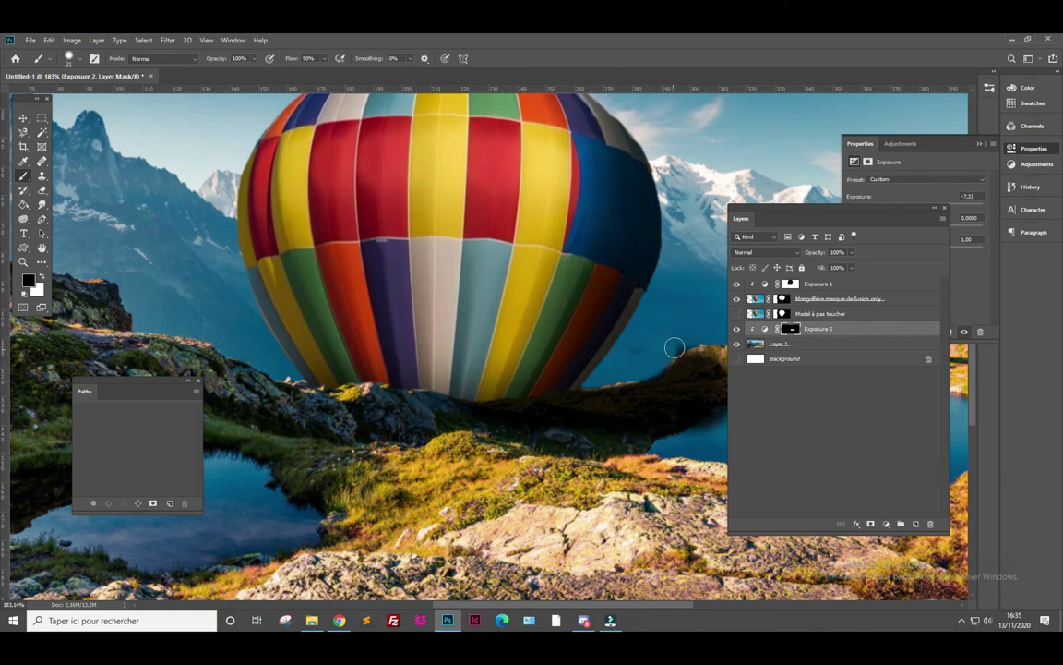
click(79, 58)
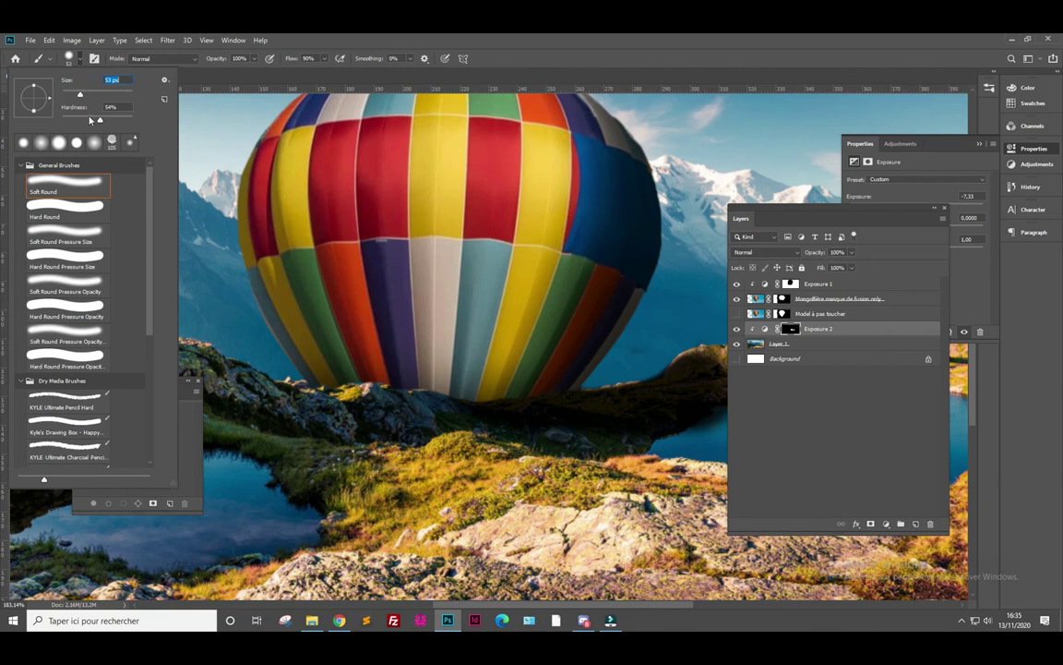
click(651, 357)
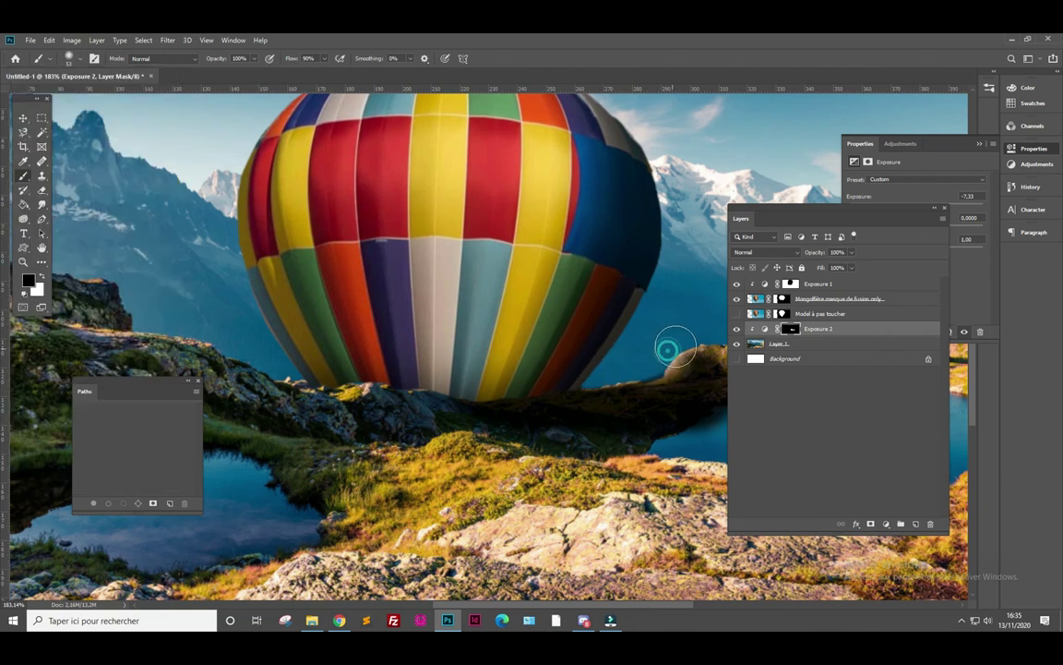
alt+scroll(604, 304, down, 3)
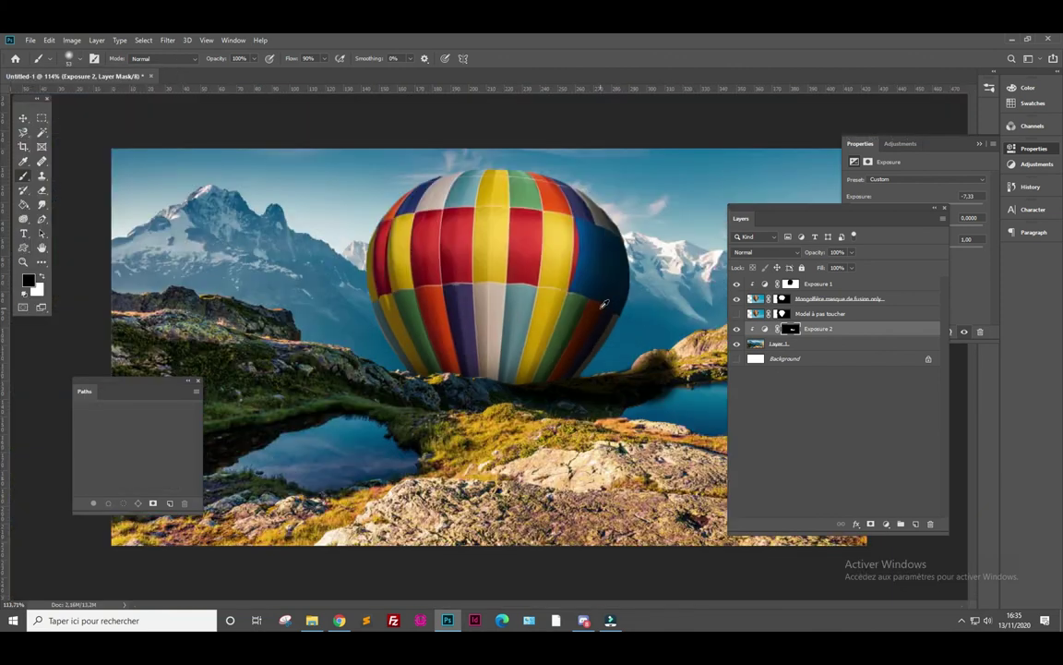
scroll(604, 304, down, 1)
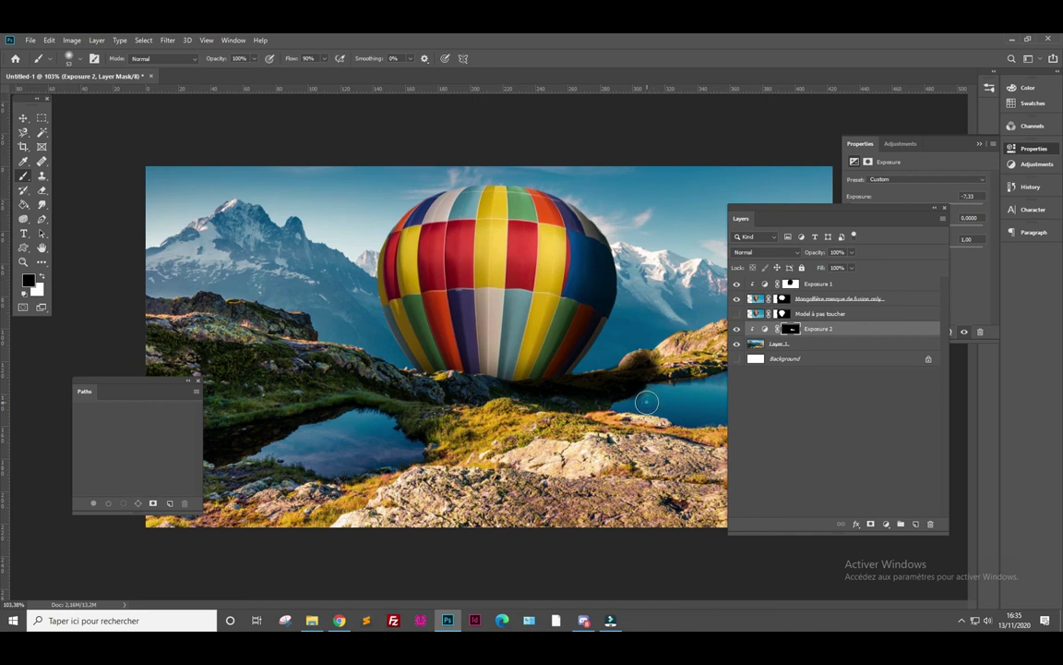
scroll(581, 355, down, 2)
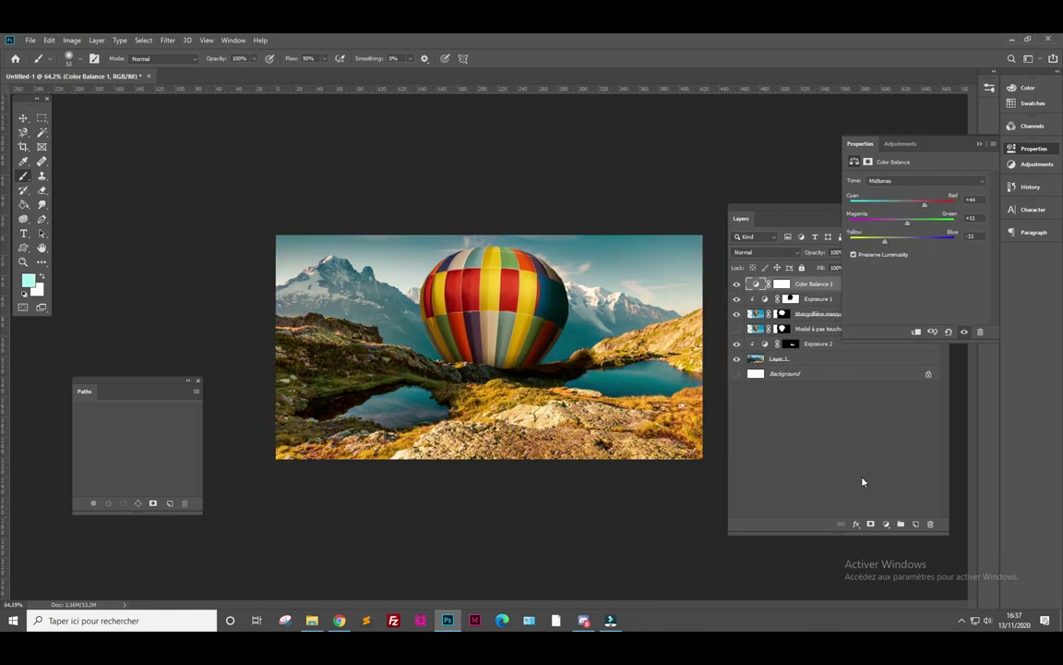
Deselect the Color Balance 1 adjustment layer
click(859, 477)
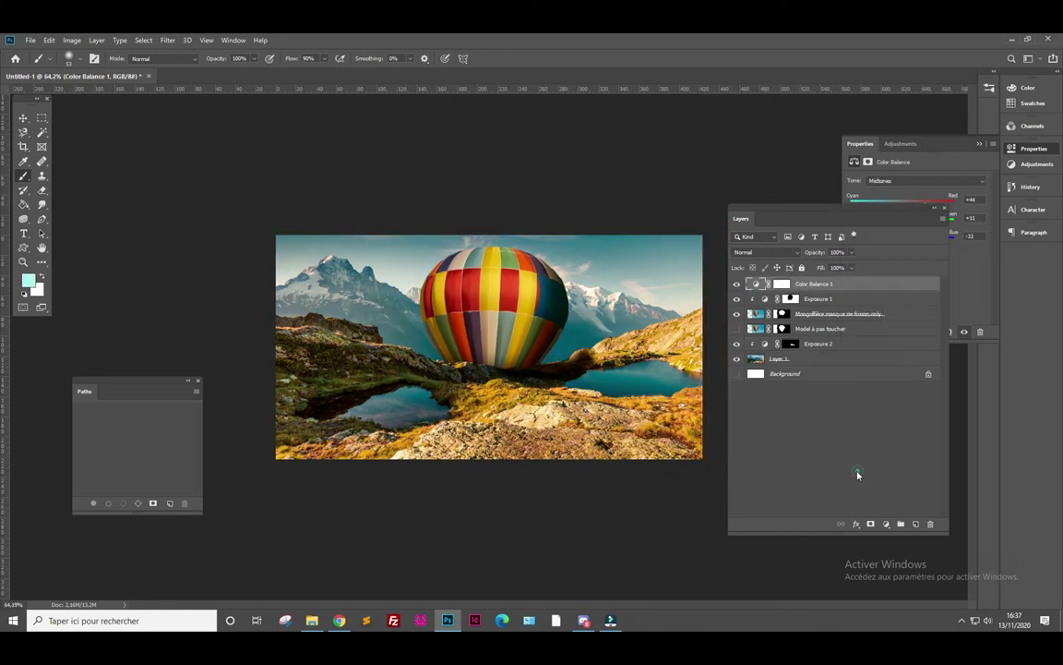